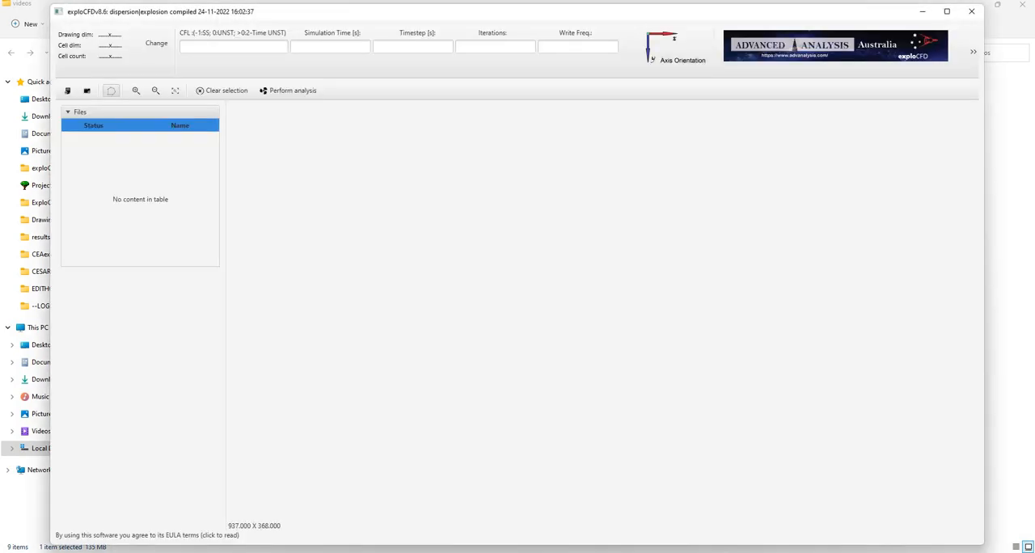
Maximize the window, then load layout1a.pdf from the Drawings and setups folder and display it.
{"action": "left_click", "coordinate": [947, 11]}
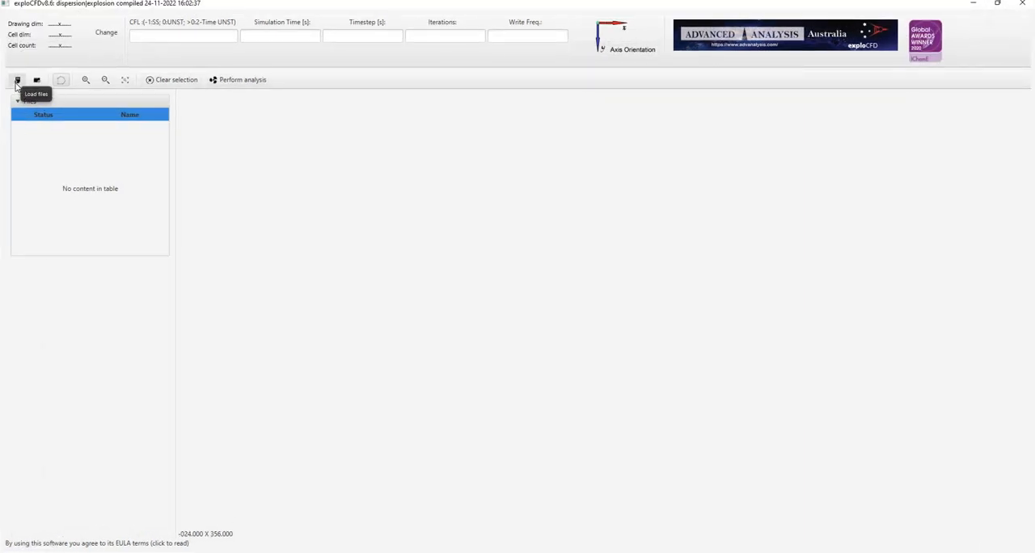
{"action": "left_click", "coordinate": [17, 81]}
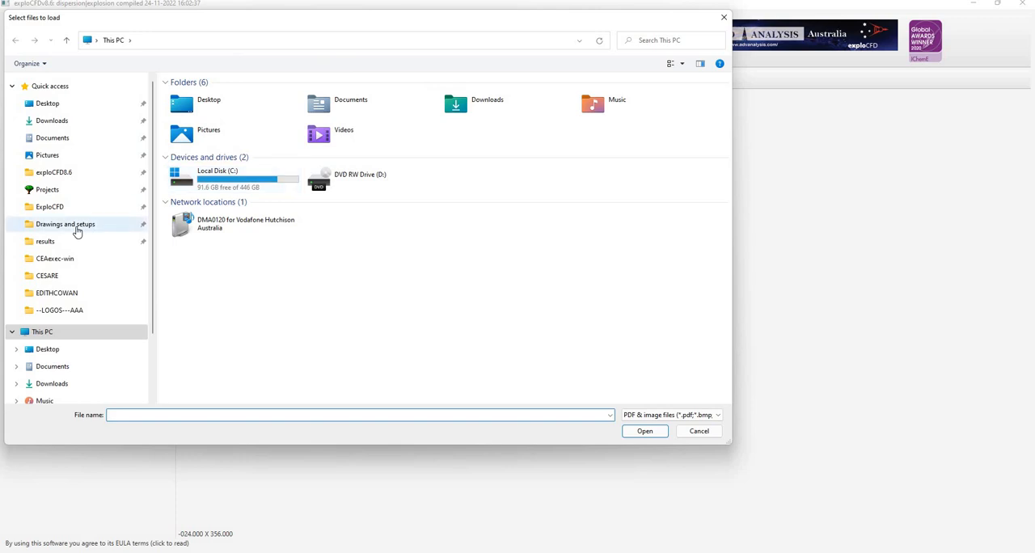
{"action": "left_click", "coordinate": [77, 232]}
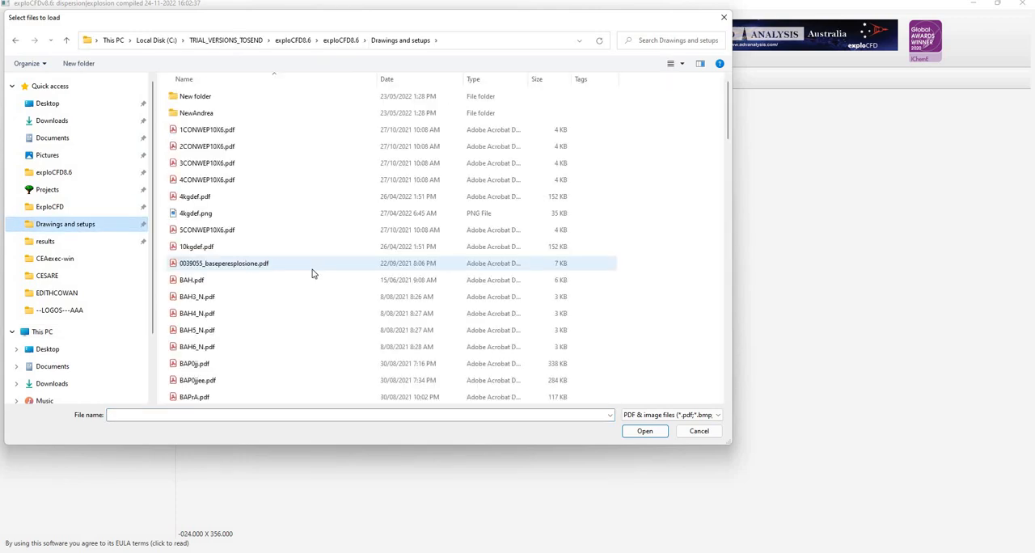
{"action": "scroll", "coordinate": [266, 230], "scroll_direction": "down", "scroll_amount": 1}
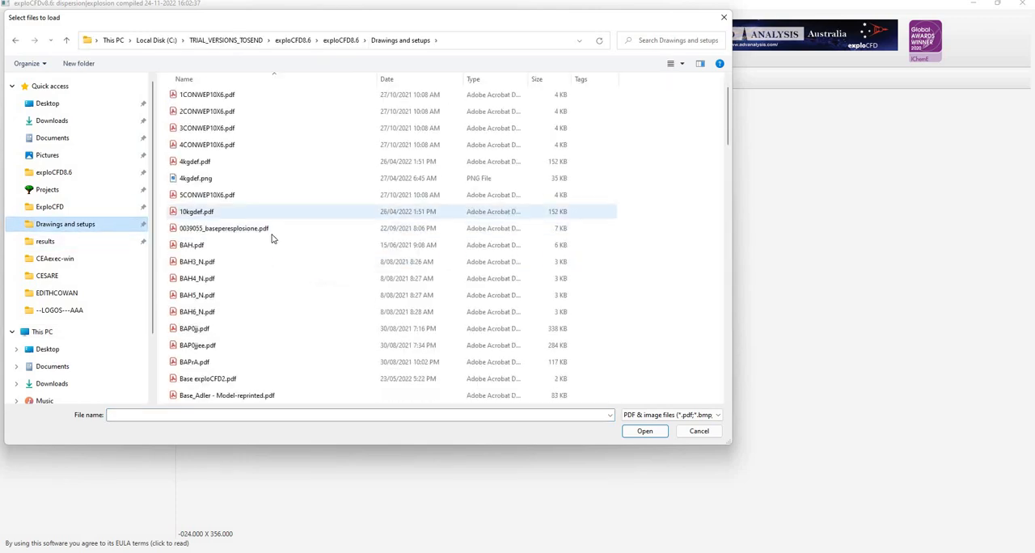
{"action": "scroll", "coordinate": [271, 243], "scroll_direction": "down", "scroll_amount": 10}
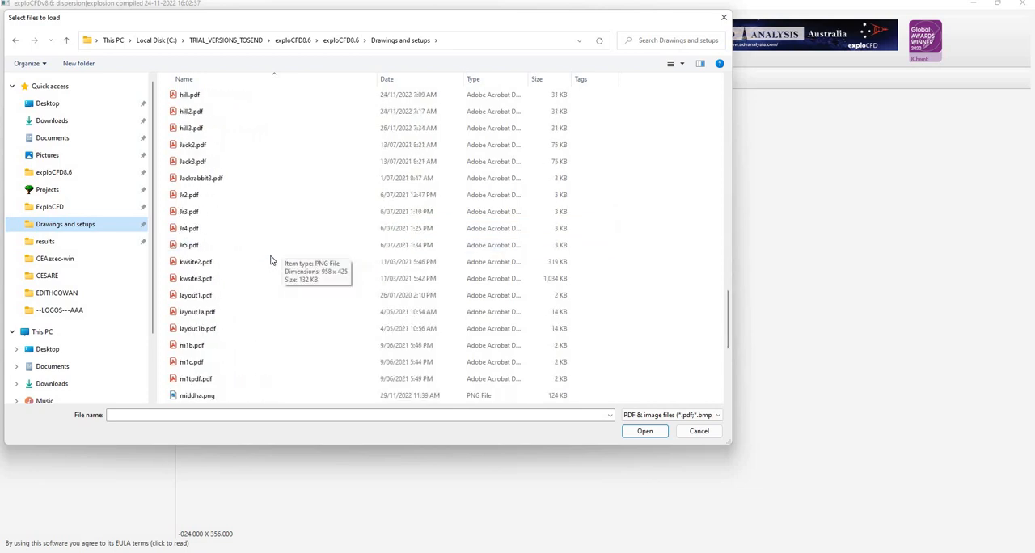
{"action": "double_click", "coordinate": [186, 315]}
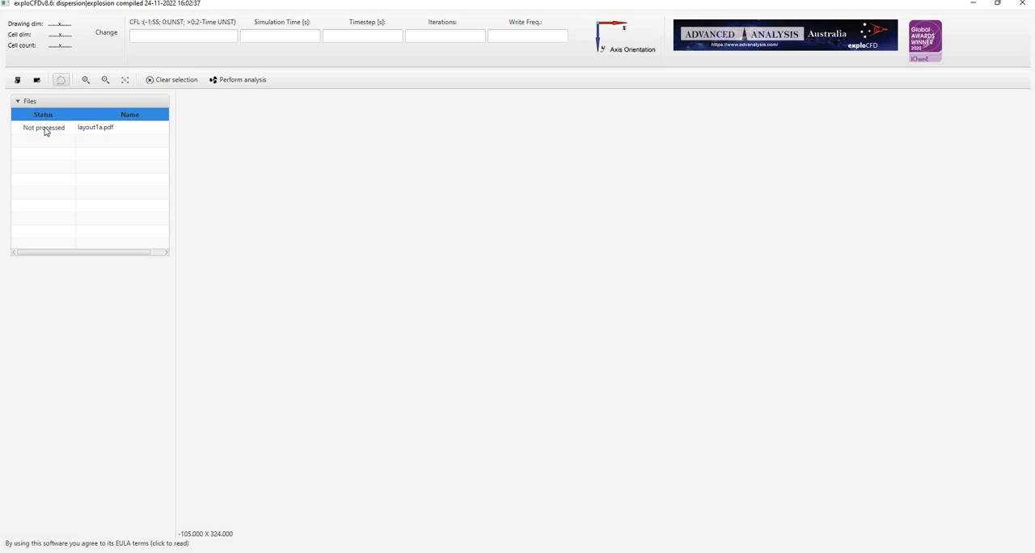
{"action": "left_click", "coordinate": [45, 129]}
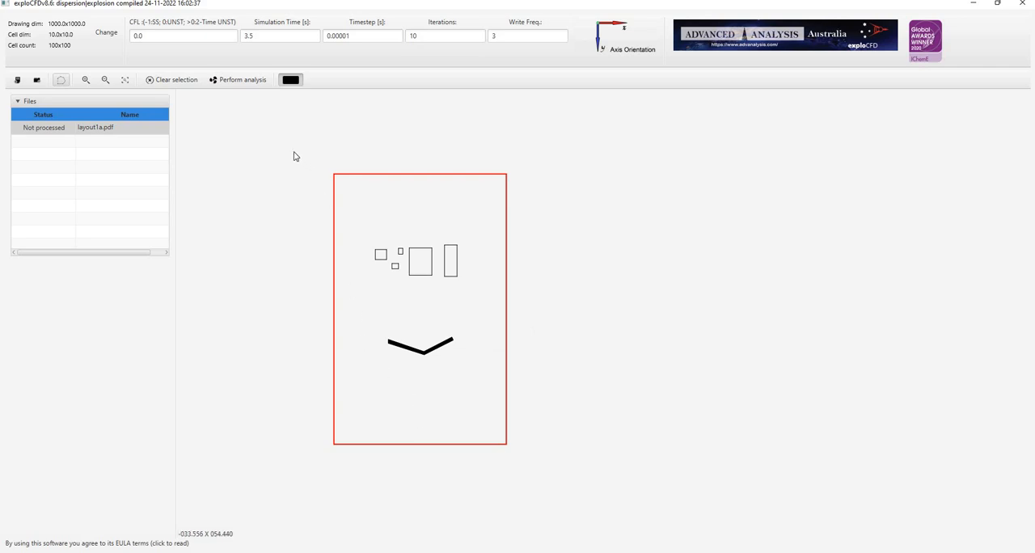
Select all lines of the loaded layout and exclude them from the analysis.
{"action": "left_click_drag", "start_coordinate": [278, 139], "coordinate": [559, 491]}
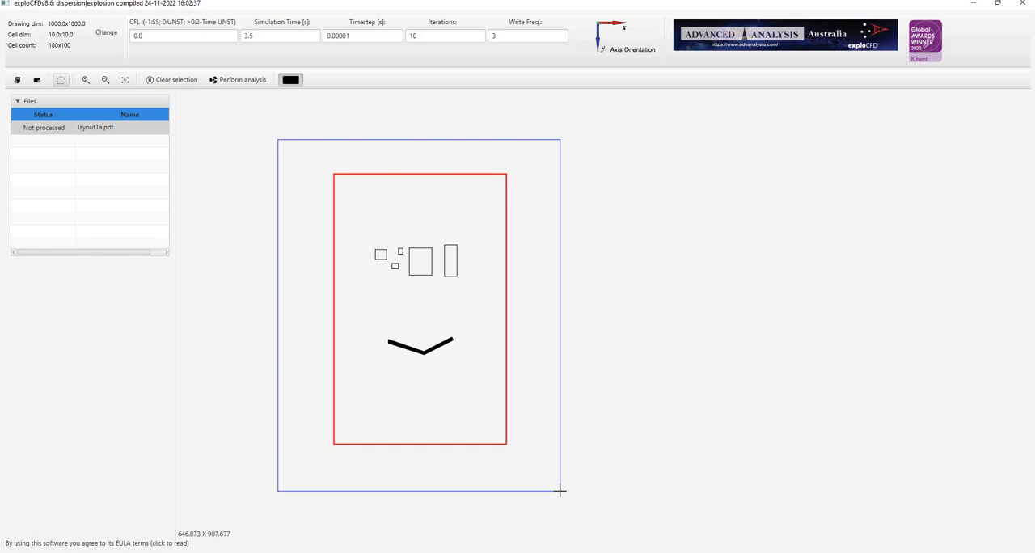
{"action": "left_click_drag", "start_coordinate": [560, 490], "coordinate": [561, 490]}
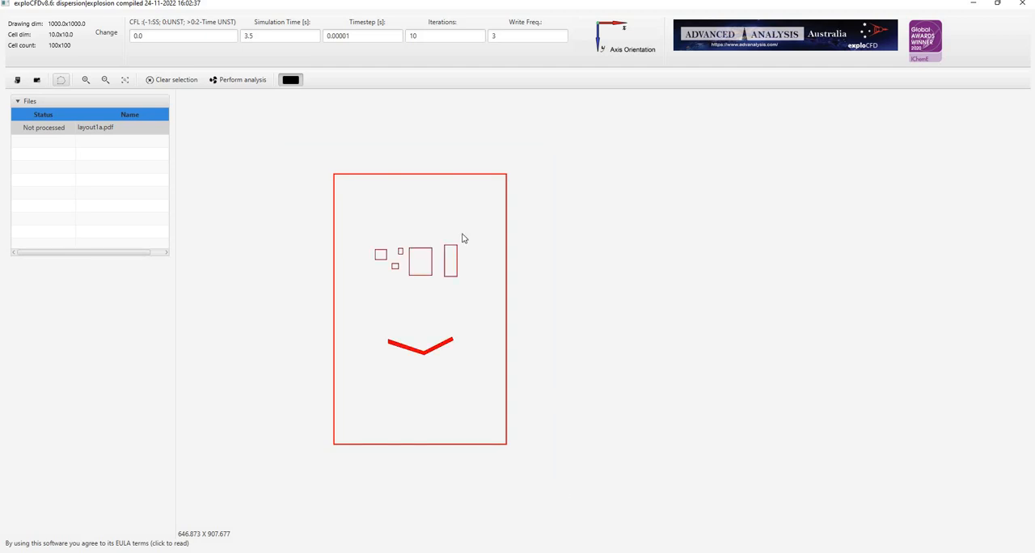
{"action": "right_click", "coordinate": [413, 261]}
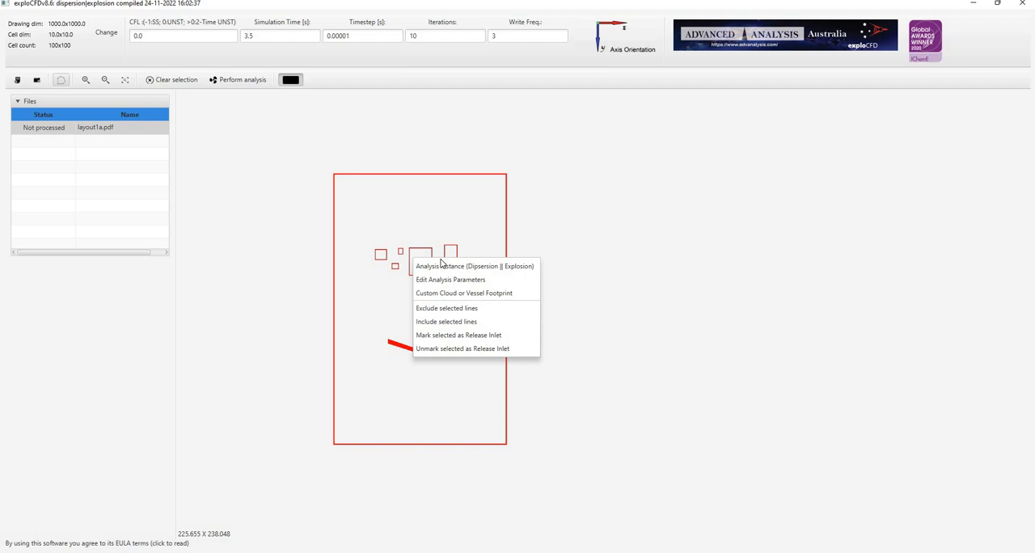
{"action": "left_click", "coordinate": [447, 314]}
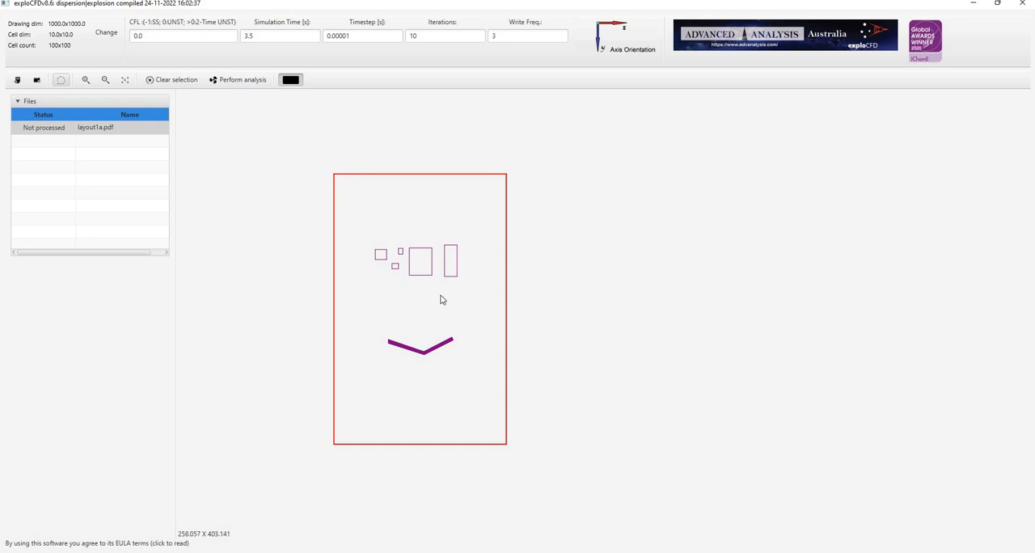
Select the rectangles and the V-shaped wall inside the red boundary and include their lines again.
{"action": "left_click_drag", "start_coordinate": [361, 222], "coordinate": [479, 375]}
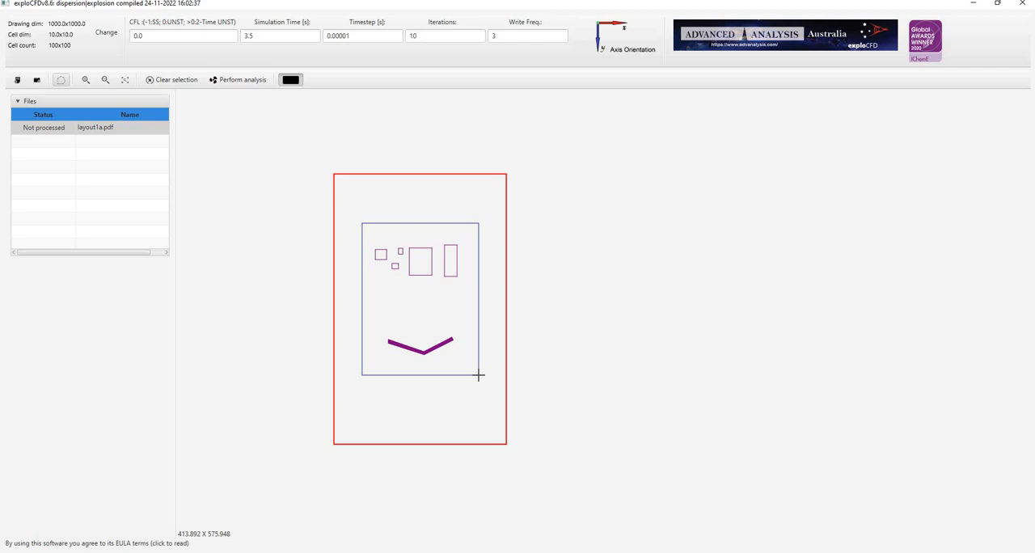
{"action": "left_click_drag", "start_coordinate": [478, 375], "coordinate": [480, 377]}
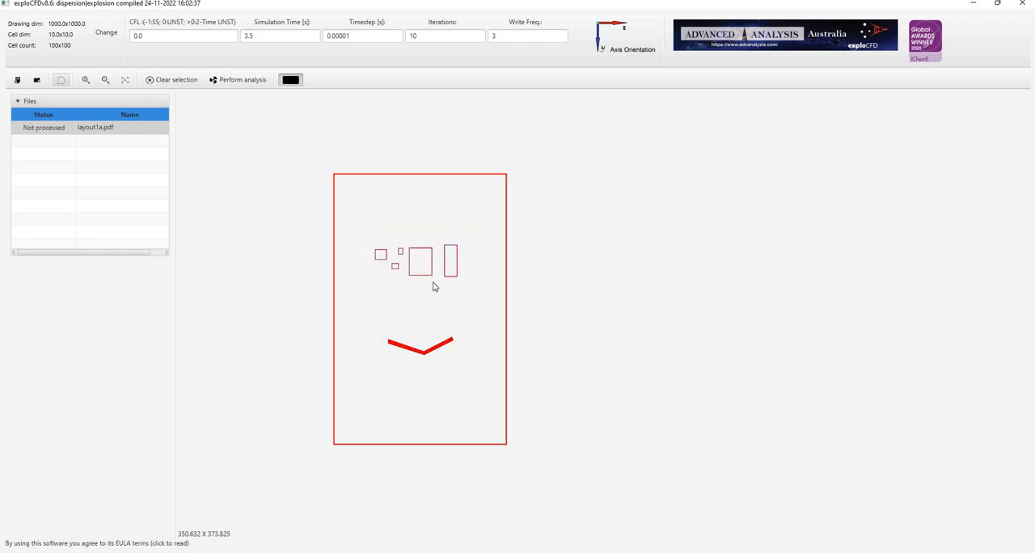
{"action": "right_click", "coordinate": [434, 287]}
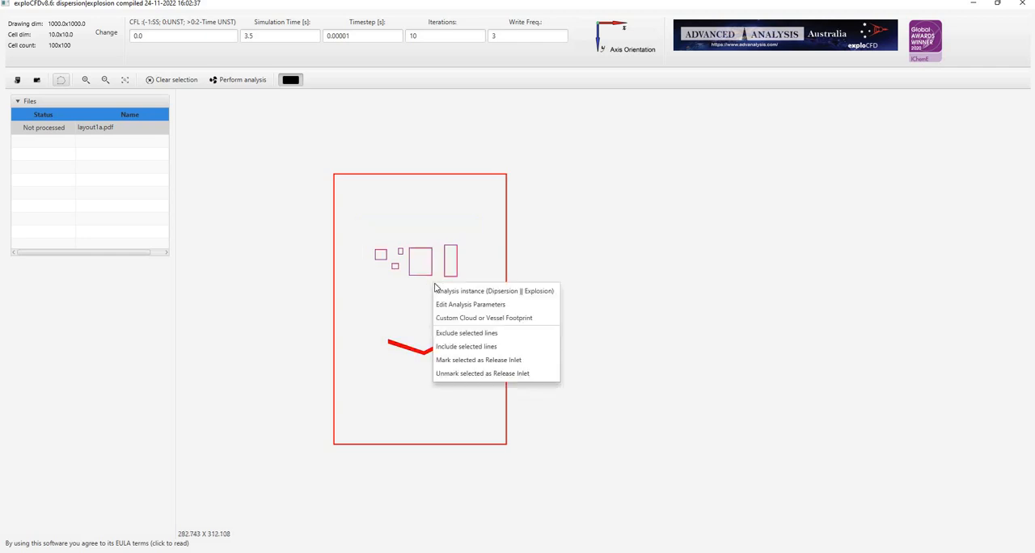
{"action": "left_click", "coordinate": [466, 346]}
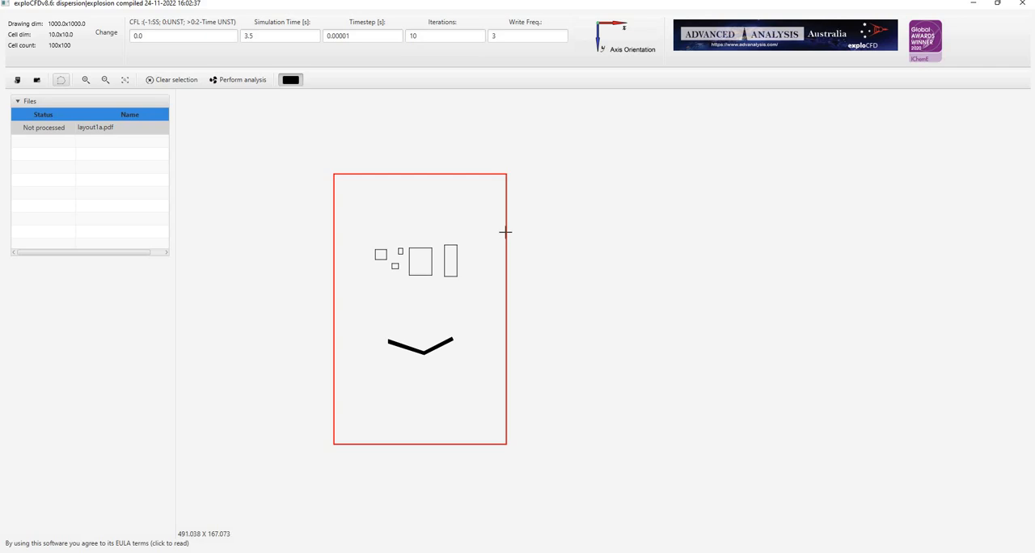
{"action": "mouse_move", "coordinate": [509, 232]}
{"action": "left_mouse_down"}
{"action": "mouse_move", "coordinate": [526, 235]}
{"action": "mouse_move", "coordinate": [506, 243]}
{"action": "left_mouse_up"}
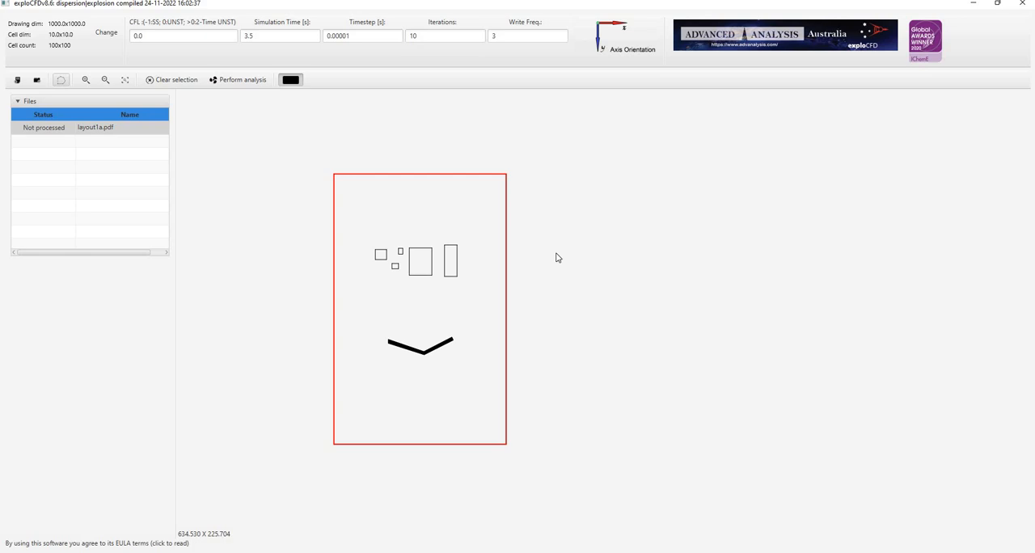
{"action": "left_click", "coordinate": [61, 80]}
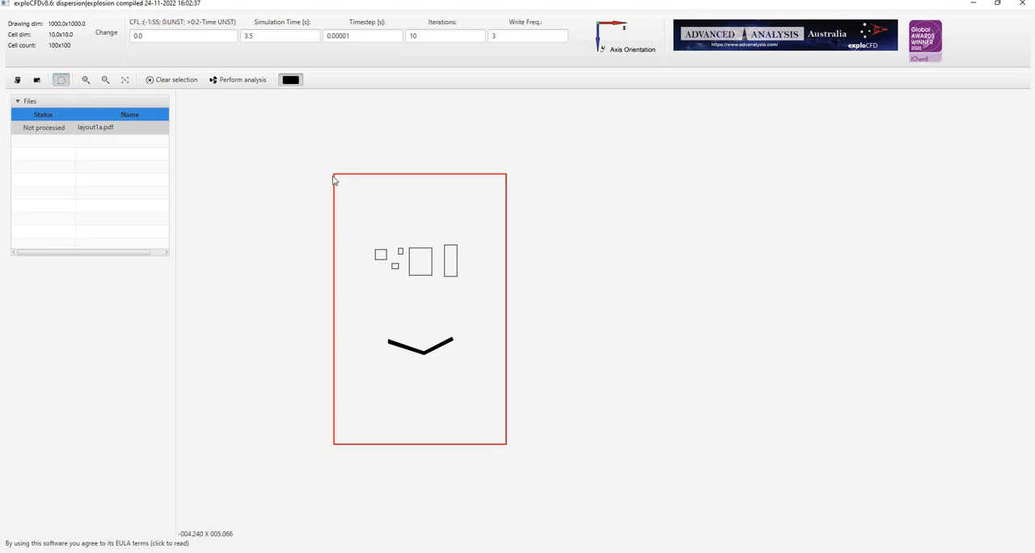
{"action": "left_click", "coordinate": [334, 173]}
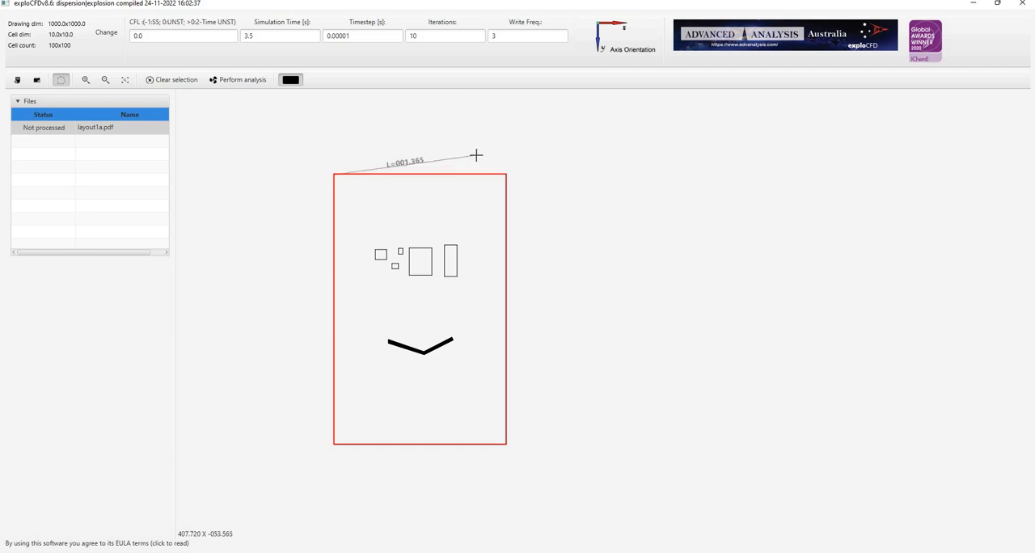
{"action": "left_click", "coordinate": [495, 157]}
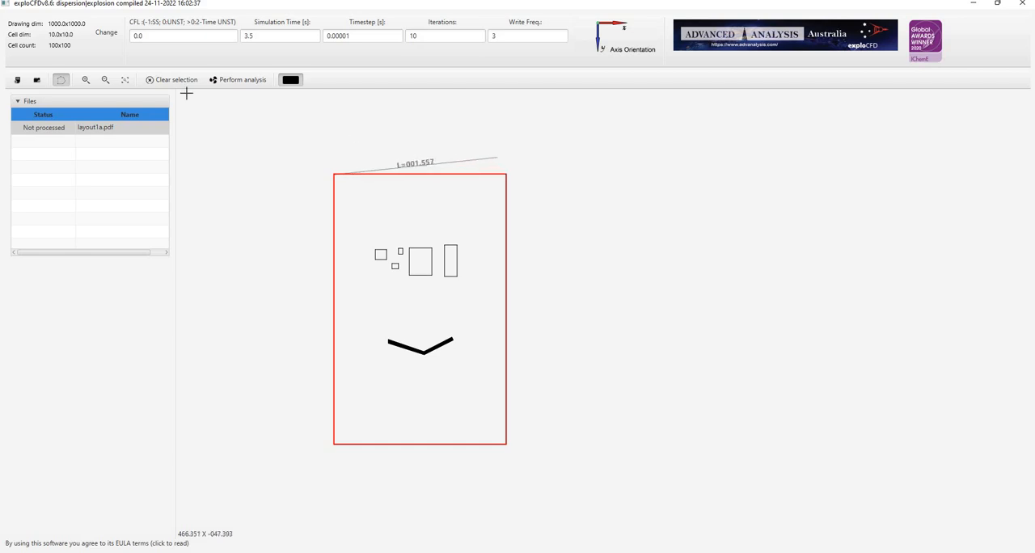
{"action": "left_click", "coordinate": [61, 80]}
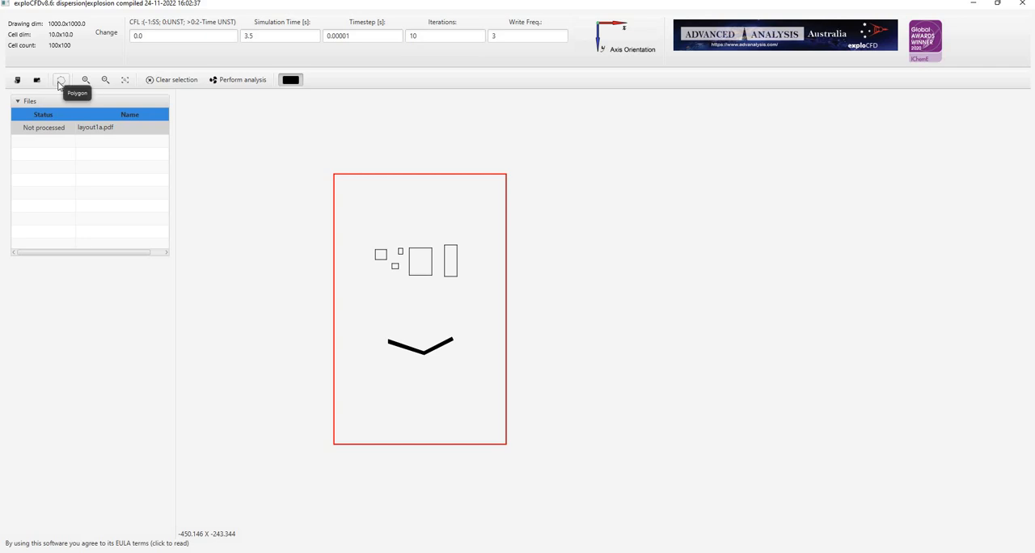
Measure the red boundary's width and height with a polygon along its upper and right-hand edges, ending outside the boundary.
{"action": "left_click", "coordinate": [59, 81]}
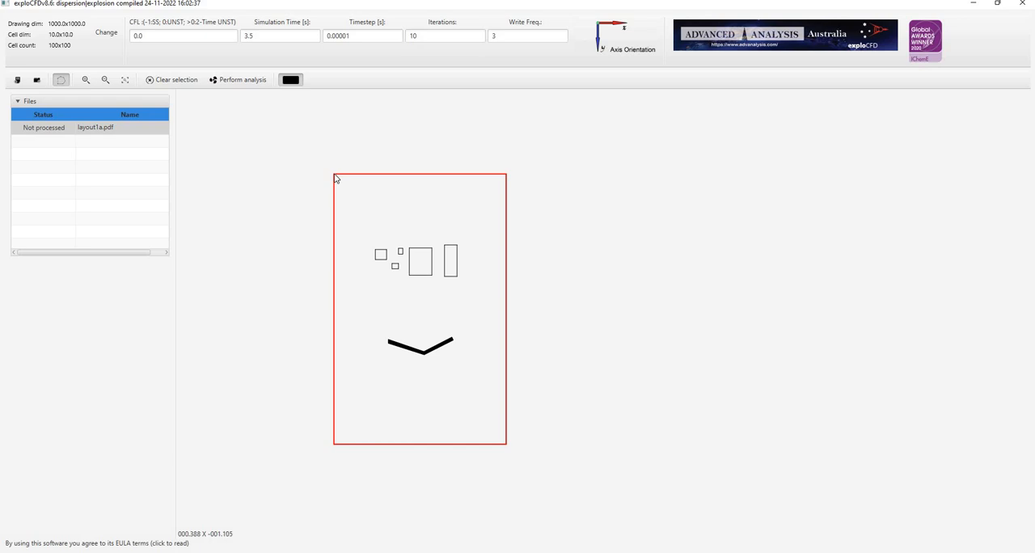
{"action": "left_click", "coordinate": [335, 174]}
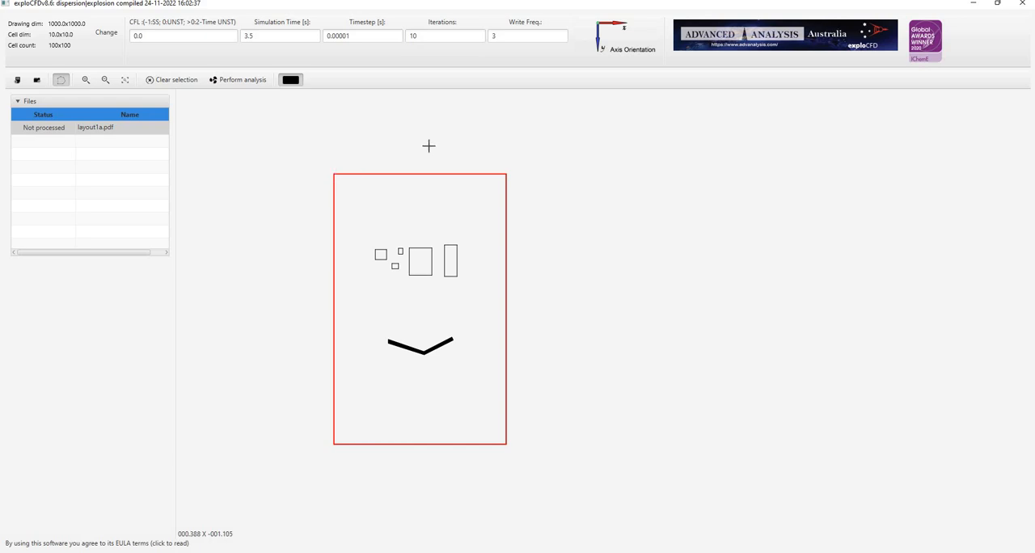
{"action": "left_click", "coordinate": [506, 172]}
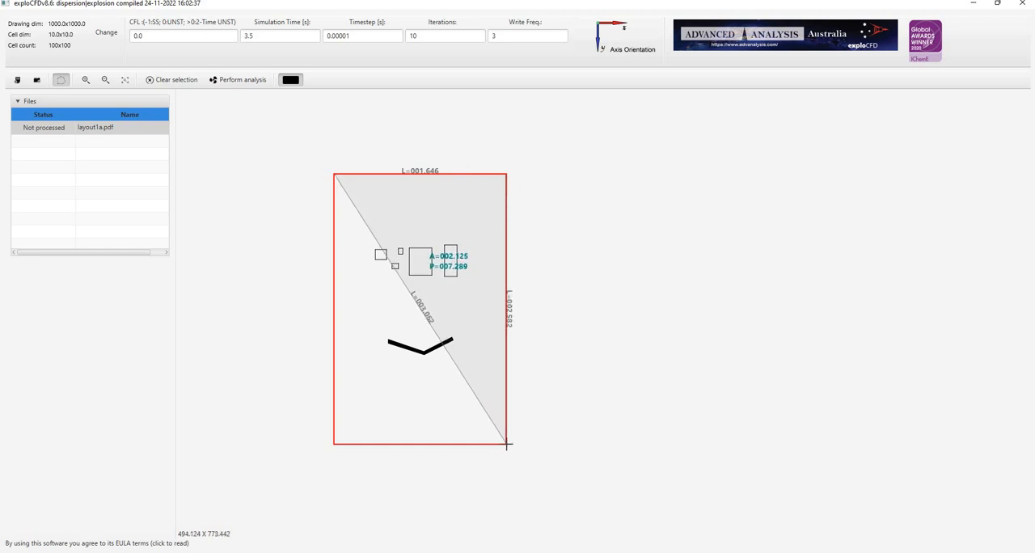
{"action": "left_click", "coordinate": [508, 445]}
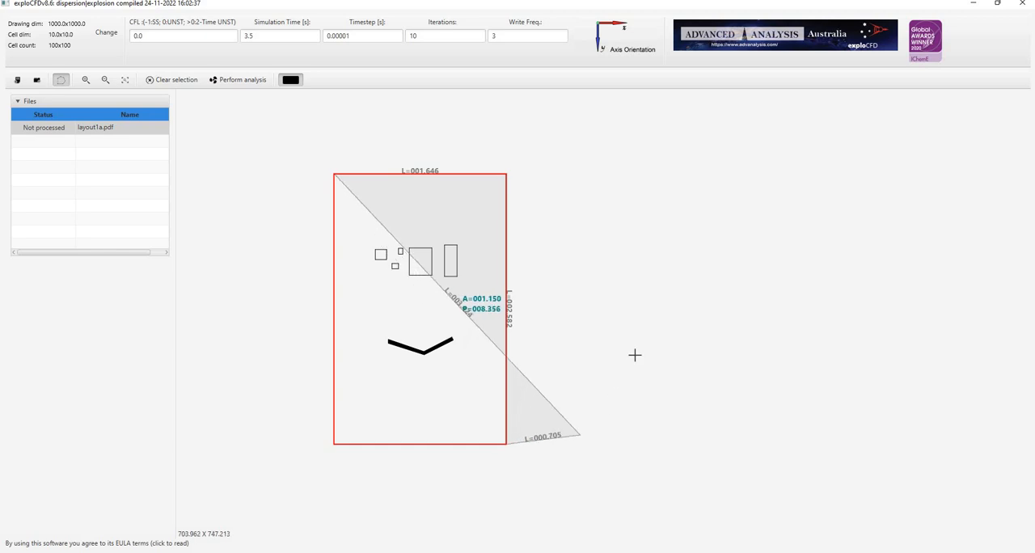
{"action": "left_click", "coordinate": [644, 268]}
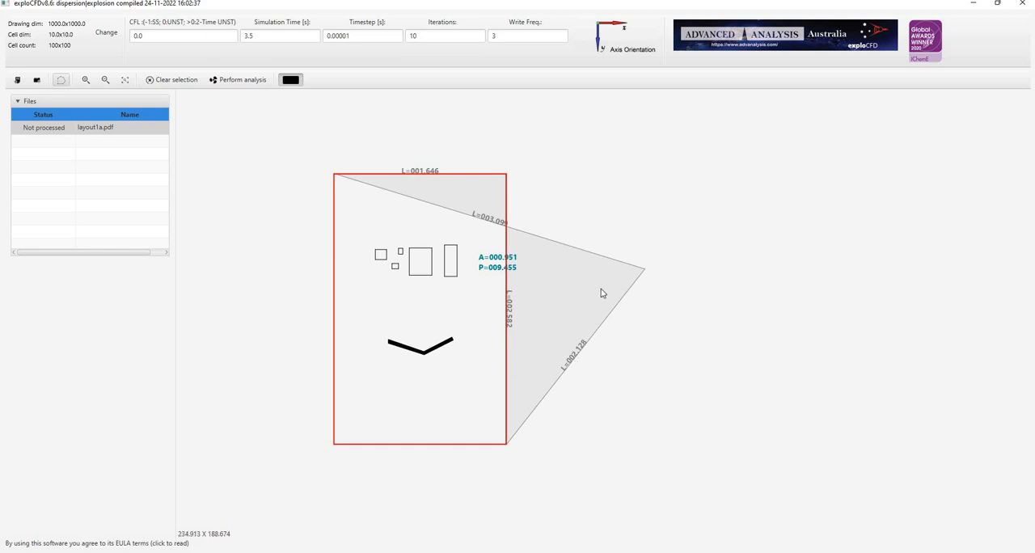
Open the drawing and cell dimensions and set the drawing size to 329.2 wide by 516.4 high.
{"action": "left_click", "coordinate": [106, 33]}
{"action": "mouse_move", "coordinate": [511, 153]}
{"action": "left_mouse_down"}
{"action": "mouse_move", "coordinate": [556, 165]}
{"action": "mouse_move", "coordinate": [765, 162]}
{"action": "left_mouse_up"}
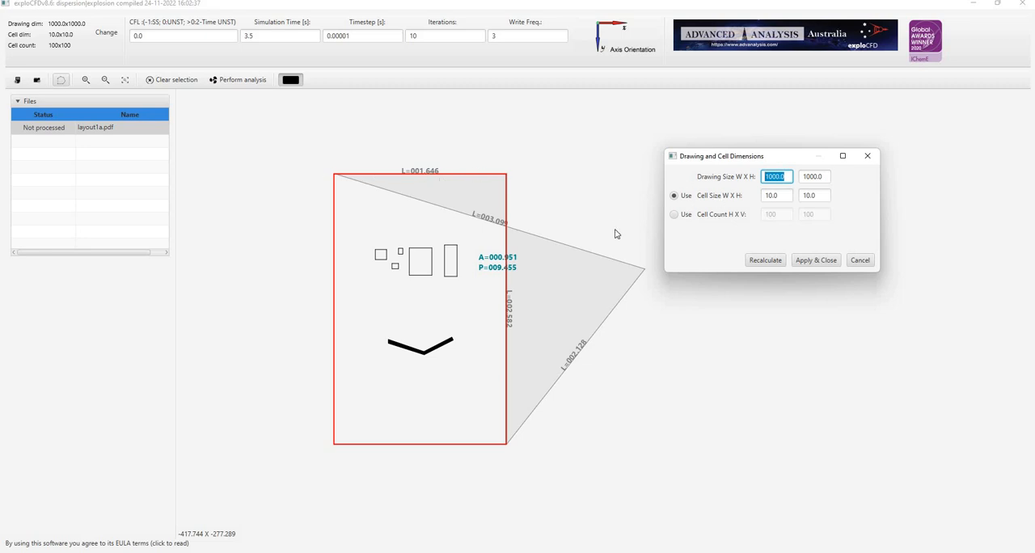
{"action": "type", "text": "329.2"}
{"action": "left_click", "coordinate": [809, 176]}
{"action": "double_click", "coordinate": [810, 177]}
{"action": "type", "text": "516.4"}
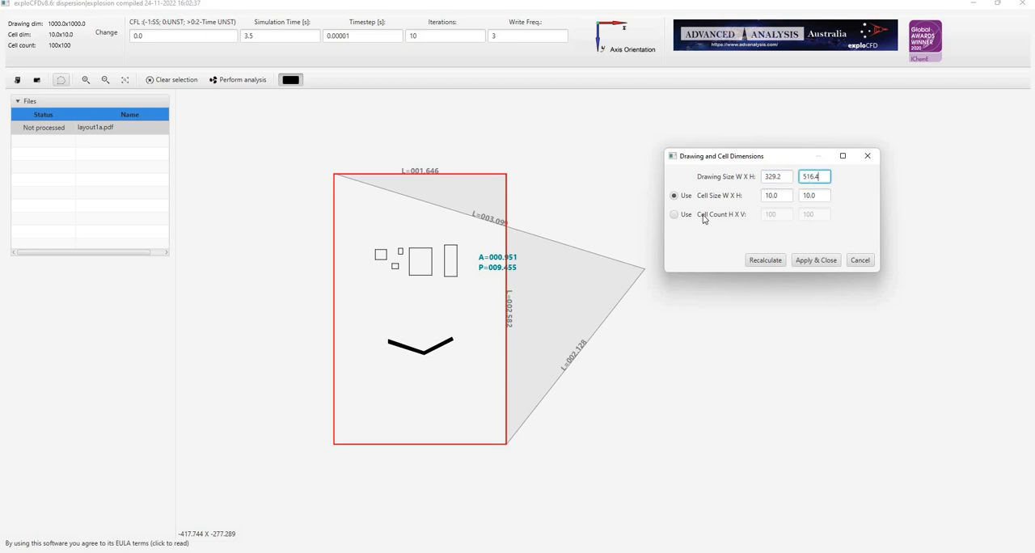
Define the grid by cell count with 200 x 200 cells, recalculate the cell dimensions and apply them.
{"action": "left_click", "coordinate": [673, 214]}
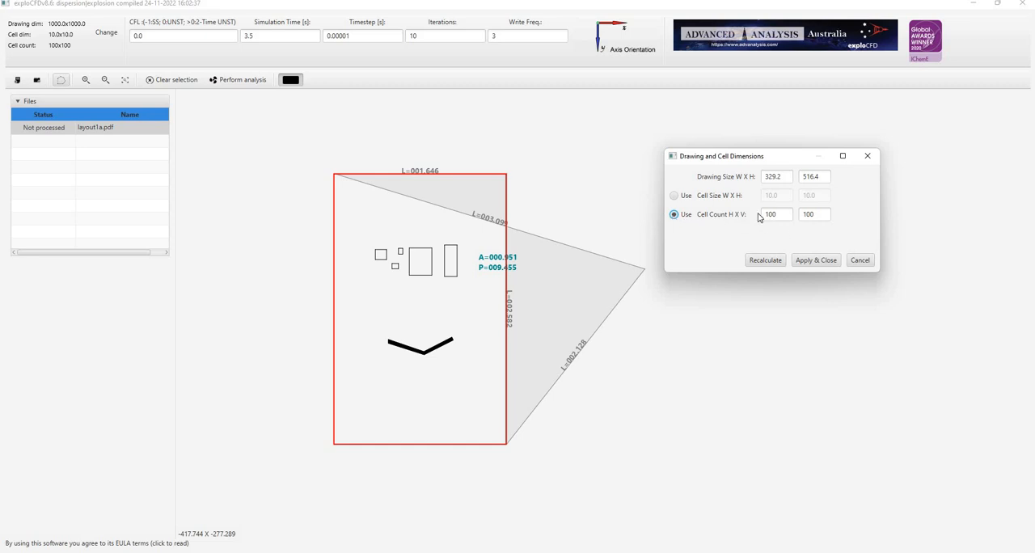
{"action": "left_click_drag", "start_coordinate": [770, 215], "coordinate": [766, 215]}
{"action": "type", "text": "2"}
{"action": "left_click", "coordinate": [806, 215]}
{"action": "left_click_drag", "start_coordinate": [806, 215], "coordinate": [802, 214]}
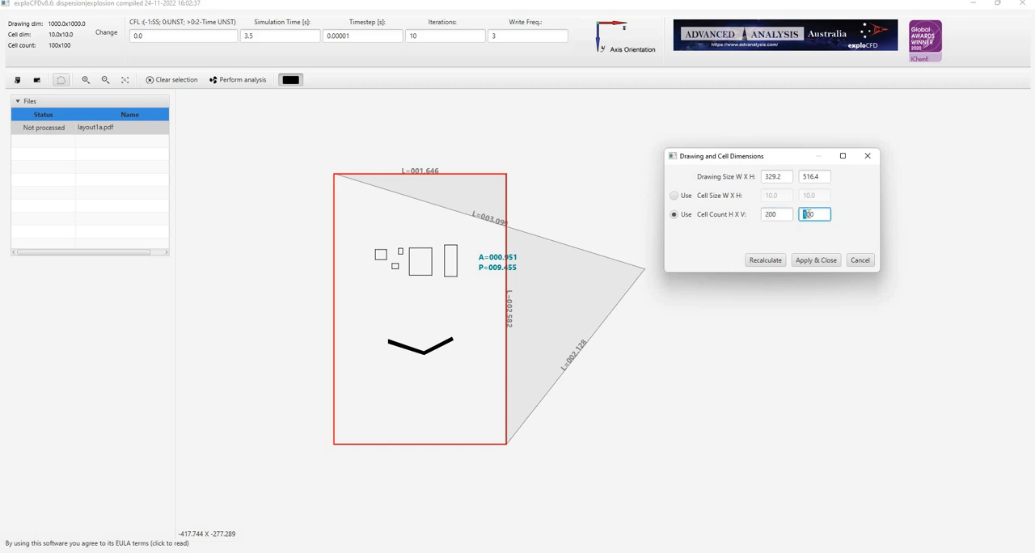
{"action": "type", "text": "2"}
{"action": "left_click", "coordinate": [773, 260]}
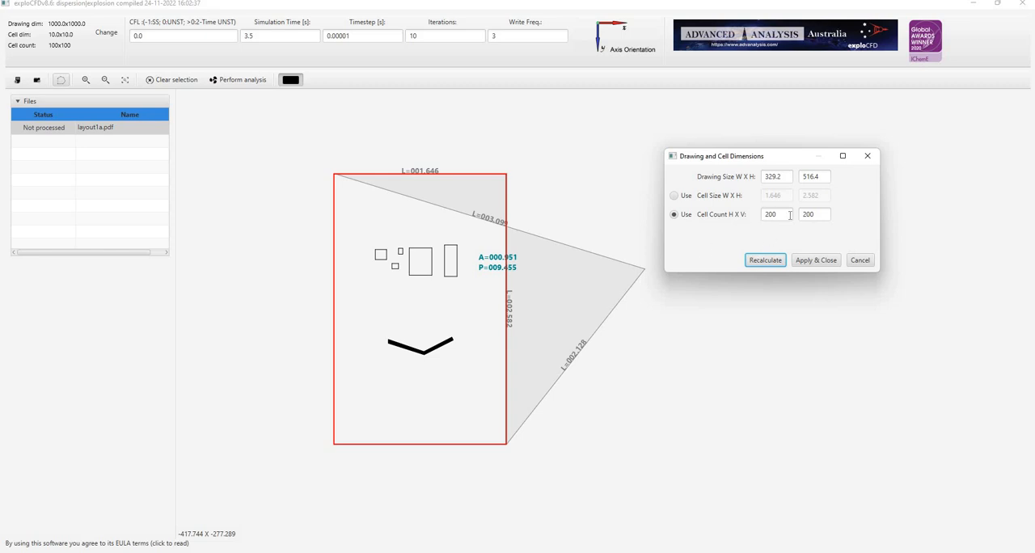
{"action": "left_click", "coordinate": [773, 260]}
{"action": "left_click", "coordinate": [816, 270]}
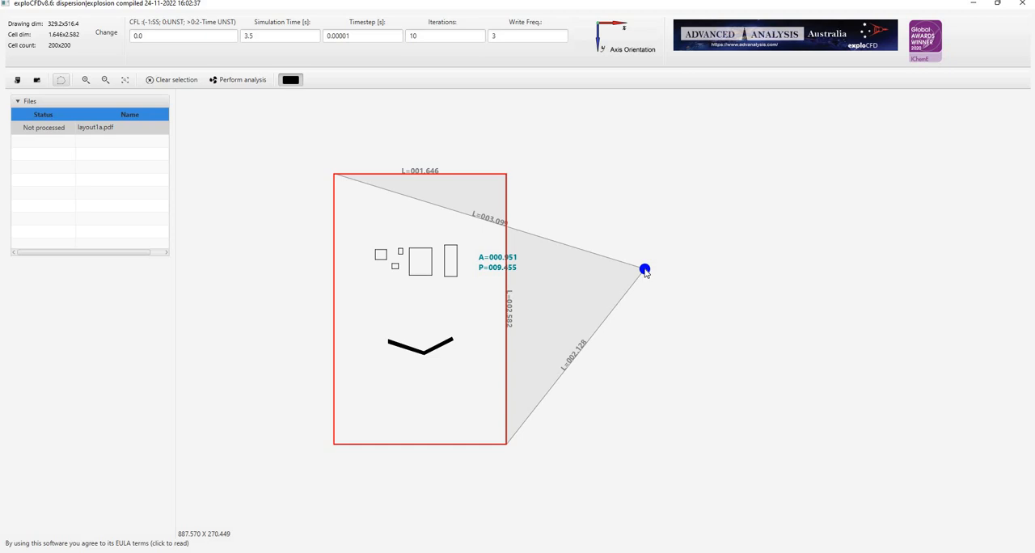
Delete the measurement polygon and place an analysis instance just below the V-shaped wall, at about 256 x 547.
{"action": "key", "text": "Delete"}
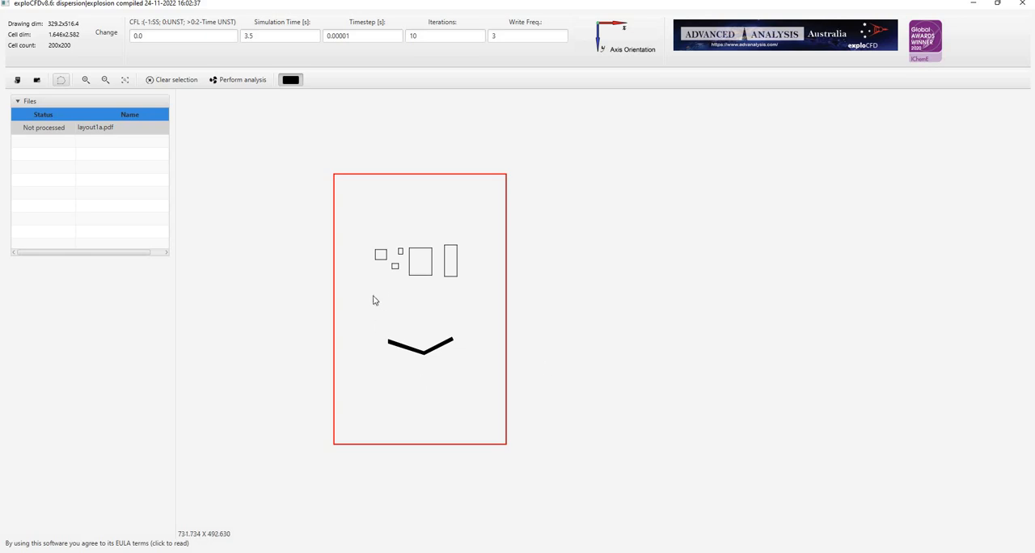
{"action": "mouse_move", "coordinate": [384, 291]}
{"action": "left_mouse_down"}
{"action": "mouse_move", "coordinate": [416, 296]}
{"action": "mouse_move", "coordinate": [579, 262]}
{"action": "left_mouse_up"}
{"action": "scroll", "coordinate": [631, 343], "scroll_direction": "up", "scroll_amount": 5}
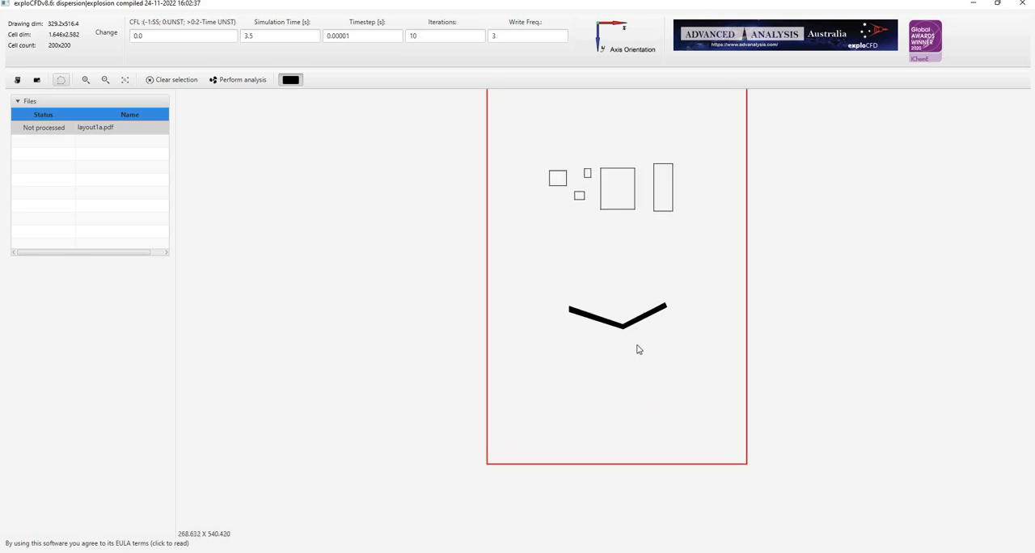
{"action": "scroll", "coordinate": [632, 362], "scroll_direction": "down", "scroll_amount": 2}
{"action": "scroll", "coordinate": [632, 362], "scroll_direction": "up", "scroll_amount": 5}
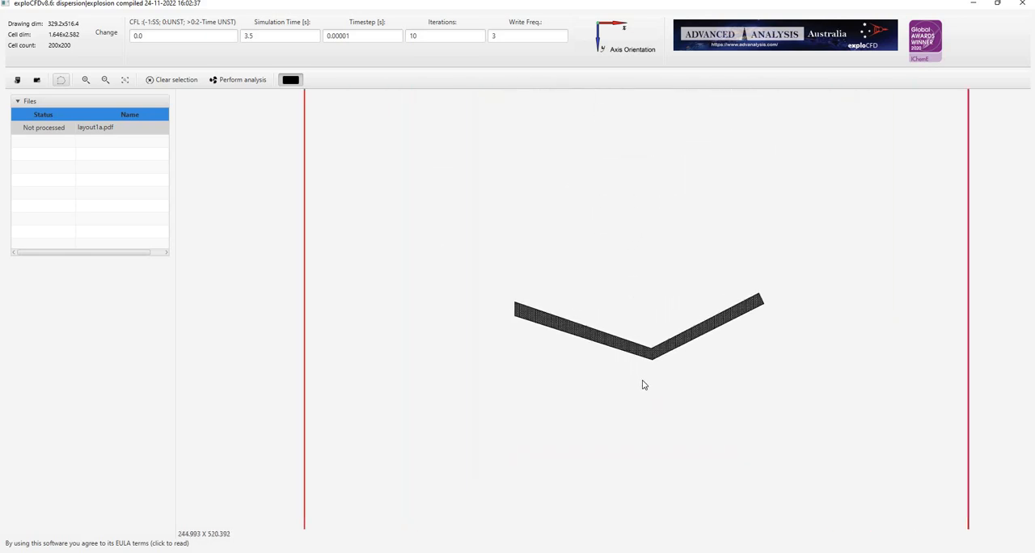
{"action": "scroll", "coordinate": [655, 395], "scroll_direction": "down", "scroll_amount": 4}
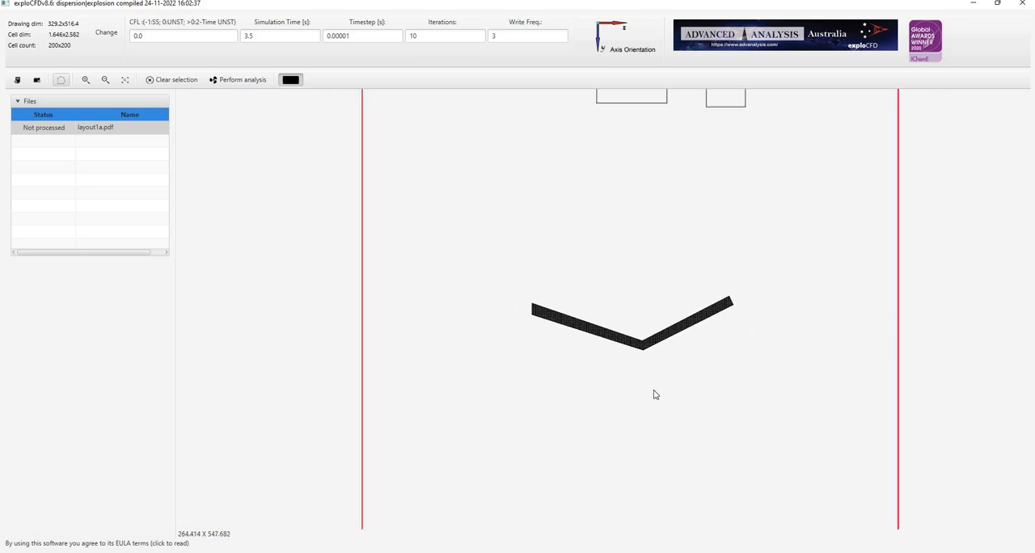
{"action": "scroll", "coordinate": [652, 402], "scroll_direction": "up", "scroll_amount": 5}
{"action": "scroll", "coordinate": [646, 405], "scroll_direction": "down", "scroll_amount": 4}
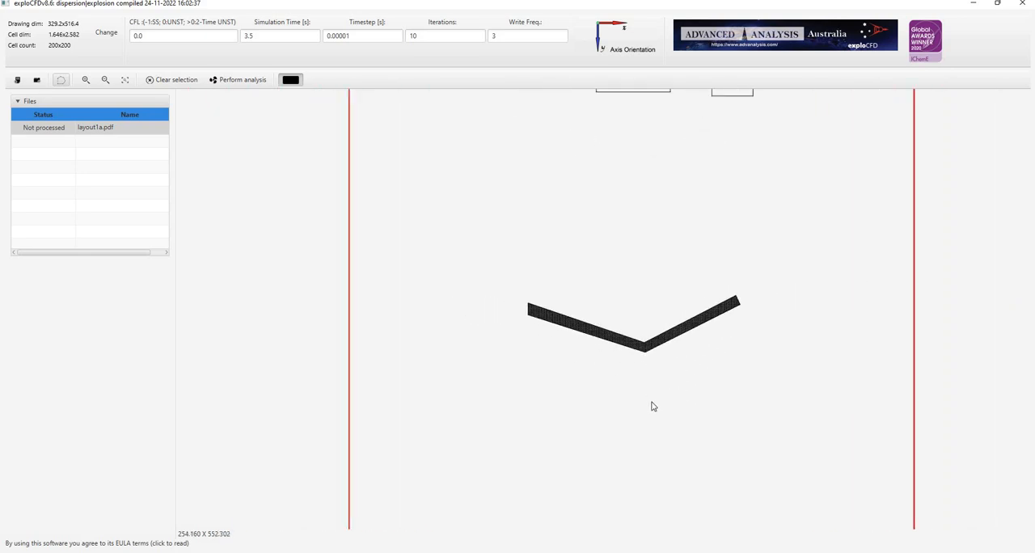
{"action": "scroll", "coordinate": [655, 428], "scroll_direction": "up", "scroll_amount": 2}
{"action": "middle_click_drag", "start_coordinate": [611, 361], "coordinate": [576, 333]}
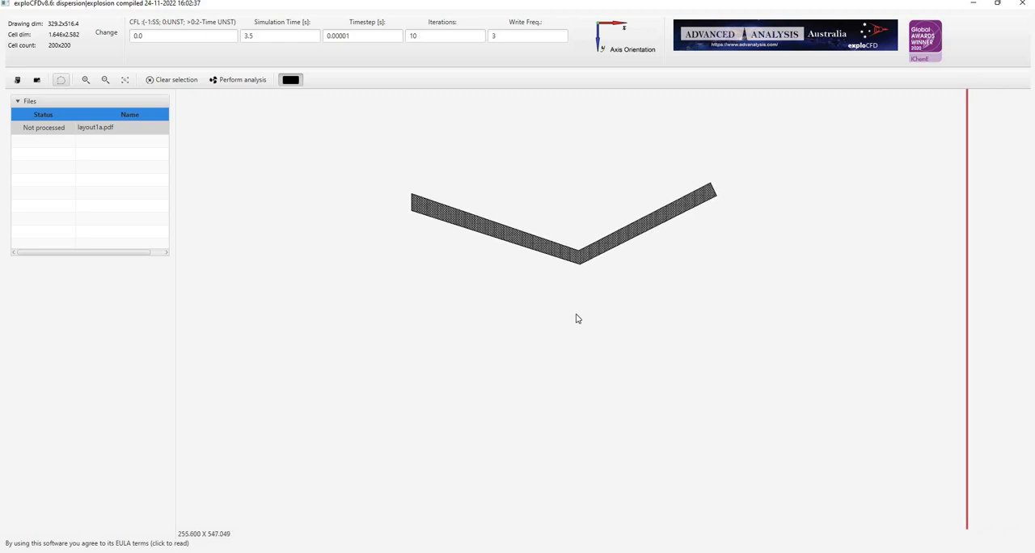
{"action": "right_click", "coordinate": [577, 319]}
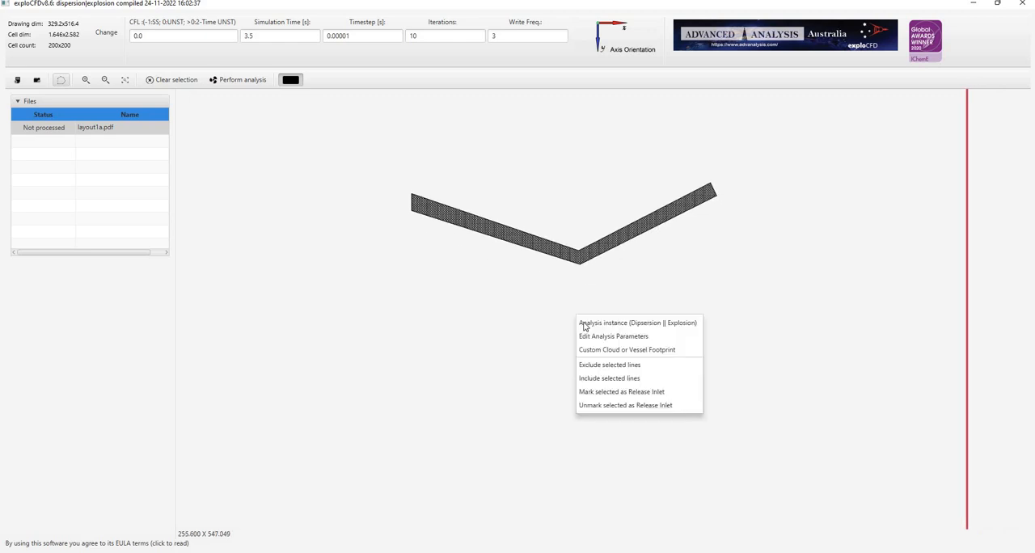
{"action": "left_click", "coordinate": [578, 322]}
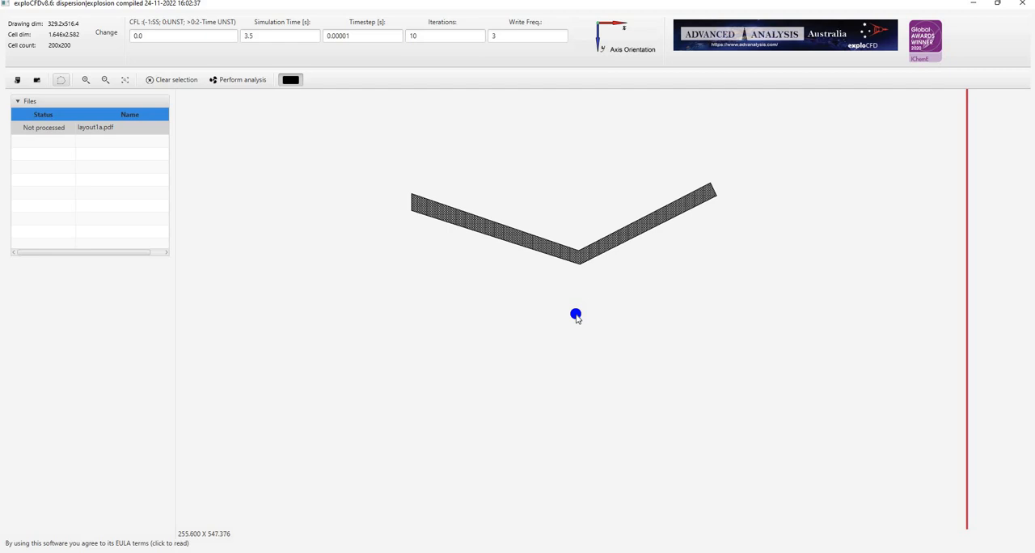
Open the analysis instance's parameters and set the gas mixture proportions to 0 for CH4 and 100 for C3H8.
{"action": "right_click", "coordinate": [576, 317]}
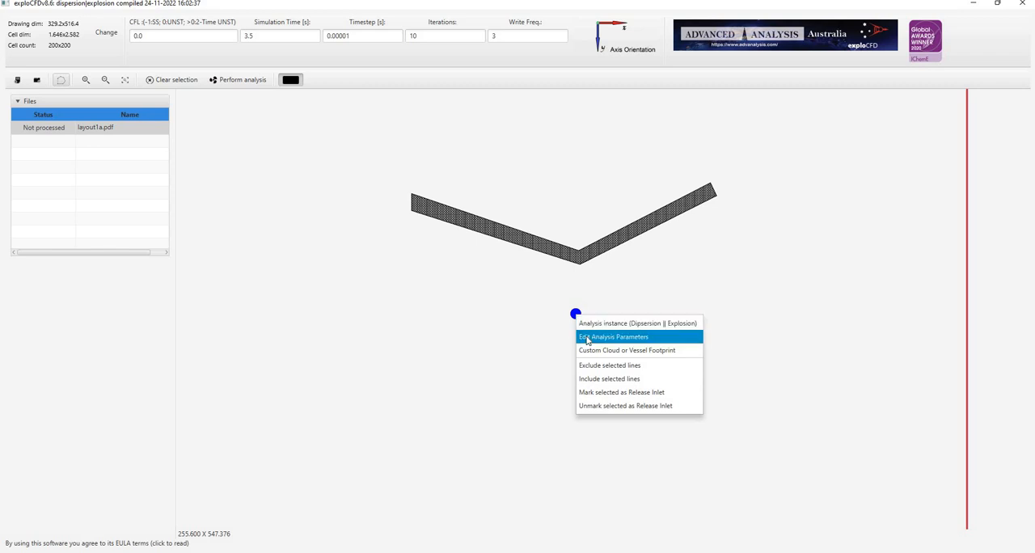
{"action": "left_click", "coordinate": [587, 339]}
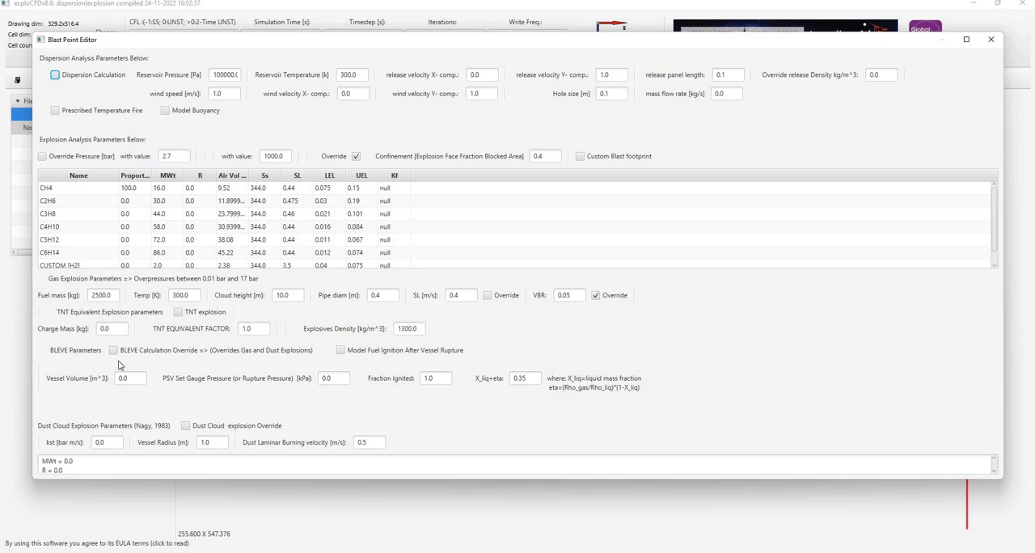
{"action": "double_click", "coordinate": [140, 193]}
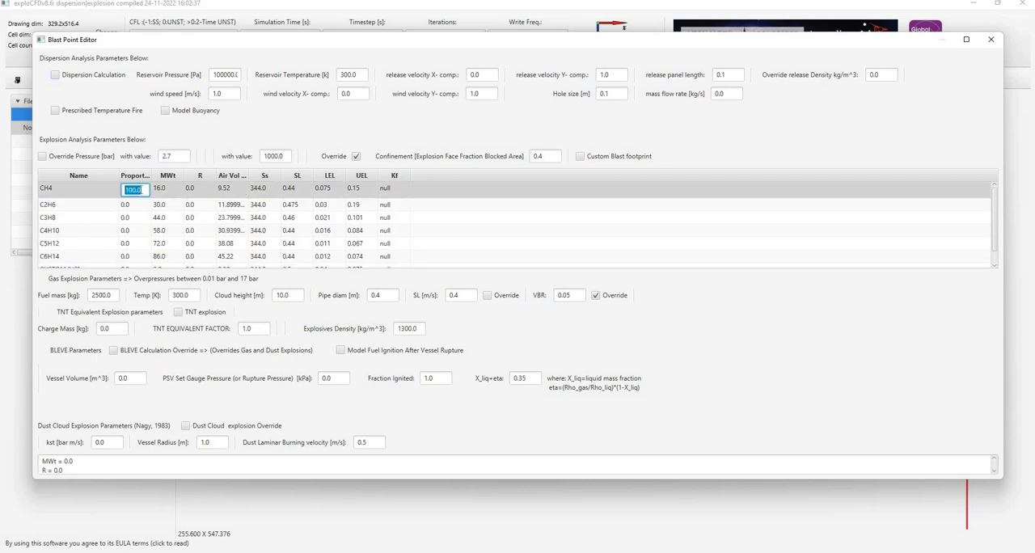
{"action": "type", "text": "0"}
{"action": "key", "text": "Return"}
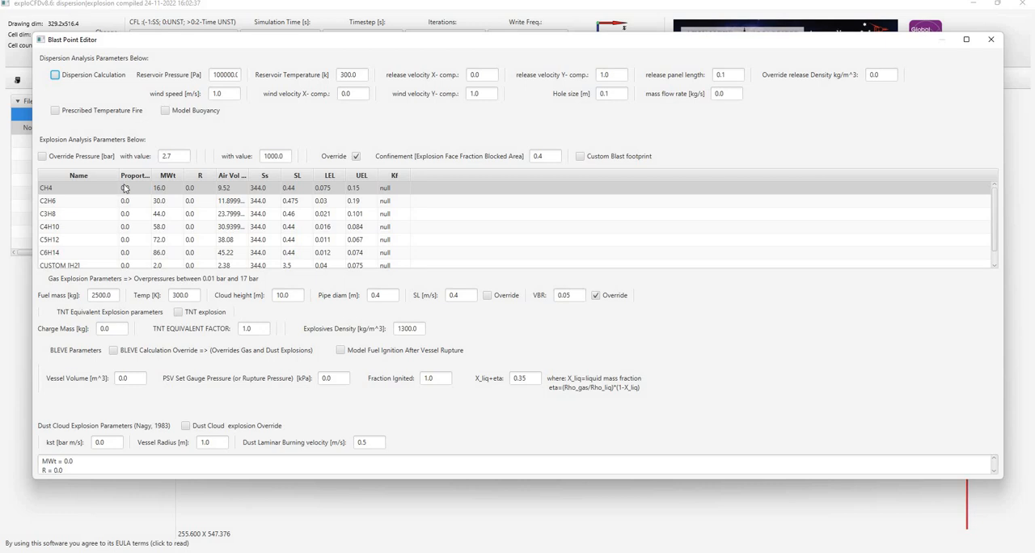
{"action": "double_click", "coordinate": [126, 187]}
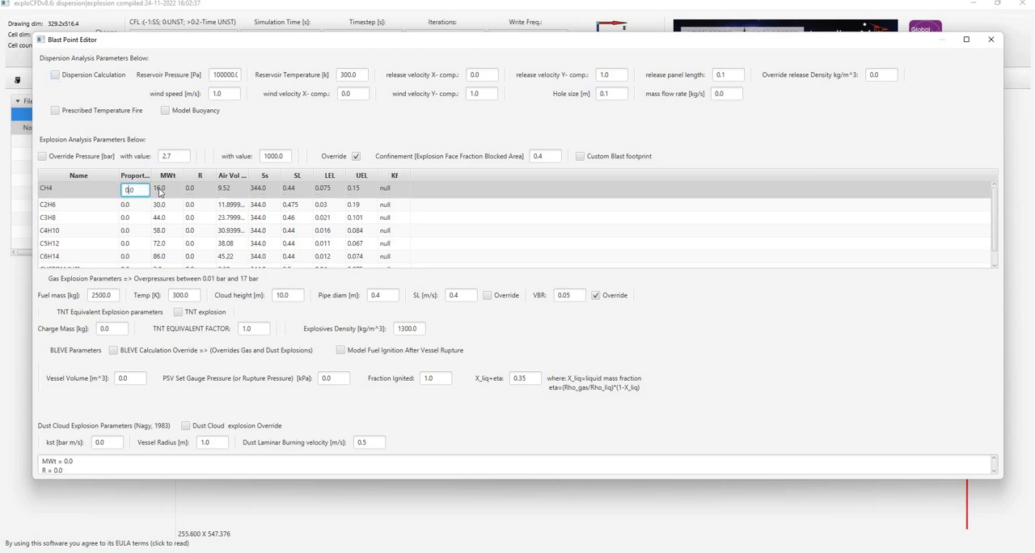
{"action": "key", "text": "Return"}
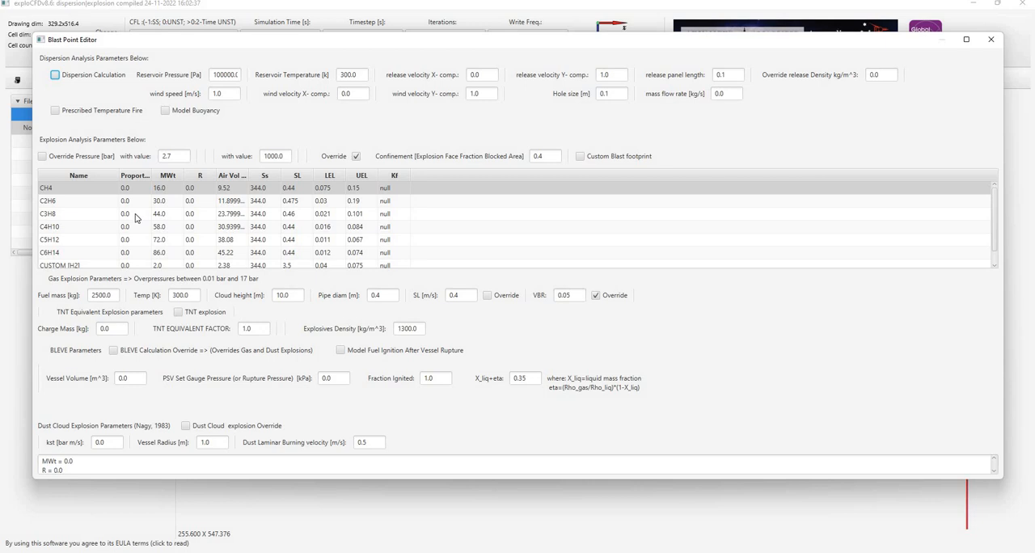
{"action": "double_click", "coordinate": [135, 215]}
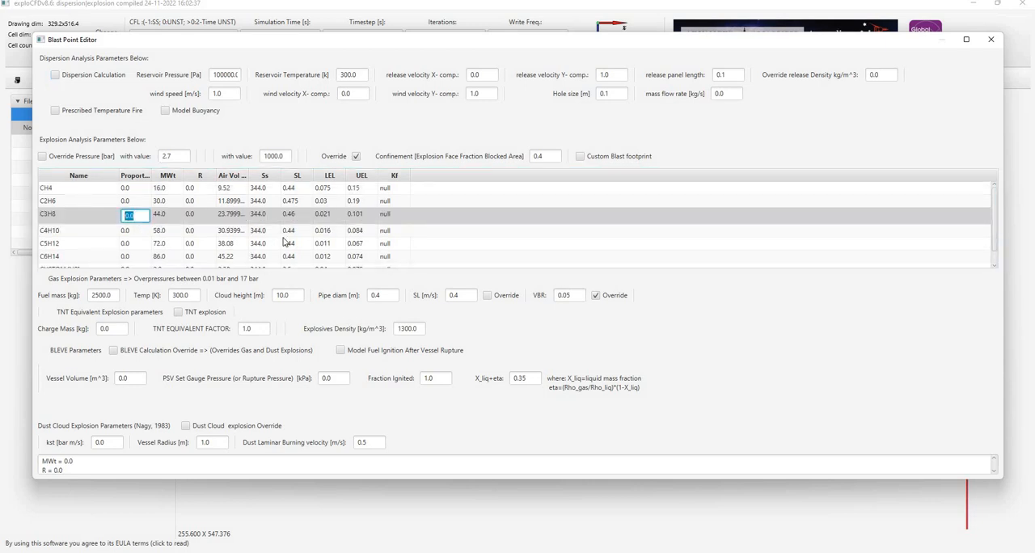
{"action": "type", "text": "100"}
{"action": "key", "text": "Return"}
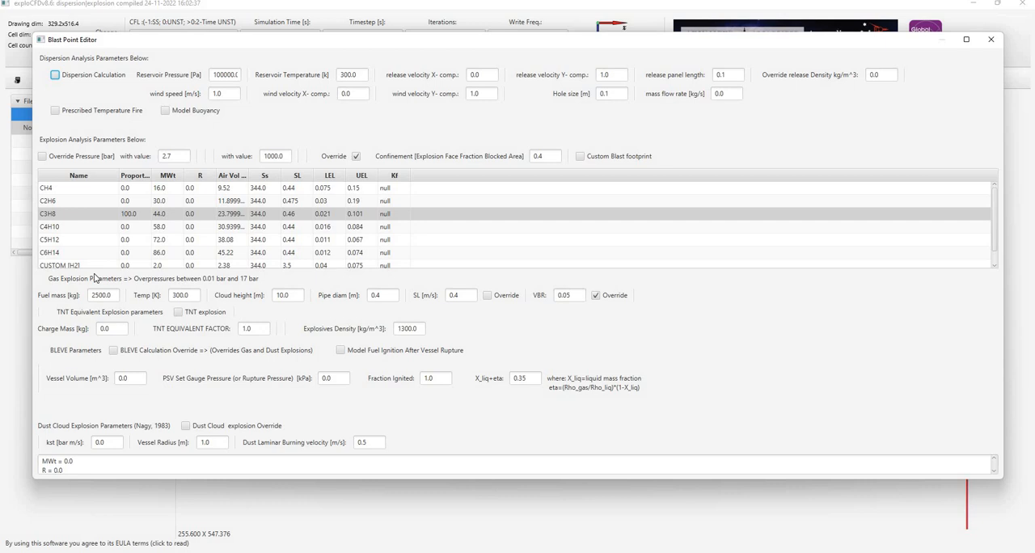
Set the gas explosion's pipe diameter to 0.1 m and its fuel mass to 5000 kg.
{"action": "scroll", "coordinate": [118, 242], "scroll_direction": "down", "scroll_amount": 1}
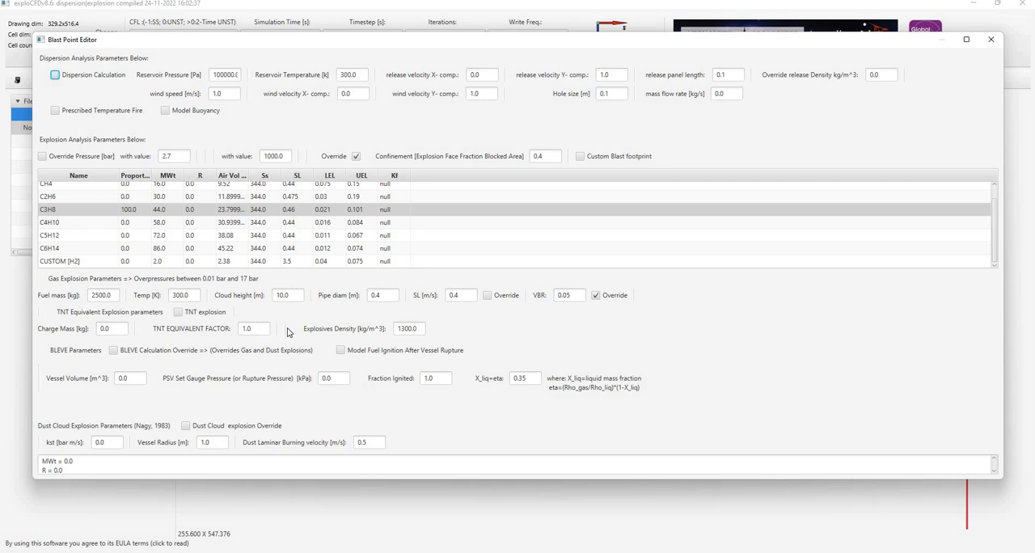
{"action": "double_click", "coordinate": [379, 296]}
{"action": "type", "text": "0.1"}
{"action": "double_click", "coordinate": [109, 295]}
{"action": "type", "text": "5000"}
{"action": "left_click_drag", "start_coordinate": [632, 45], "coordinate": [640, 416]}
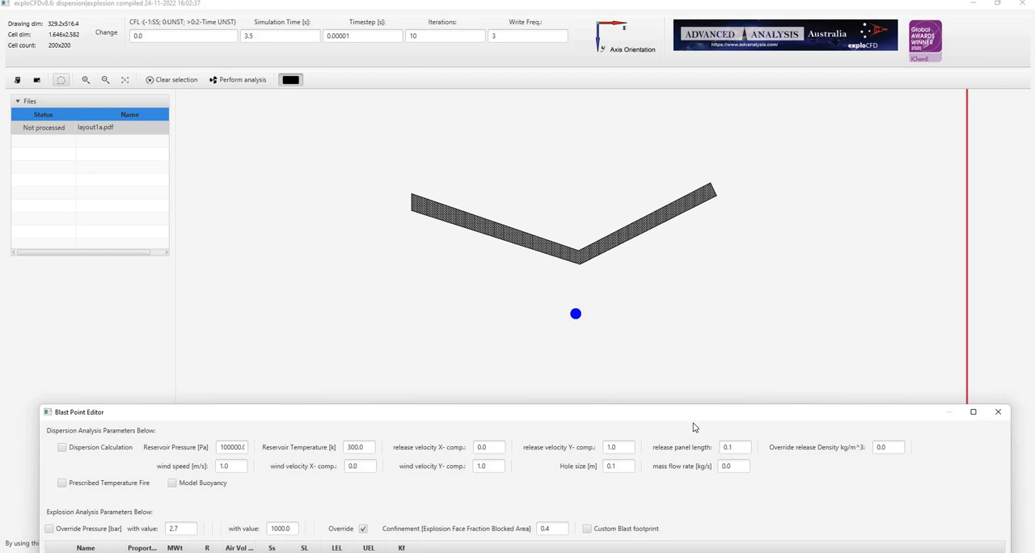
{"action": "left_click_drag", "start_coordinate": [697, 404], "coordinate": [695, 499]}
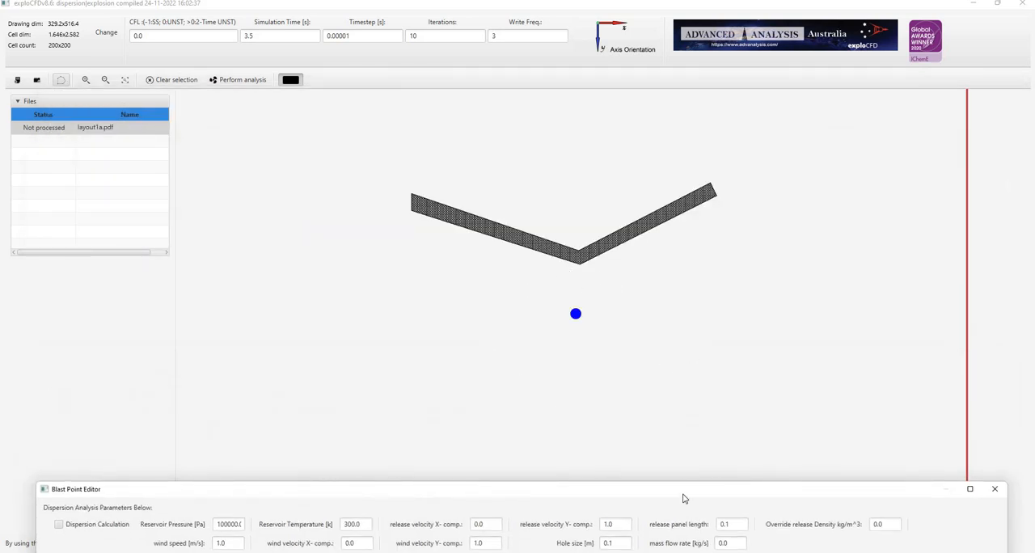
{"action": "left_click_drag", "start_coordinate": [683, 492], "coordinate": [654, 159]}
{"action": "left_click_drag", "start_coordinate": [714, 134], "coordinate": [717, 123]}
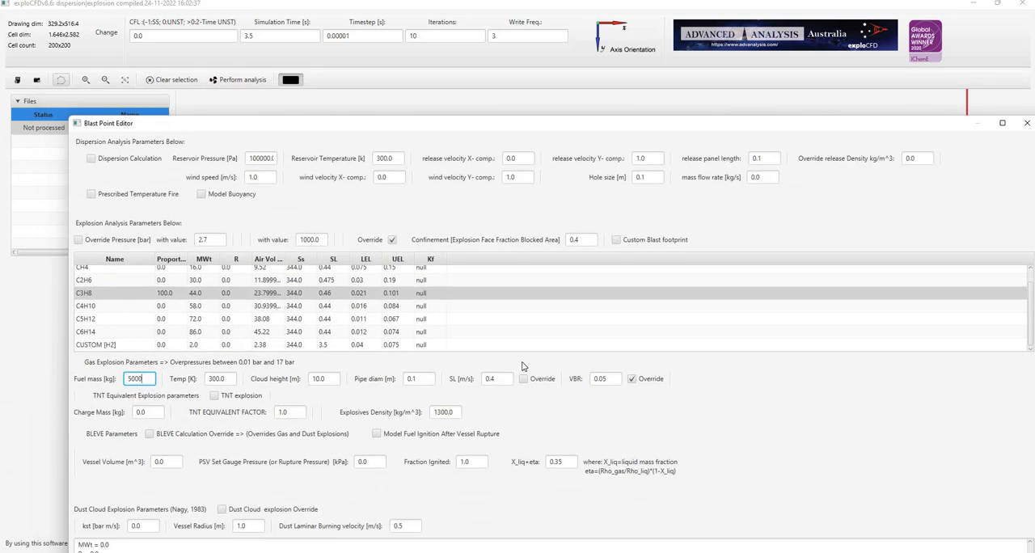
{"action": "left_click", "coordinate": [405, 375]}
{"action": "double_click", "coordinate": [404, 375]}
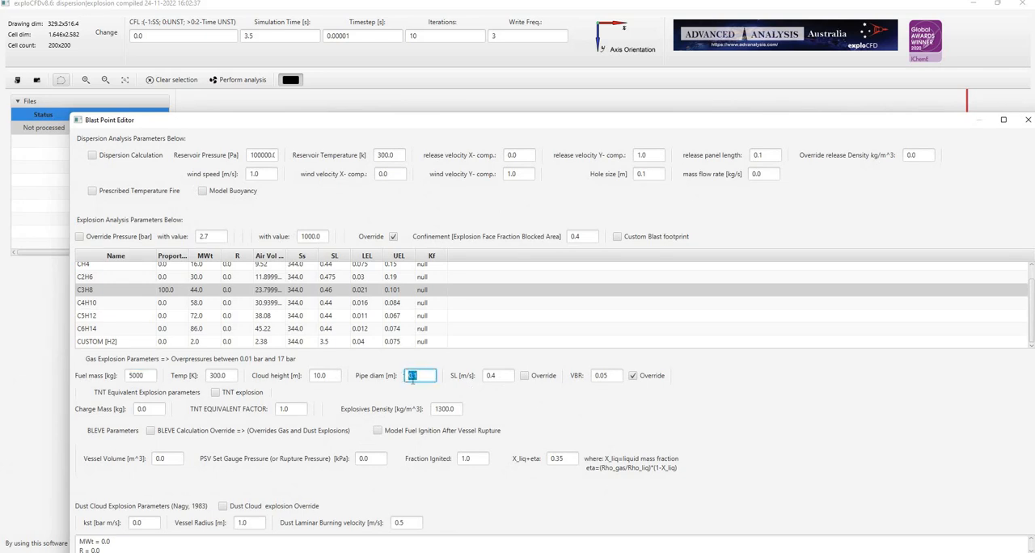
{"action": "double_click", "coordinate": [602, 375]}
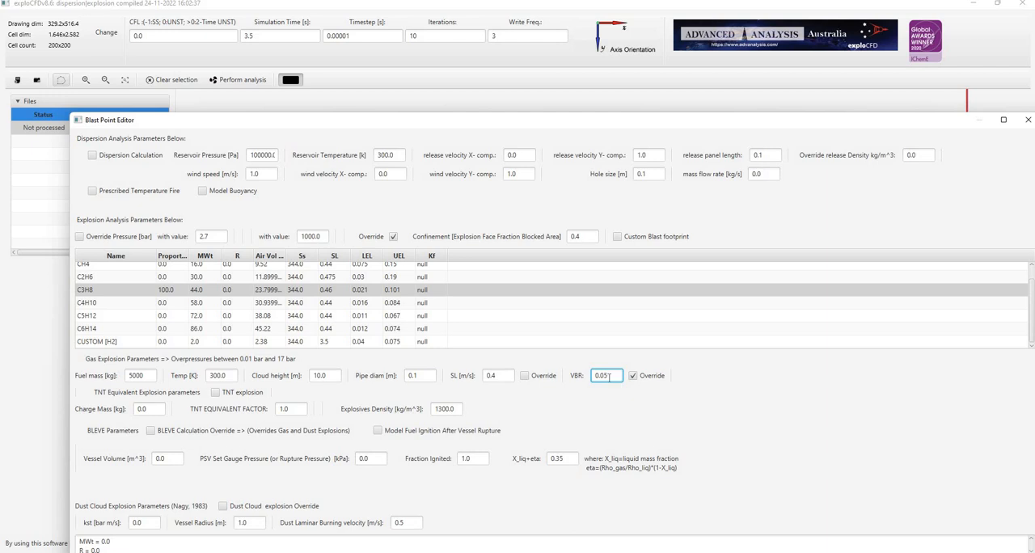
{"action": "double_click", "coordinate": [608, 377]}
{"action": "double_click", "coordinate": [608, 377]}
Set the explosion confinement (face fraction blocked area) to 0.5, and return from the plant photo in Paint to the parameter editor.
{"action": "left_click", "coordinate": [579, 236]}
{"action": "key", "text": "shift+Left"}
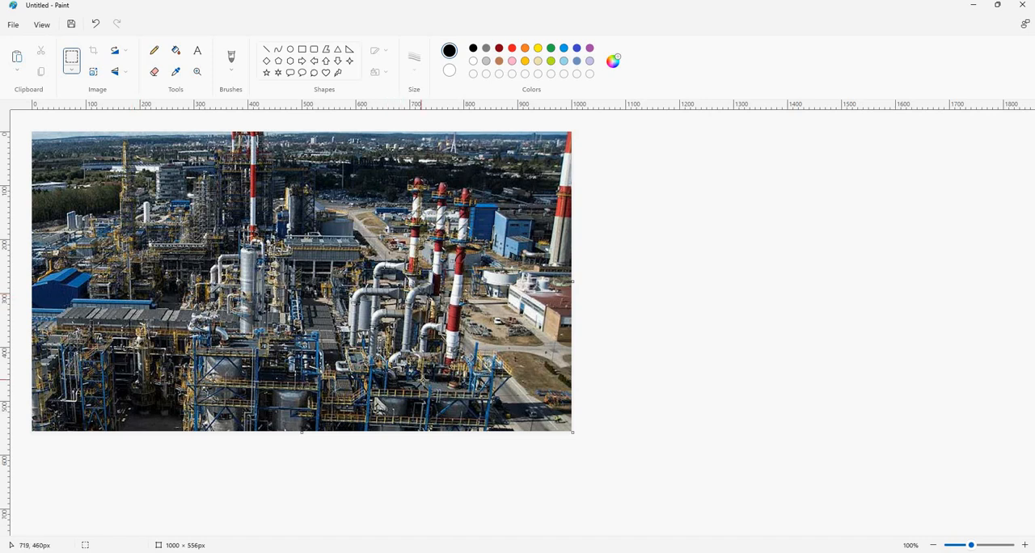
{"action": "left_click", "coordinate": [974, 8]}
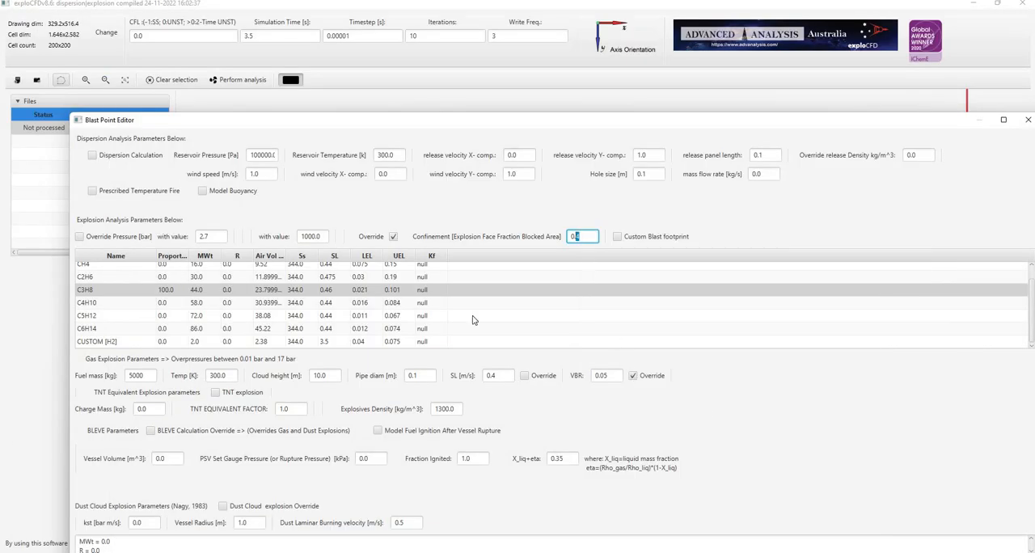
Set the gas explosion's VBR to 0.15 and close the parameter editor.
{"action": "left_click", "coordinate": [606, 375]}
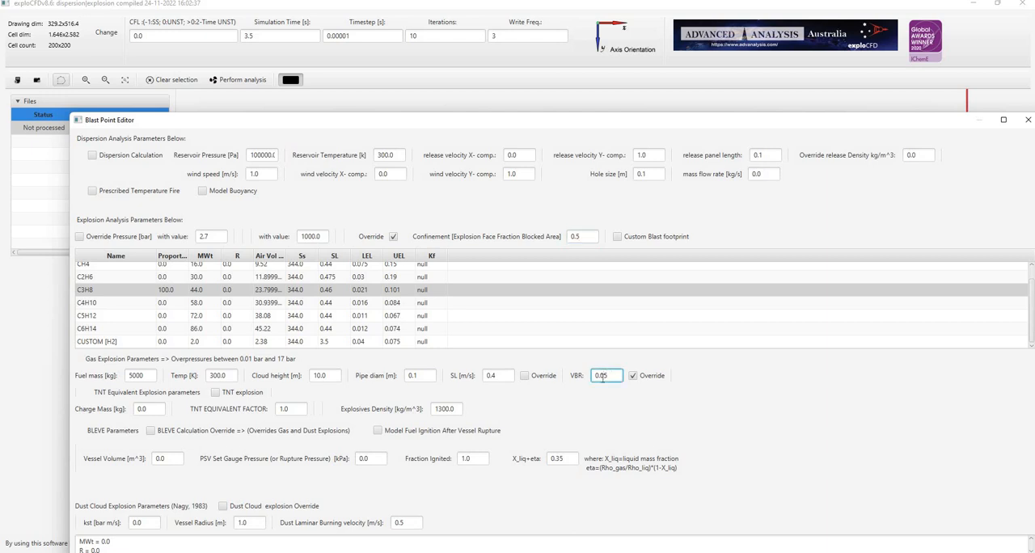
{"action": "left_click_drag", "start_coordinate": [600, 376], "coordinate": [637, 366]}
{"action": "type", "text": "15"}
{"action": "left_click_drag", "start_coordinate": [834, 121], "coordinate": [720, 120]}
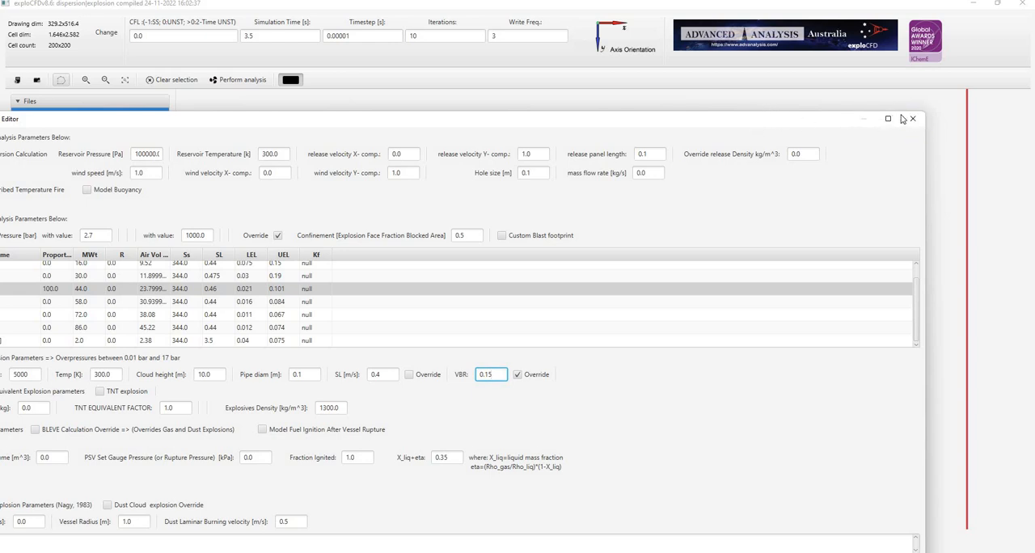
{"action": "left_click", "coordinate": [913, 119]}
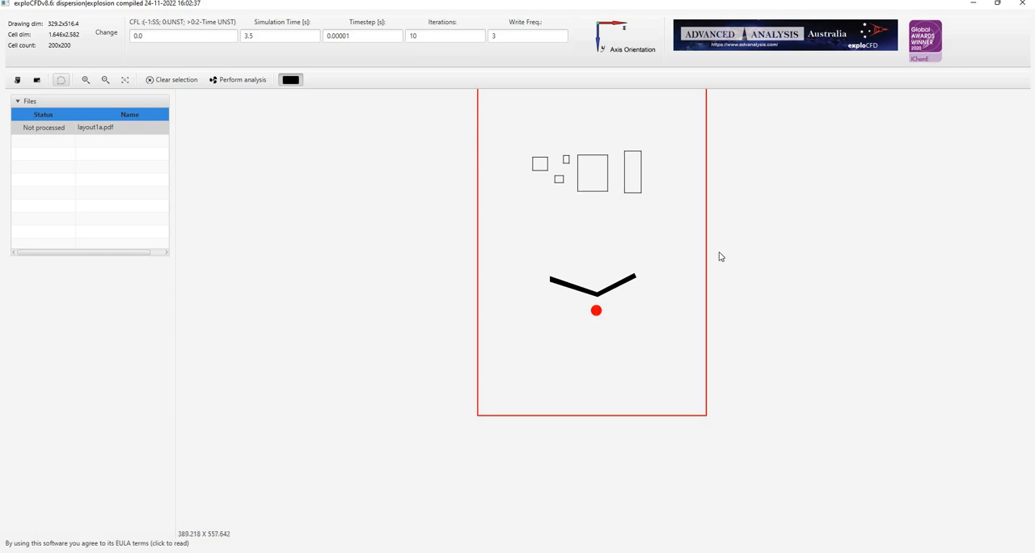
Start a custom cloud footprint for the analysis instance and draw it as a wide rectangle around the instance, below the V-shaped wall.
{"action": "scroll", "coordinate": [707, 239], "scroll_direction": "up", "scroll_amount": 2}
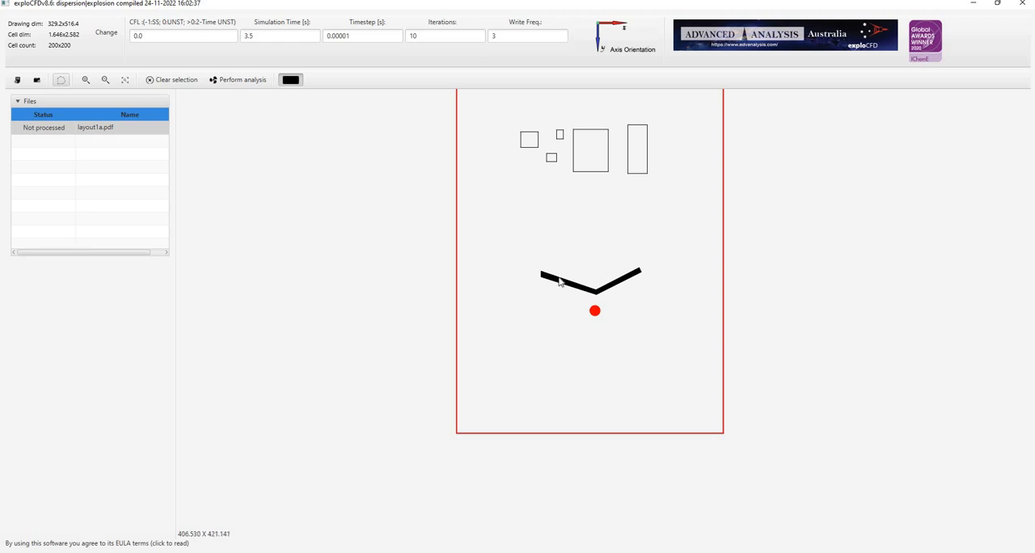
{"action": "left_click", "coordinate": [594, 313]}
{"action": "right_click", "coordinate": [594, 313]}
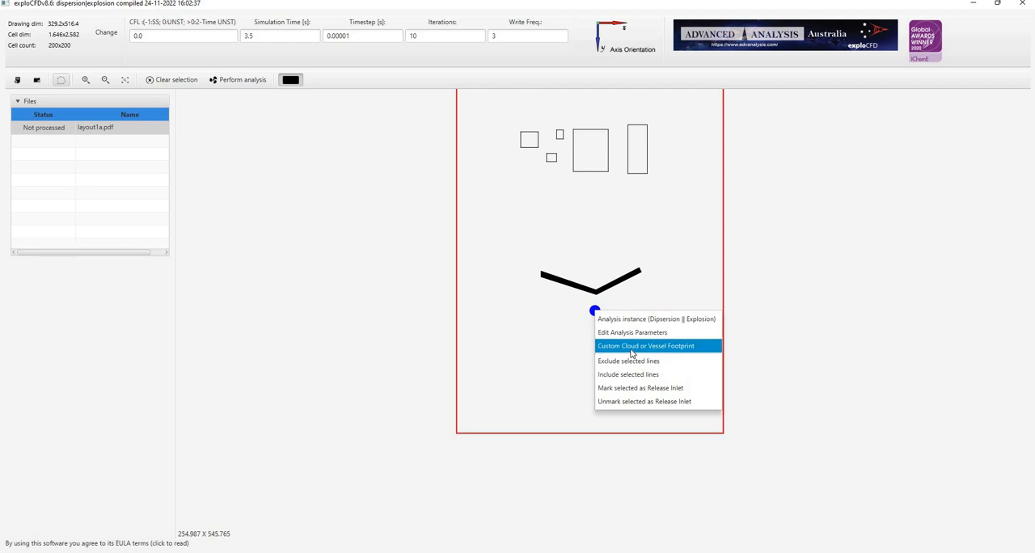
{"action": "left_click", "coordinate": [632, 353]}
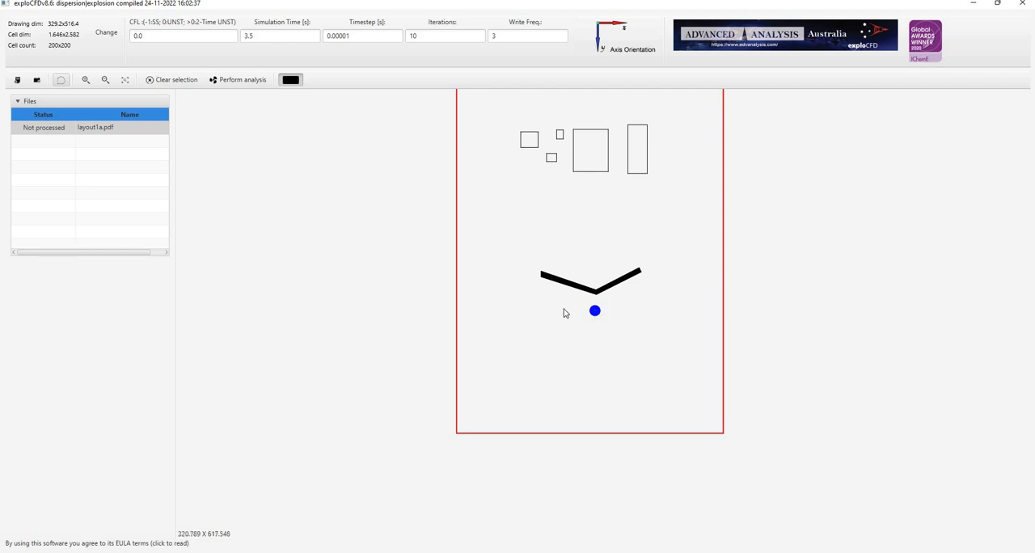
{"action": "left_click_drag", "start_coordinate": [560, 301], "coordinate": [632, 340]}
{"action": "left_click_drag", "start_coordinate": [632, 339], "coordinate": [632, 339]}
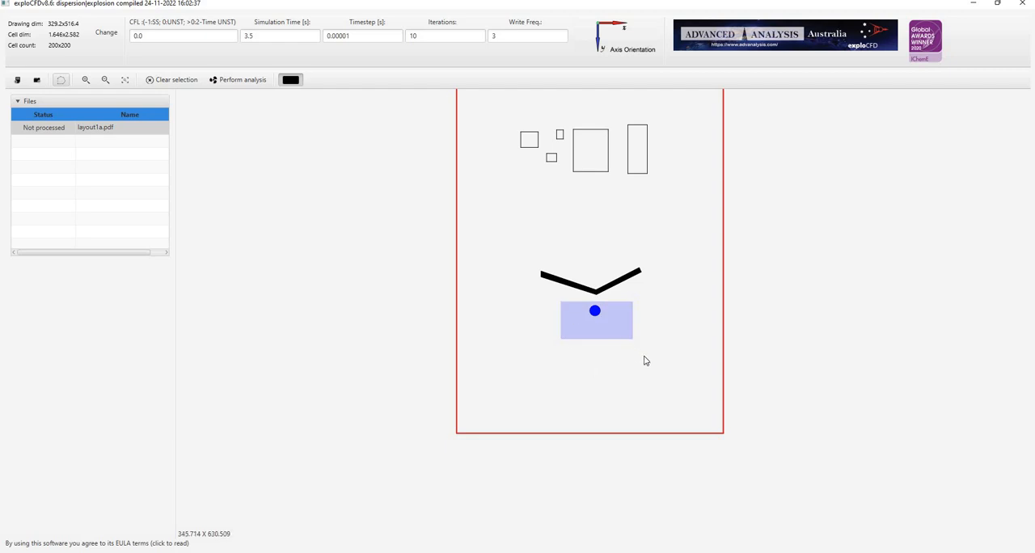
Extend the cloud footprint with a small block at its lower-left corner, and cut away parts of its edges to form an irregular outline.
{"action": "left_click_drag", "start_coordinate": [550, 330], "coordinate": [579, 362]}
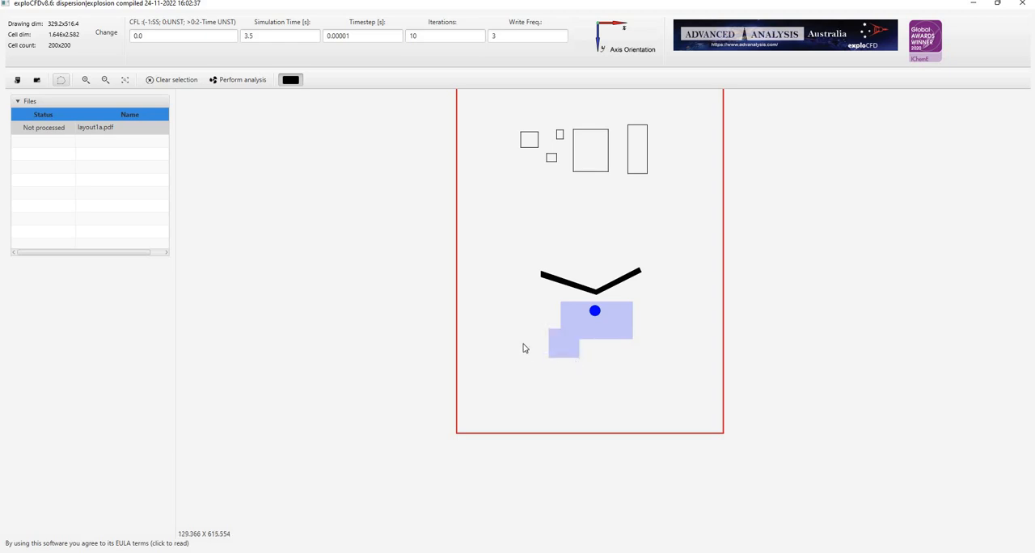
{"action": "left_click_drag", "start_coordinate": [520, 326], "coordinate": [583, 370]}
{"action": "mouse_move", "coordinate": [552, 299]}
{"action": "left_mouse_down"}
{"action": "mouse_move", "coordinate": [566, 313]}
{"action": "mouse_move", "coordinate": [646, 316]}
{"action": "mouse_move", "coordinate": [624, 335]}
{"action": "mouse_move", "coordinate": [635, 344]}
{"action": "mouse_move", "coordinate": [597, 343]}
{"action": "mouse_move", "coordinate": [622, 341]}
{"action": "left_mouse_up"}
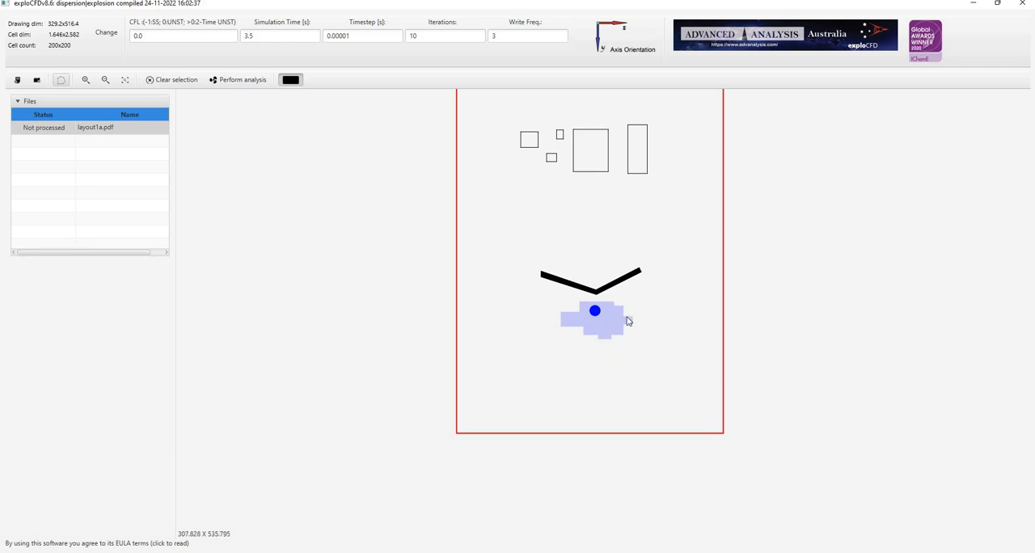
{"action": "left_click_drag", "start_coordinate": [556, 310], "coordinate": [563, 322]}
Set the simulation timestep to 0.001 s.
{"action": "left_click", "coordinate": [343, 35]}
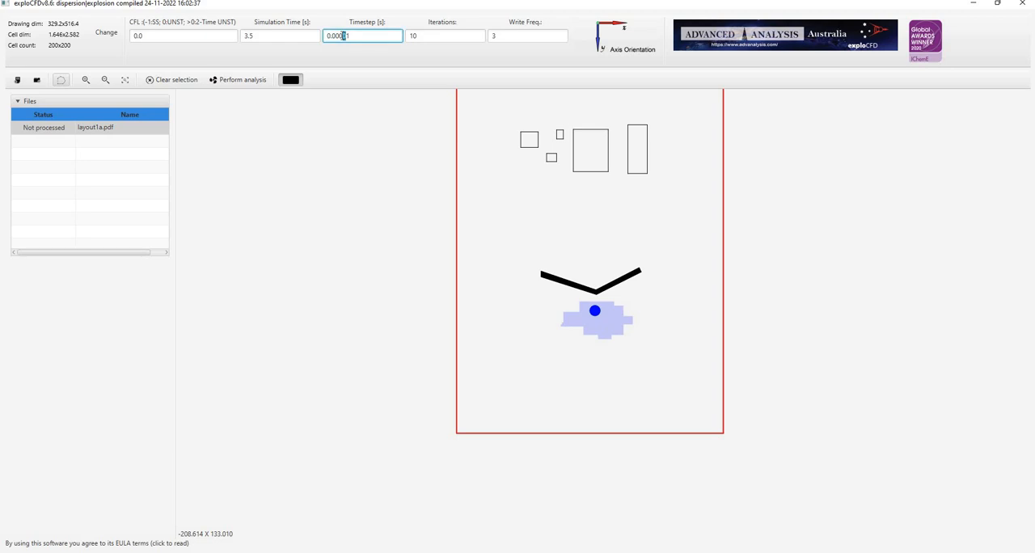
{"action": "left_click_drag", "start_coordinate": [342, 35], "coordinate": [340, 38]}
{"action": "left_click", "coordinate": [56, 249]}
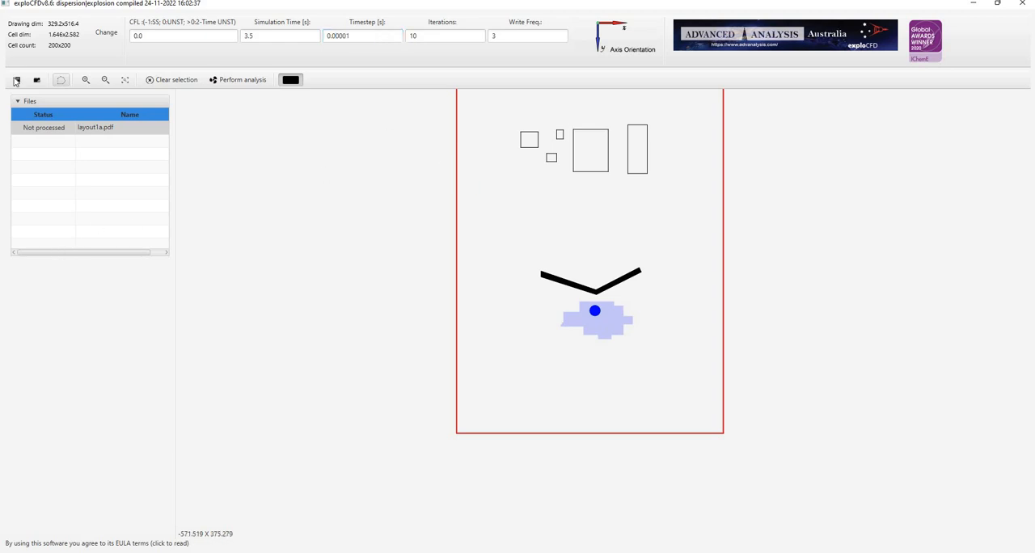
{"action": "left_click", "coordinate": [342, 35]}
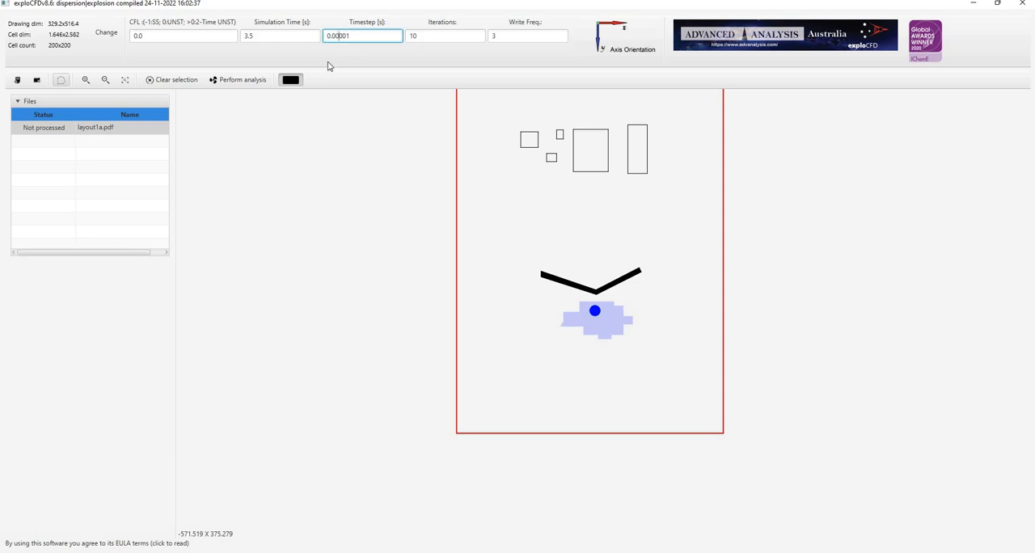
{"action": "left_click", "coordinate": [232, 96]}
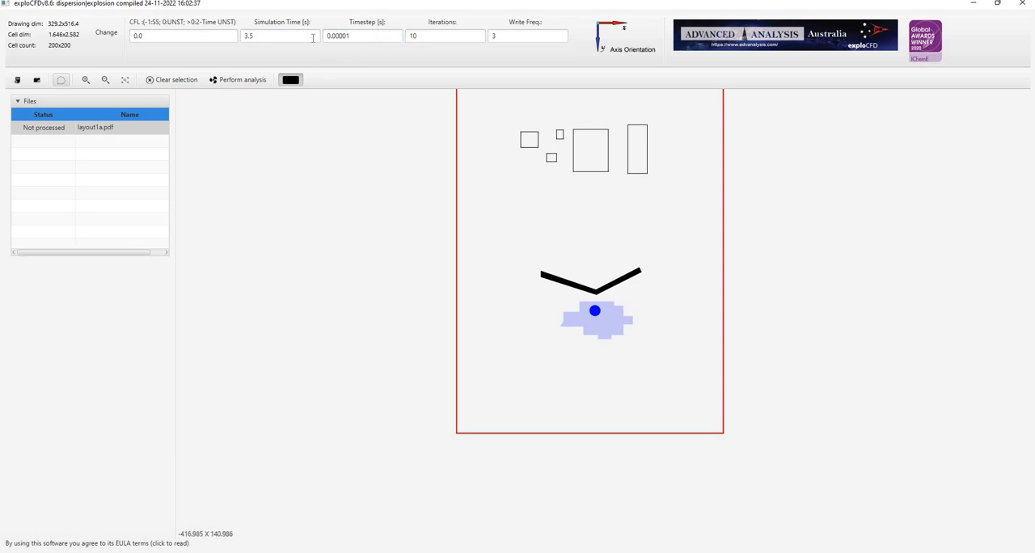
{"action": "left_click", "coordinate": [339, 36]}
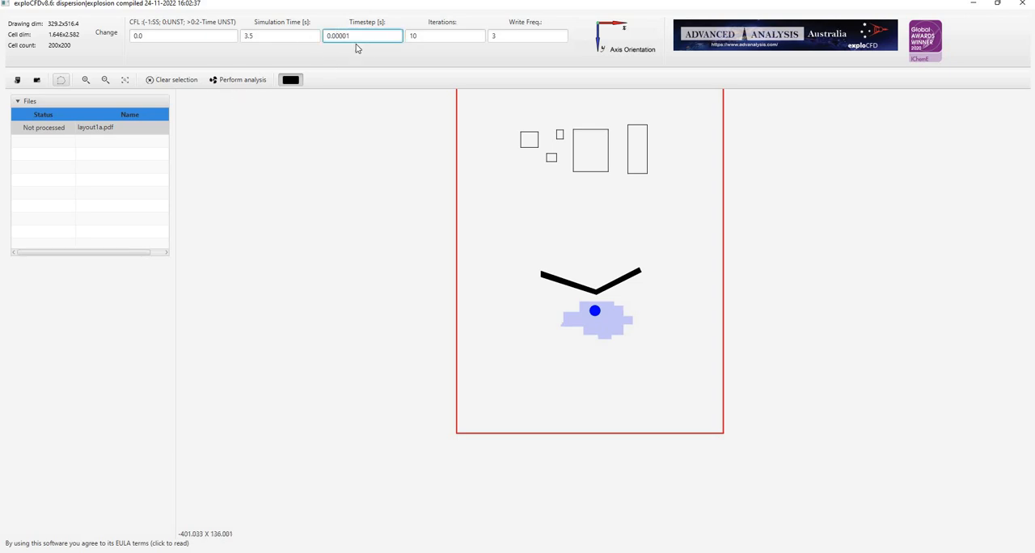
{"action": "key", "text": "BackSpace"}
{"action": "key", "text": "BackSpace"}
{"action": "key", "text": "BackSpace"}
{"action": "type", "text": "1"}
Set the number of solver iterations to 1500.
{"action": "double_click", "coordinate": [418, 40]}
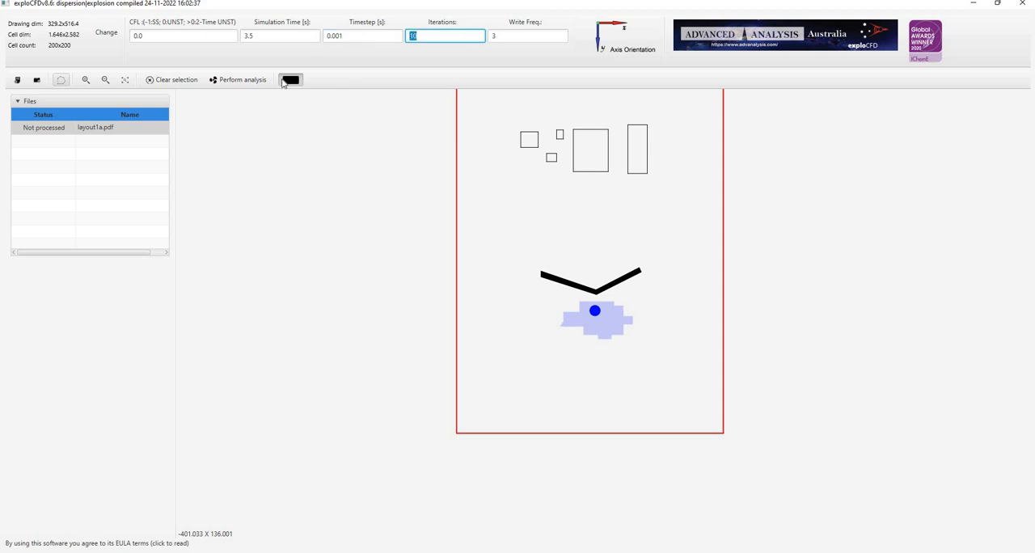
{"action": "left_click", "coordinate": [228, 100]}
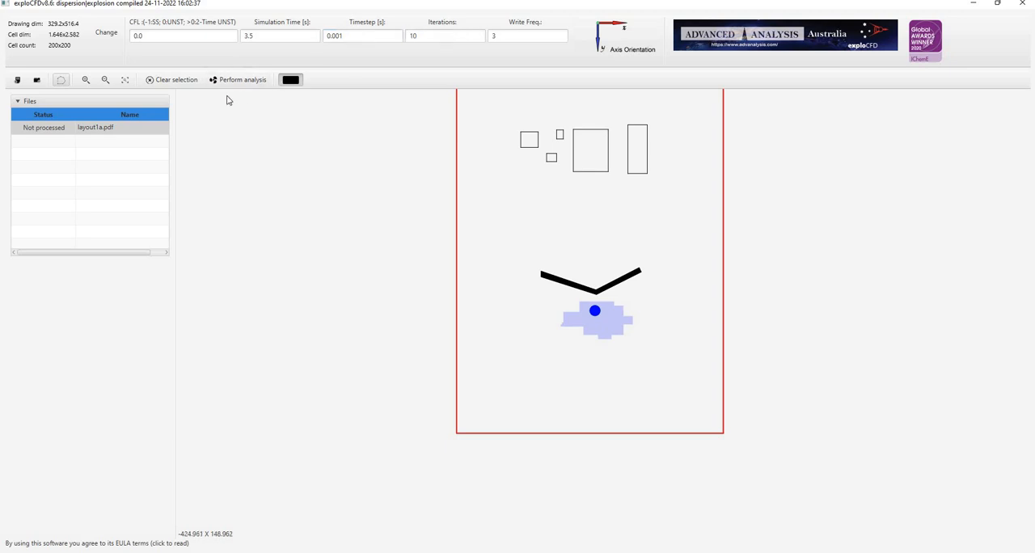
{"action": "double_click", "coordinate": [410, 39]}
{"action": "left_click", "coordinate": [1, 186]}
{"action": "left_click", "coordinate": [412, 40]}
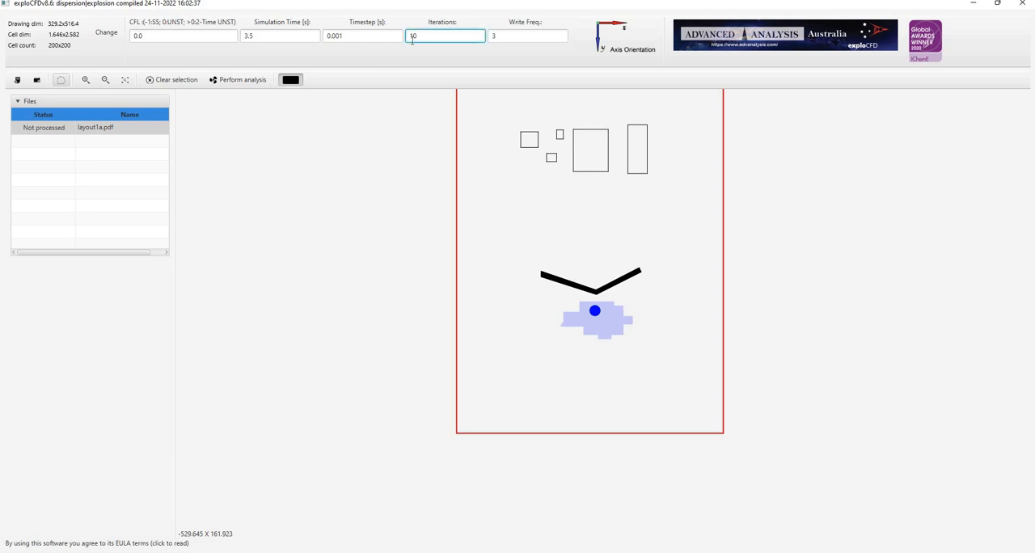
{"action": "double_click", "coordinate": [411, 40]}
{"action": "type", "text": "1500"}
Set the result write frequency to 50.
{"action": "left_click", "coordinate": [524, 38]}
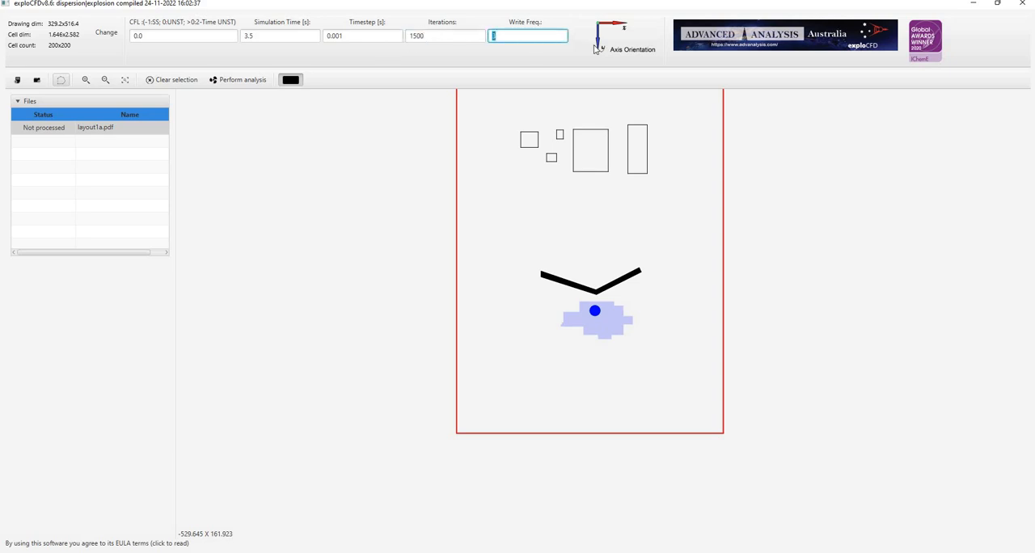
{"action": "left_click", "coordinate": [335, 134]}
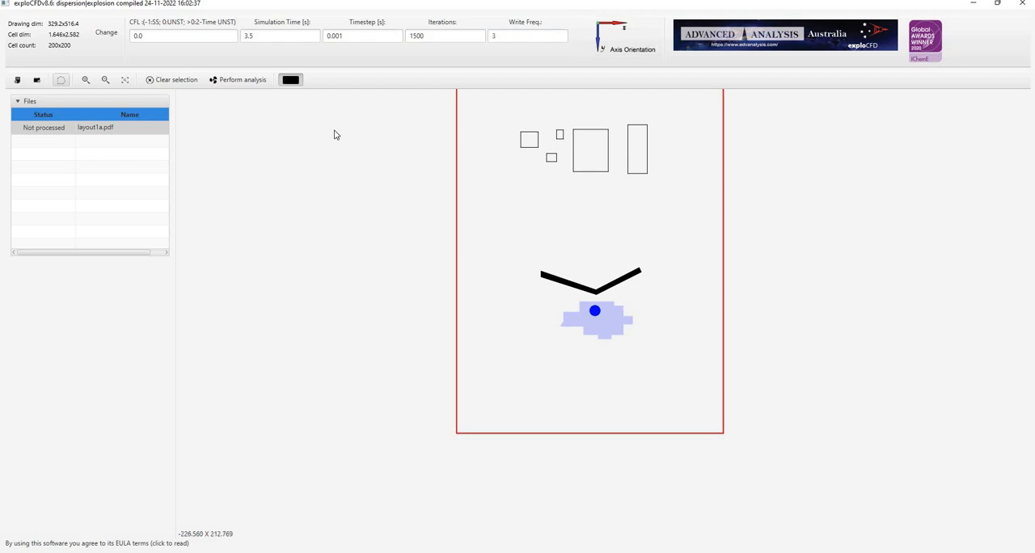
{"action": "left_click", "coordinate": [494, 37]}
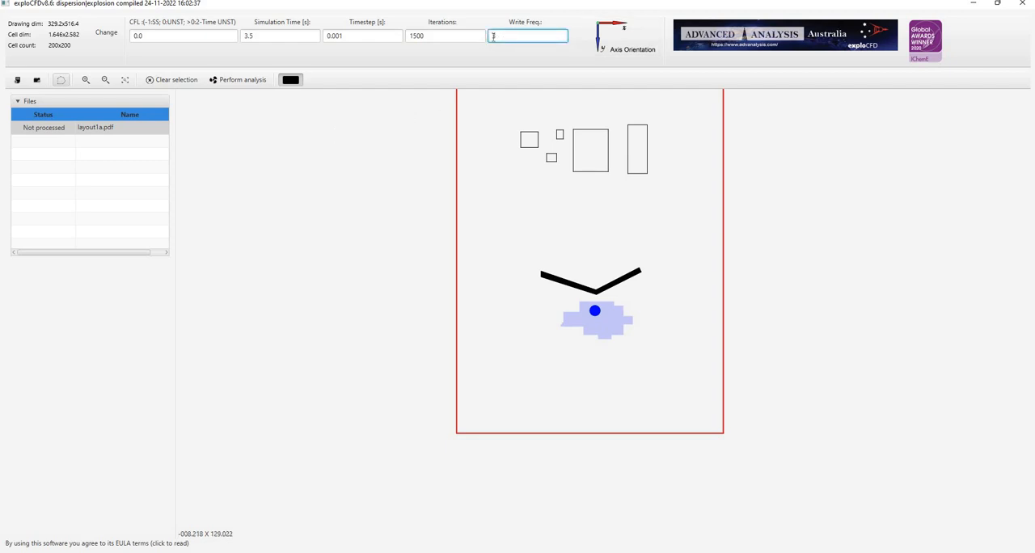
{"action": "key", "text": "BackSpace"}
{"action": "type", "text": "50"}
{"action": "left_click", "coordinate": [455, 101]}
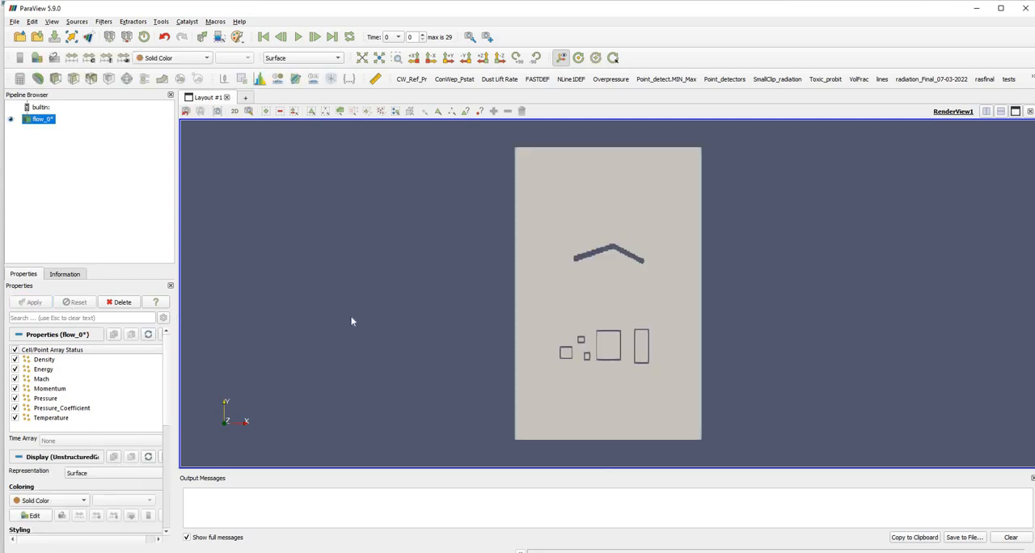
In ParaView, colour the flow results by Pressure and play the animation through its time steps.
{"action": "left_click", "coordinate": [174, 59]}
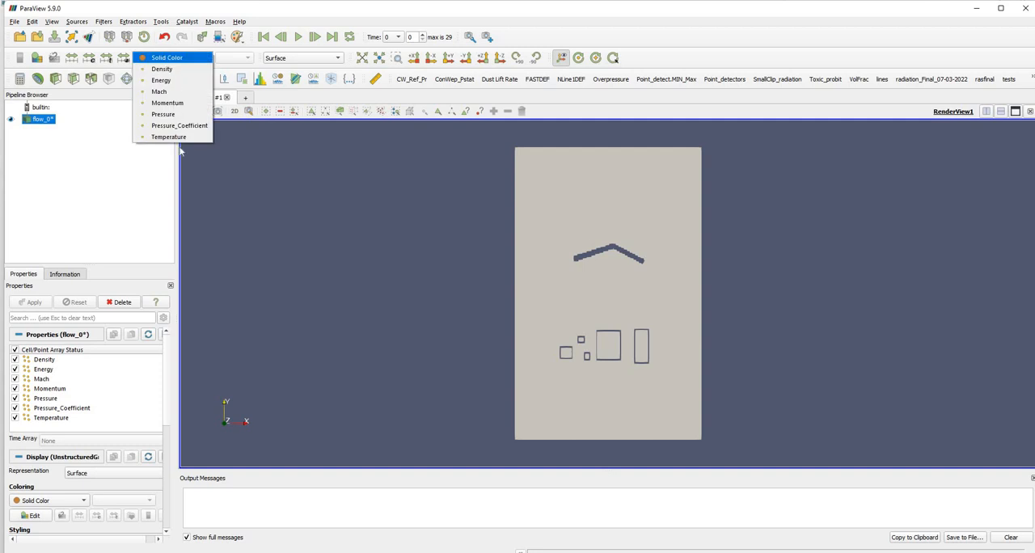
{"action": "left_click", "coordinate": [172, 115]}
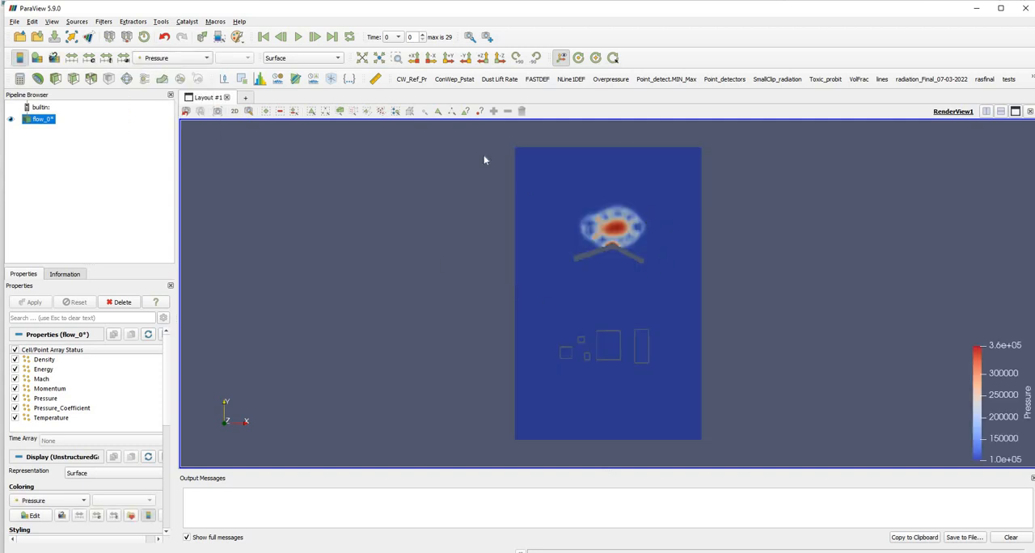
{"action": "left_click", "coordinate": [298, 37]}
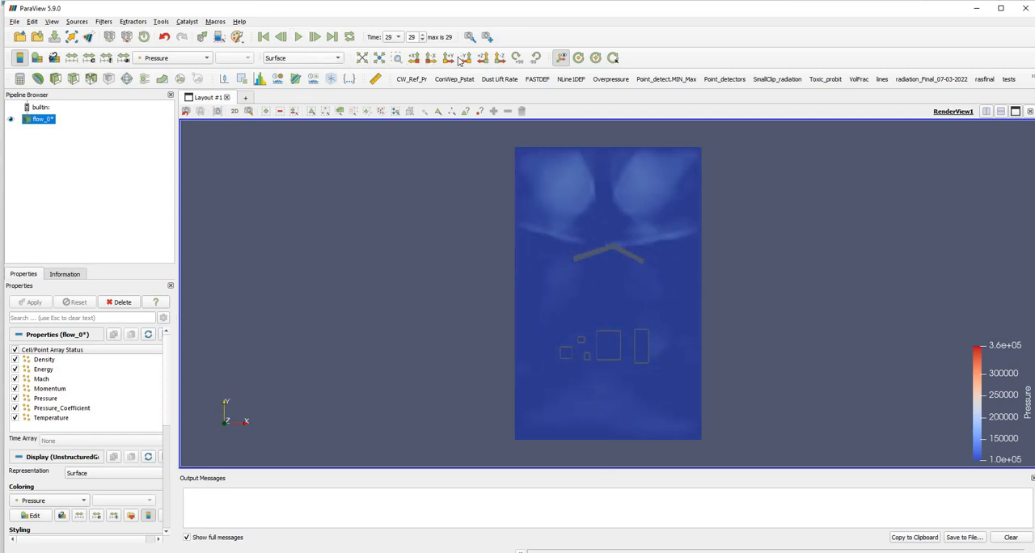
Reorient the pressure plot to the +Z view and rotate it 180° clockwise to match the layout drawing.
{"action": "left_click", "coordinate": [483, 57]}
{"action": "left_click", "coordinate": [516, 59]}
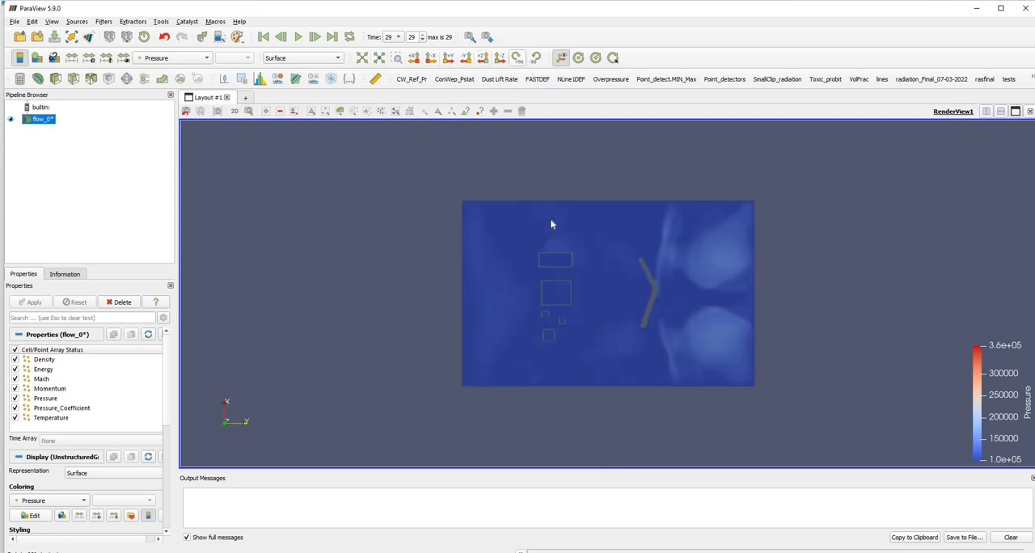
{"action": "left_click", "coordinate": [517, 59]}
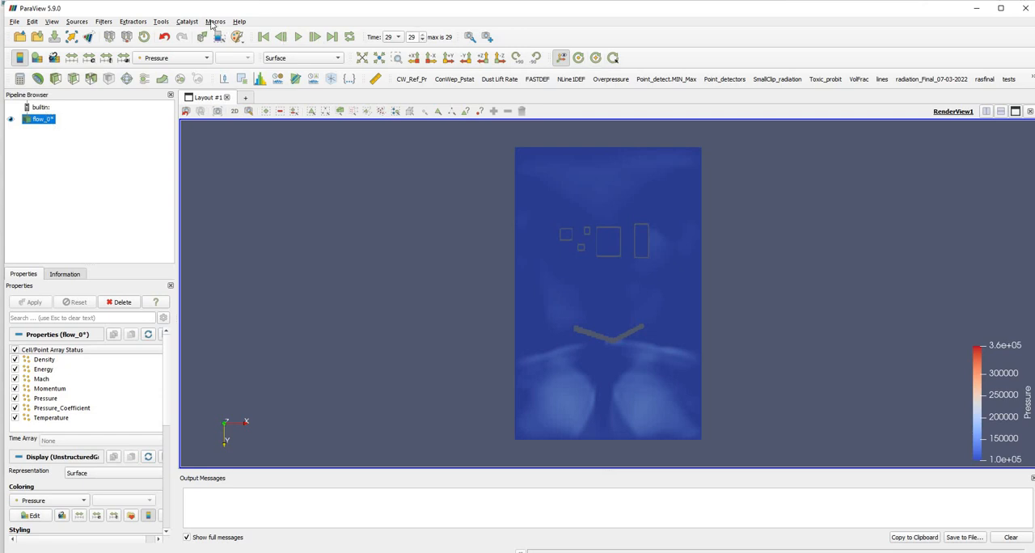
Look through the Python scripts in the Macros folder that can be imported as macros, and cancel the import.
{"action": "left_click", "coordinate": [610, 80]}
{"action": "left_click", "coordinate": [216, 22]}
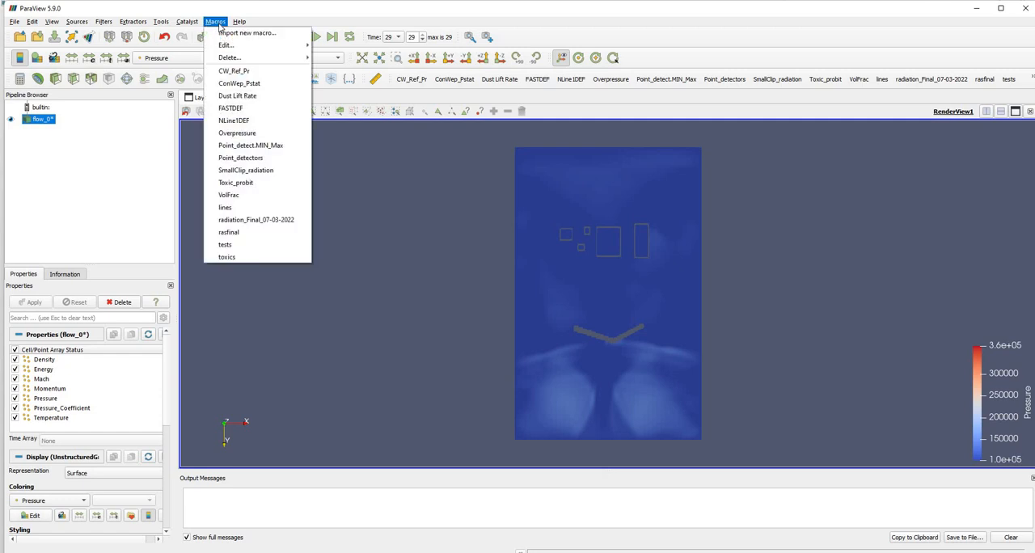
{"action": "left_click", "coordinate": [224, 34]}
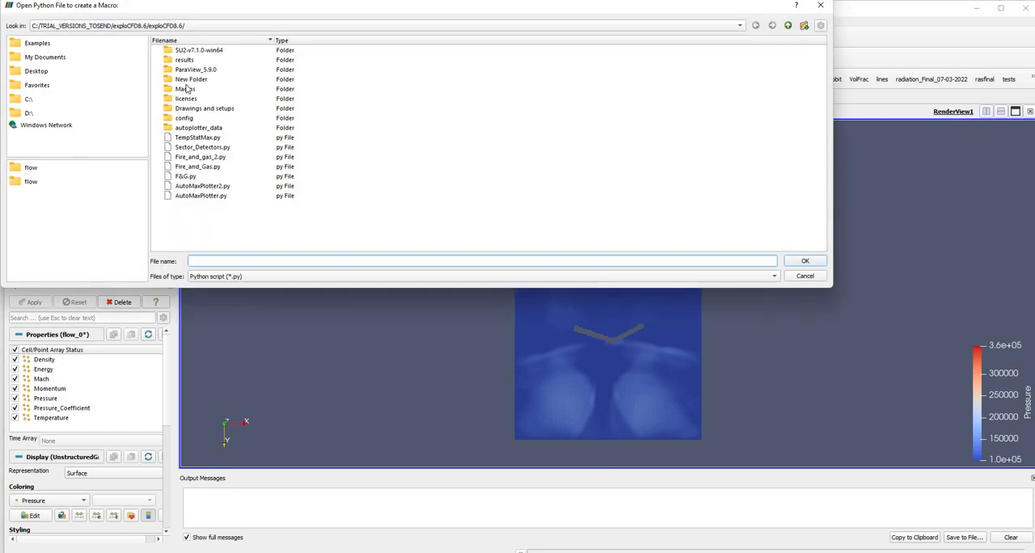
{"action": "double_click", "coordinate": [185, 89]}
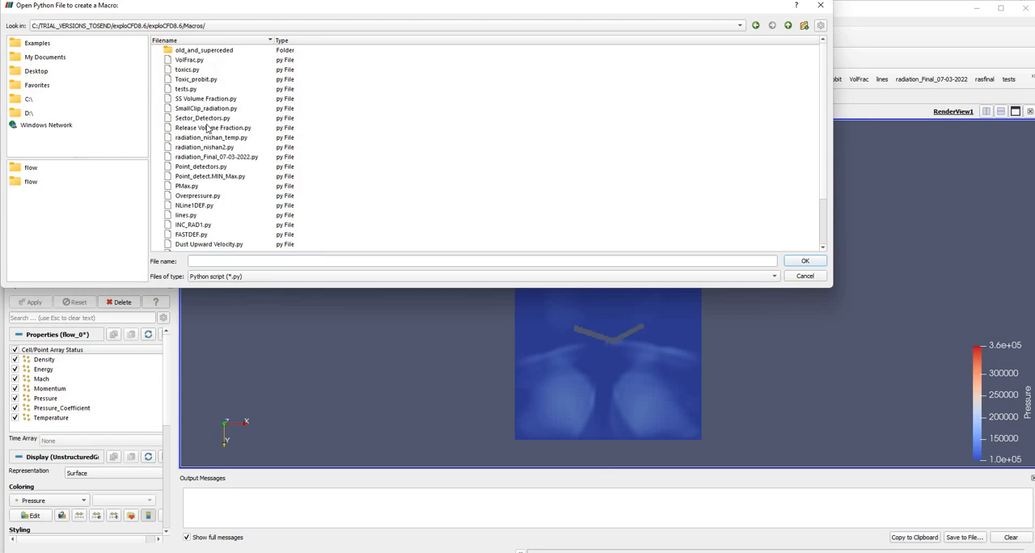
{"action": "scroll", "coordinate": [198, 141], "scroll_direction": "down", "scroll_amount": 3}
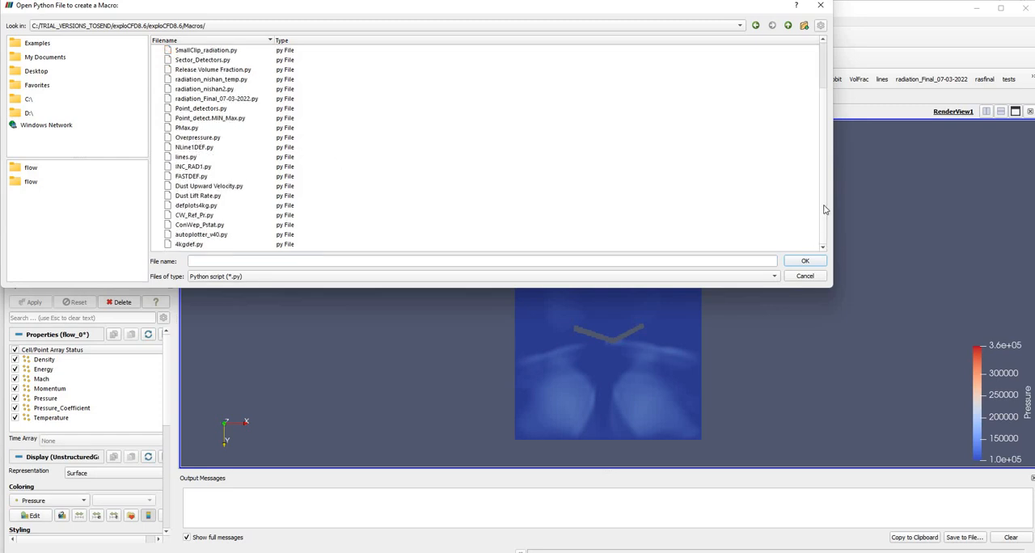
{"action": "left_click", "coordinate": [823, 8]}
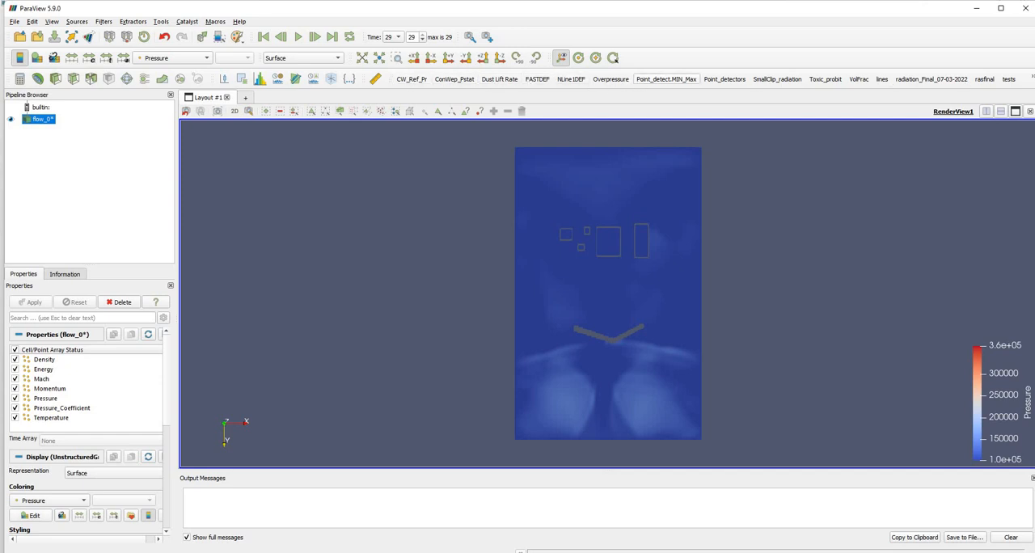
Run the Overpressure macro on the flow results, inspect the plot and delete the calculator it adds.
{"action": "left_click", "coordinate": [622, 84]}
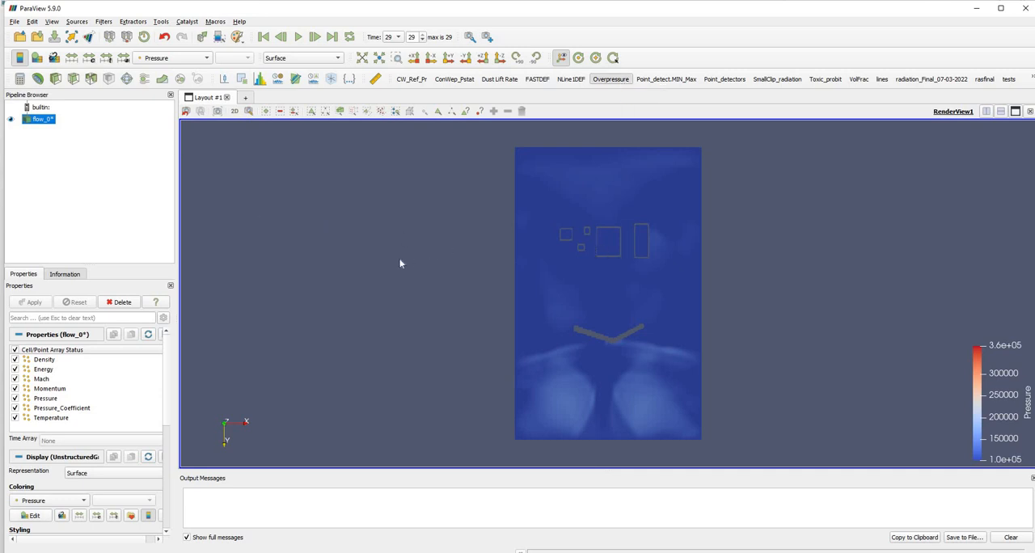
{"action": "scroll", "coordinate": [695, 331], "scroll_direction": "down", "scroll_amount": 15}
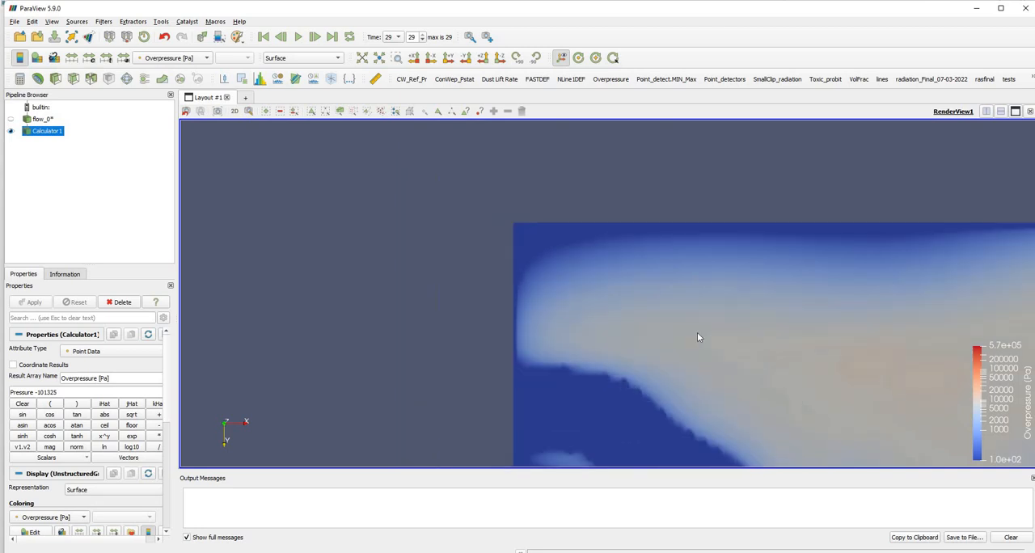
{"action": "middle_click_drag", "start_coordinate": [660, 289], "coordinate": [629, 188]}
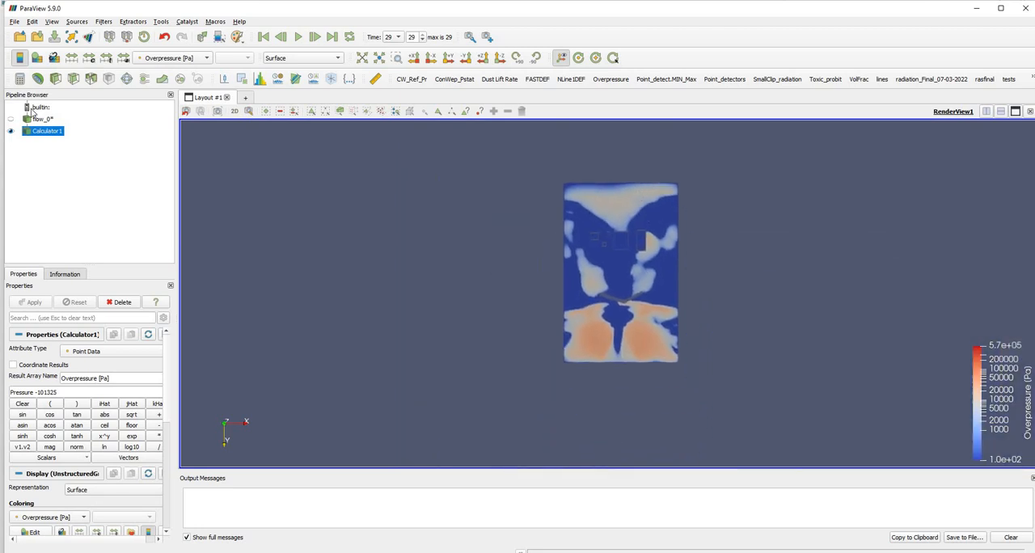
{"action": "right_click", "coordinate": [46, 130]}
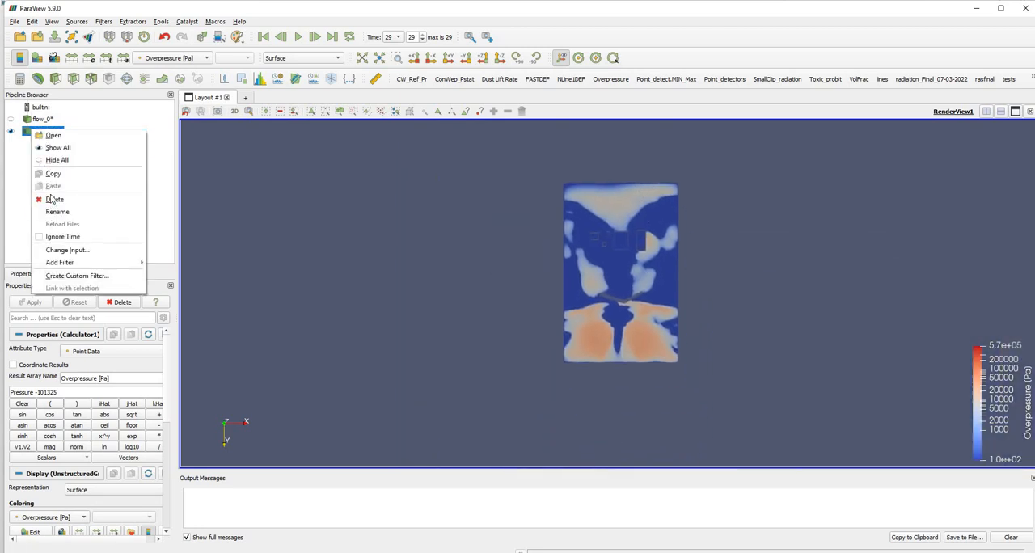
{"action": "left_click", "coordinate": [50, 199]}
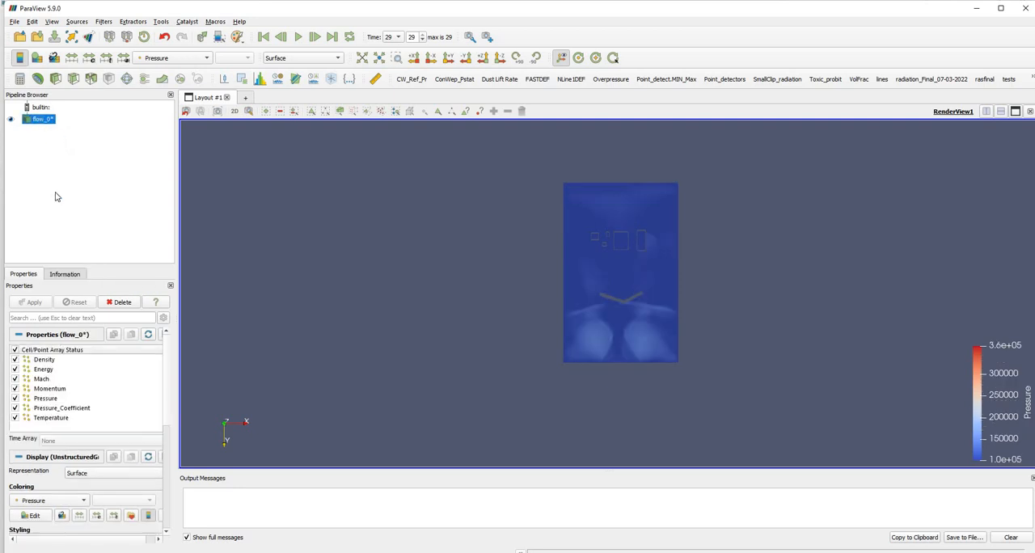
Add a Calculator filter to the flow results and name its result array Overpressure [Pa].
{"action": "right_click", "coordinate": [45, 119]}
{"action": "mouse_move", "coordinate": [74, 252]}
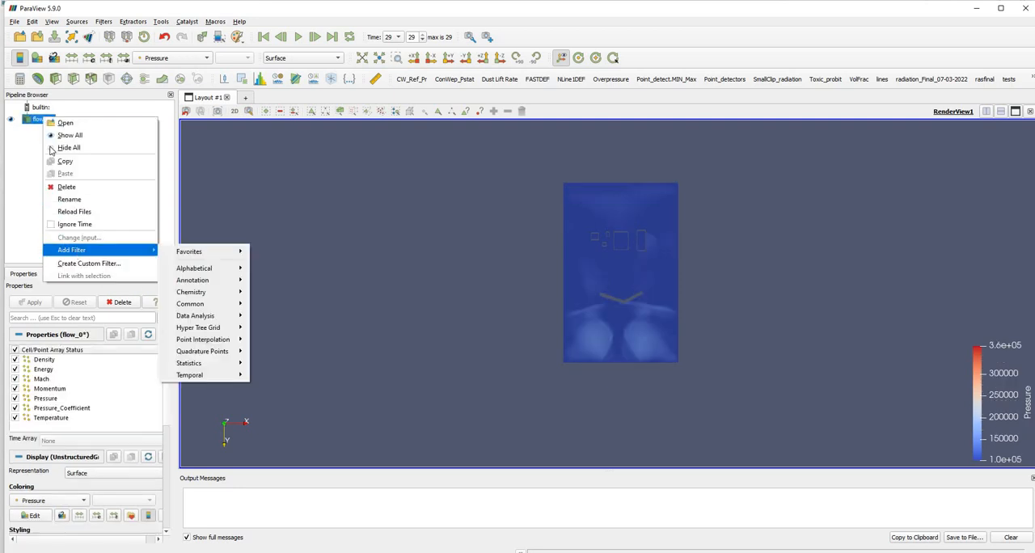
{"action": "left_click", "coordinate": [38, 123]}
{"action": "right_click", "coordinate": [38, 121]}
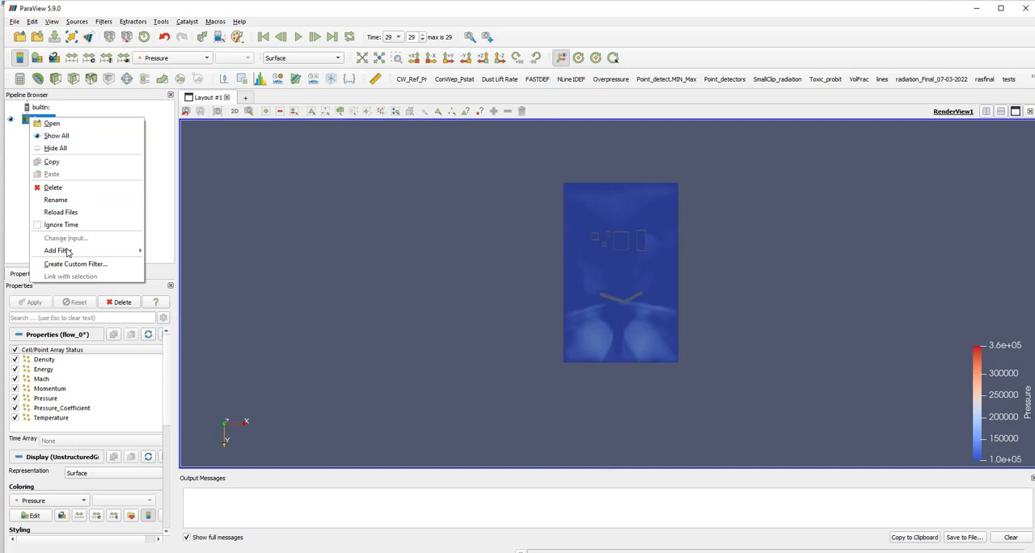
{"action": "mouse_move", "coordinate": [73, 251]}
{"action": "mouse_move", "coordinate": [189, 271]}
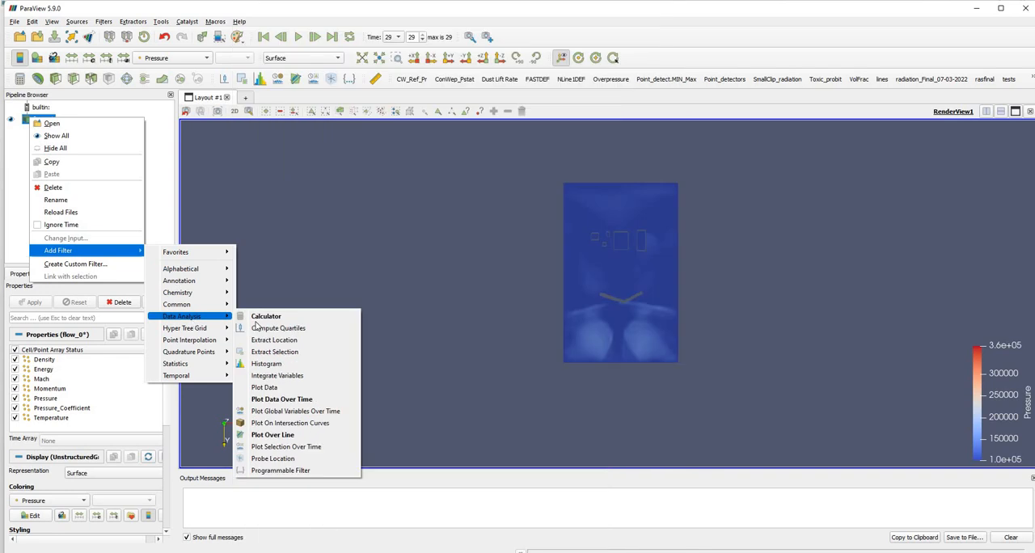
{"action": "left_click", "coordinate": [266, 316]}
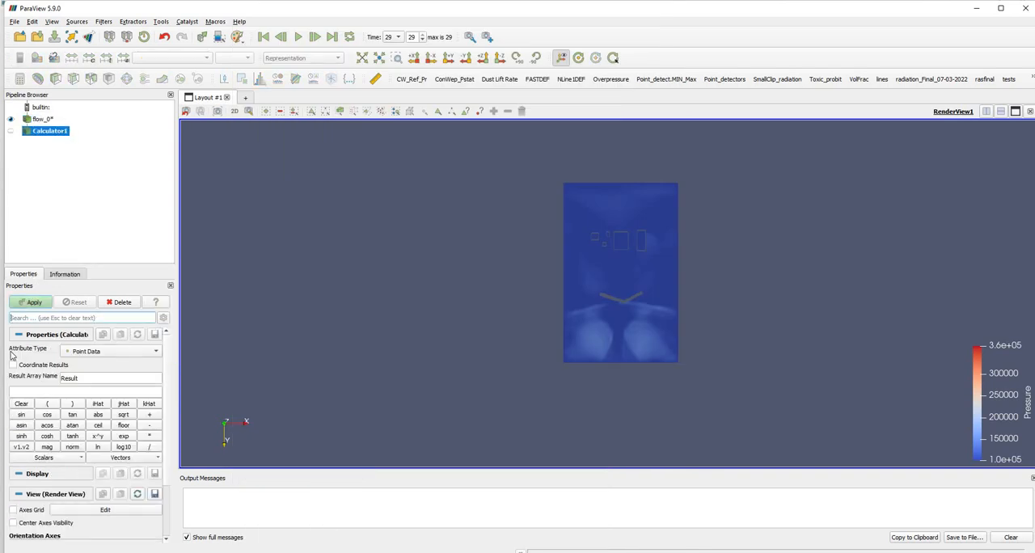
{"action": "double_click", "coordinate": [105, 379]}
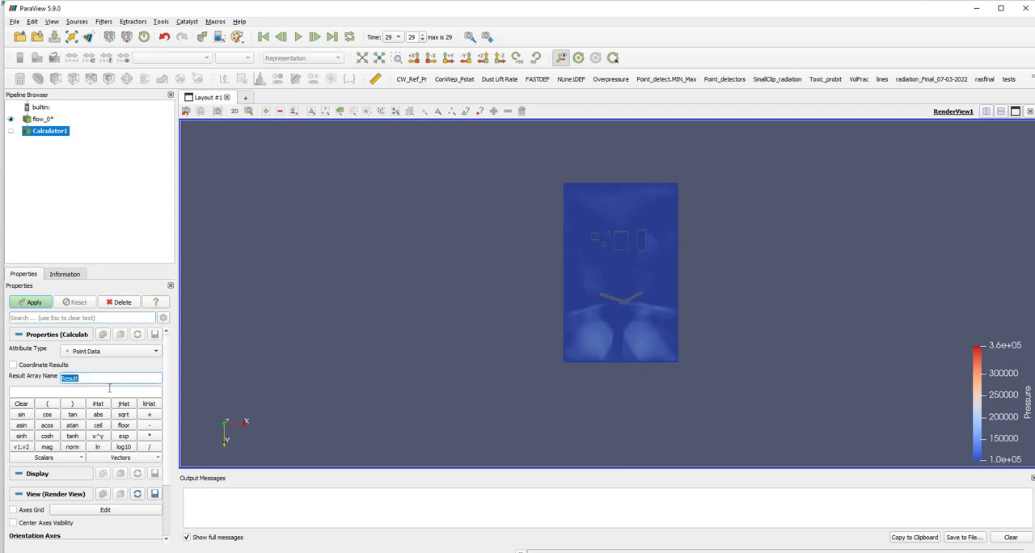
{"action": "type", "text": "Overpressure [Pa"}
Enter the calculator expression Pressure - 101325 and apply the filter.
{"action": "left_click", "coordinate": [81, 392]}
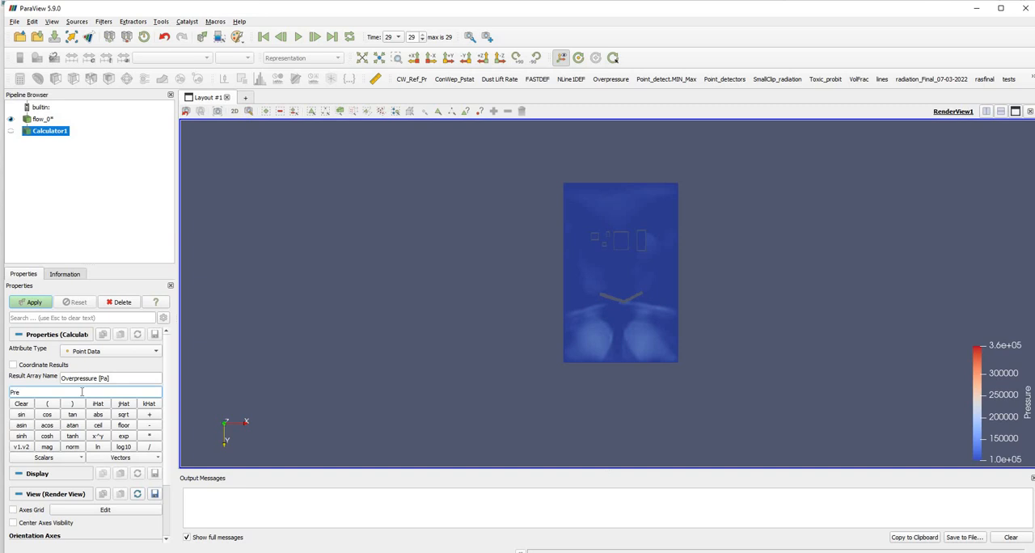
{"action": "type", "text": "Pressure"}
{"action": "left_click", "coordinate": [70, 457]}
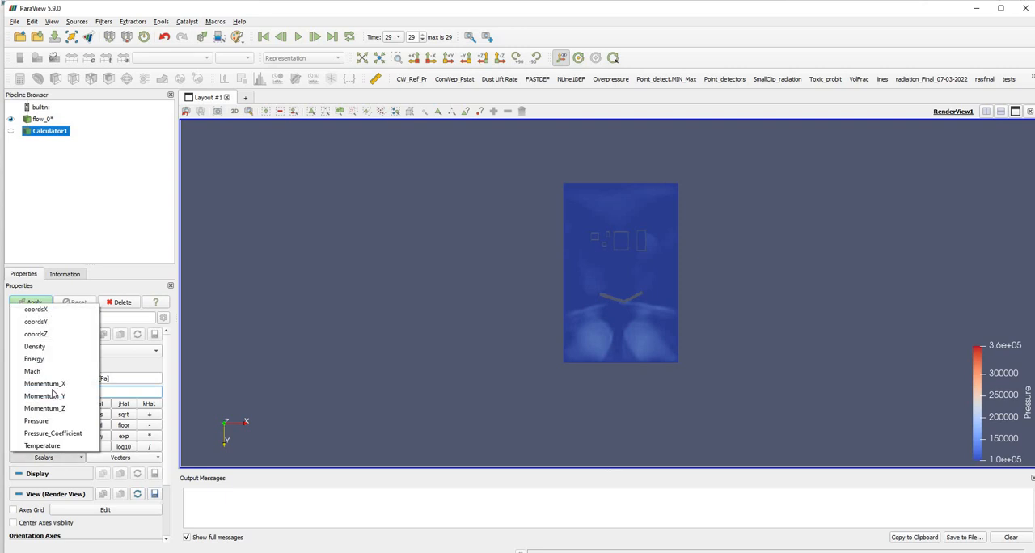
{"action": "left_click", "coordinate": [149, 392]}
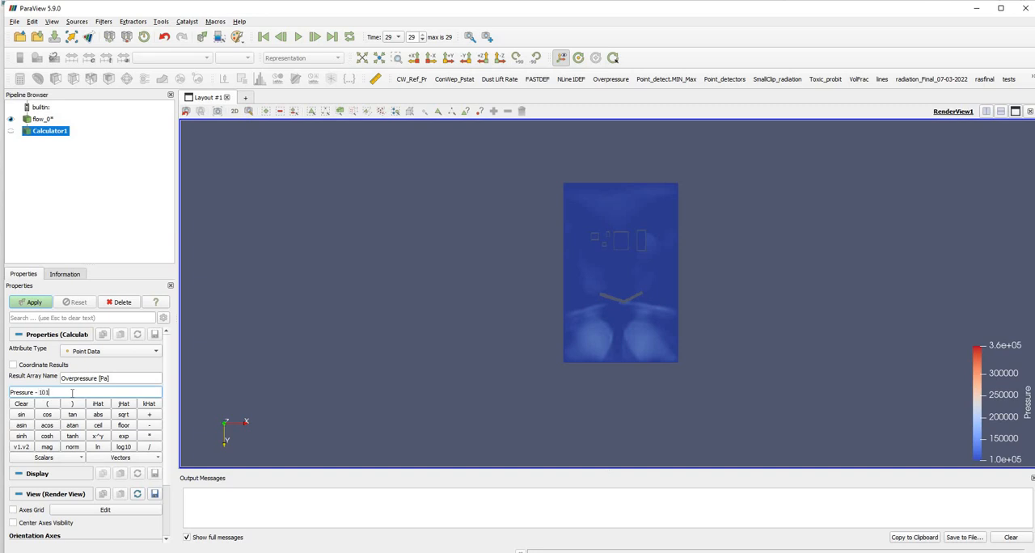
{"action": "type", "text": "- 101325"}
{"action": "left_click", "coordinate": [32, 305]}
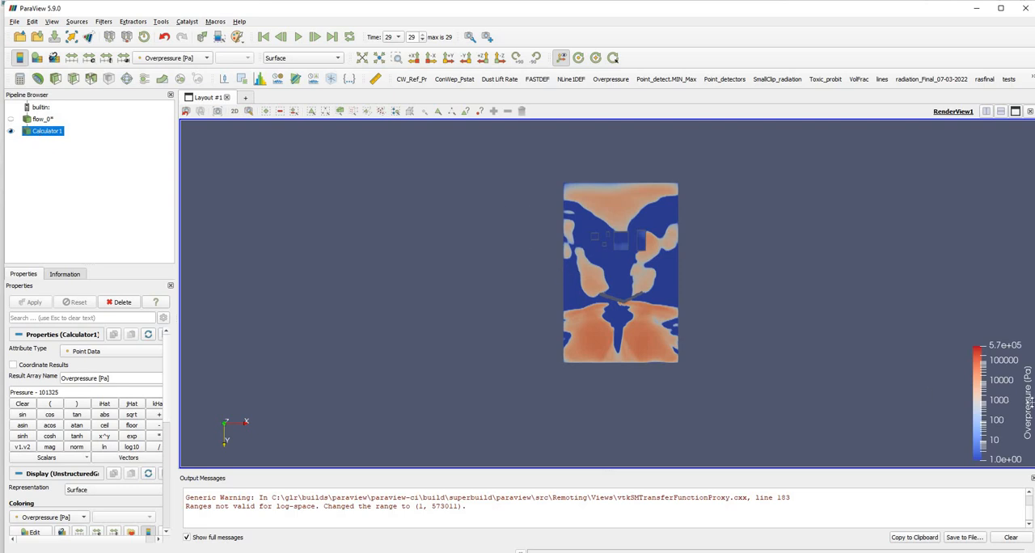
Rescale the overpressure colours to the data range and apply the Rainbow Desaturated colour preset.
{"action": "left_click", "coordinate": [74, 61]}
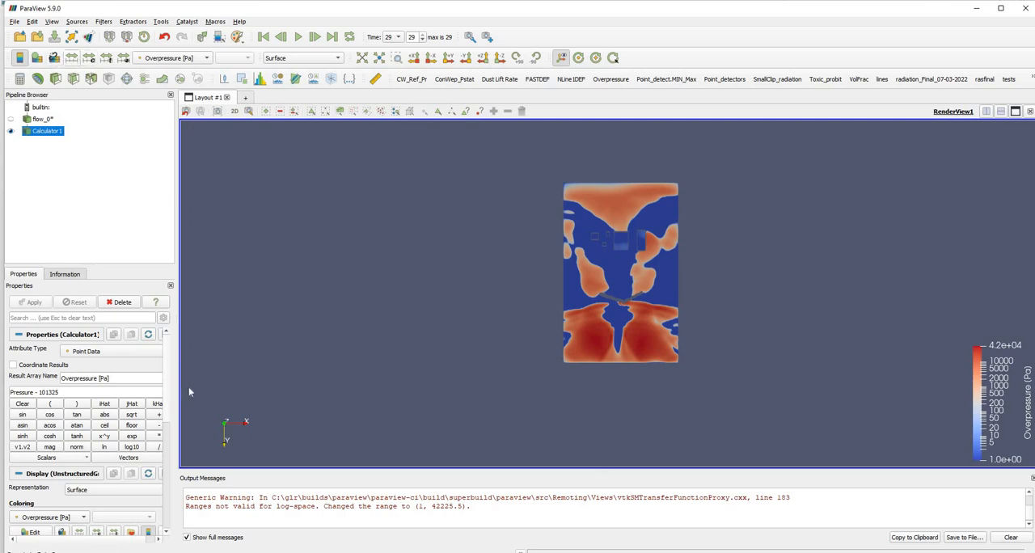
{"action": "scroll", "coordinate": [189, 390], "scroll_direction": "down", "scroll_amount": 2}
{"action": "scroll", "coordinate": [138, 448], "scroll_direction": "down", "scroll_amount": 4}
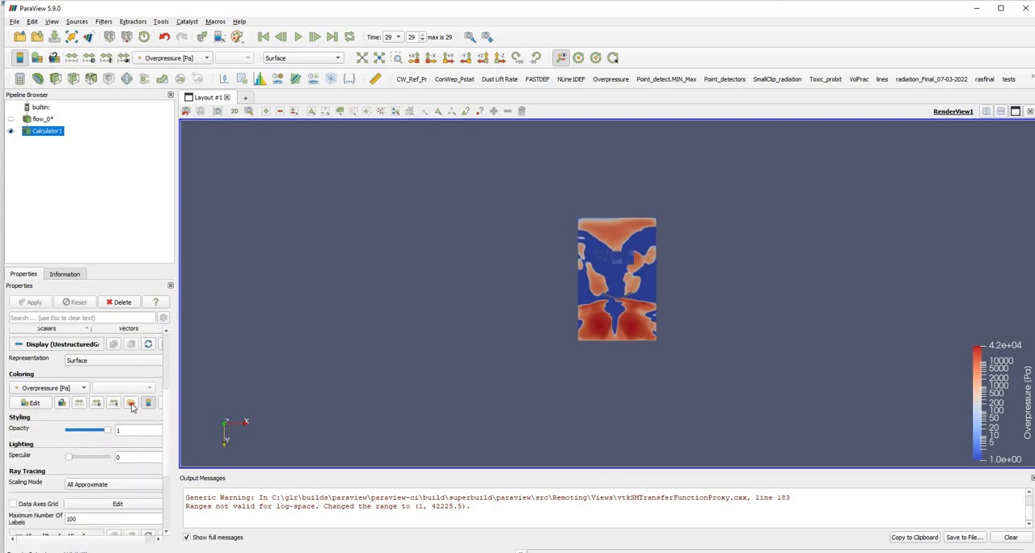
{"action": "left_click", "coordinate": [130, 403]}
{"action": "left_click", "coordinate": [396, 328]}
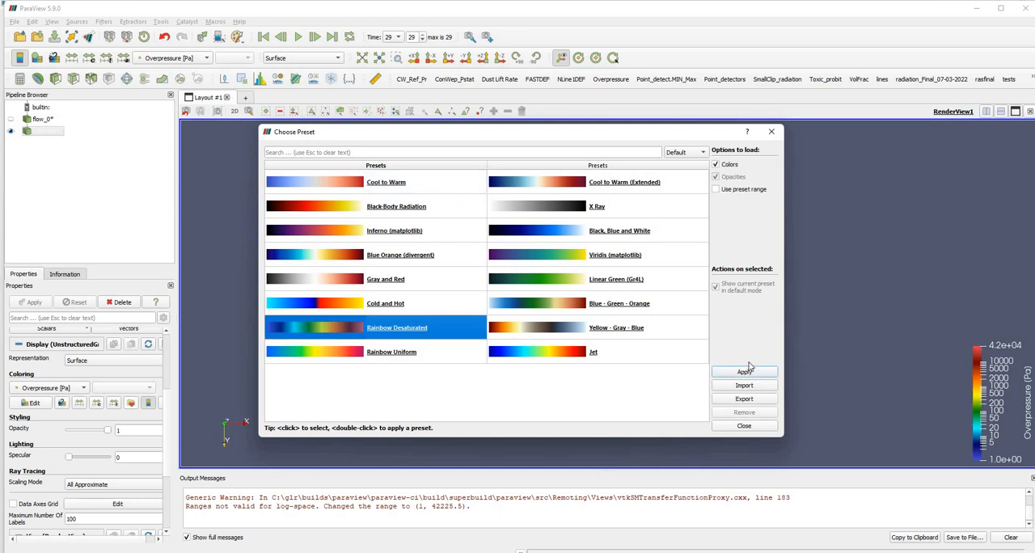
{"action": "left_click", "coordinate": [743, 372]}
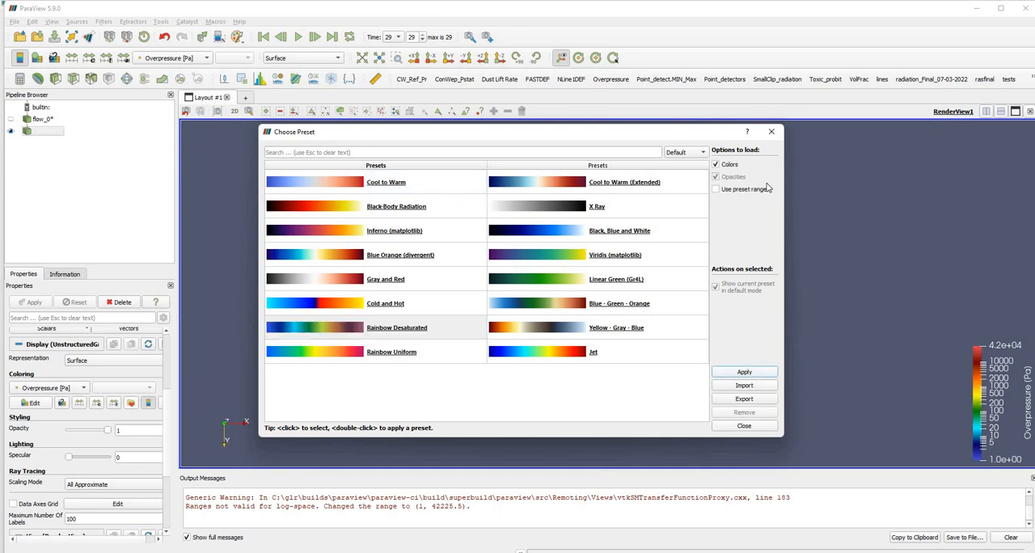
Move the overpressure colour legend closer to the plot and return the results to the first time step.
{"action": "left_click", "coordinate": [770, 131]}
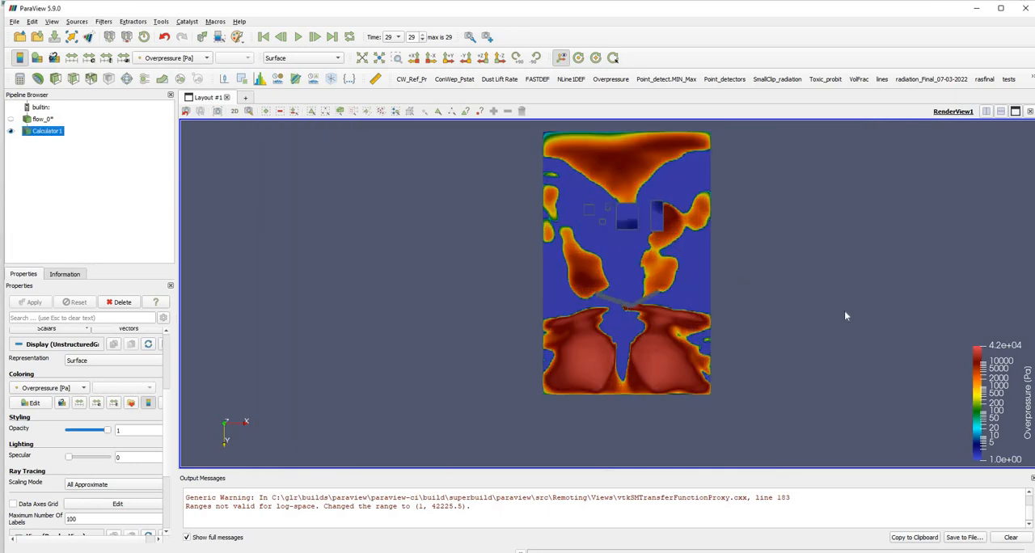
{"action": "scroll", "coordinate": [844, 311], "scroll_direction": "down", "scroll_amount": 3}
{"action": "left_click_drag", "start_coordinate": [764, 234], "coordinate": [707, 287]}
{"action": "scroll", "coordinate": [556, 344], "scroll_direction": "up", "scroll_amount": 3}
{"action": "scroll", "coordinate": [557, 343], "scroll_direction": "down", "scroll_amount": 3}
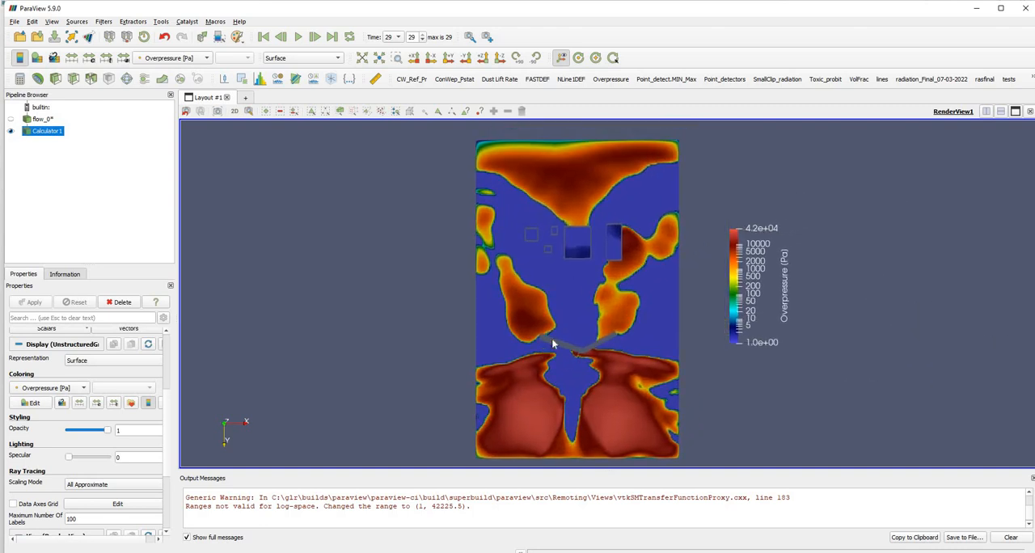
{"action": "left_click", "coordinate": [262, 36]}
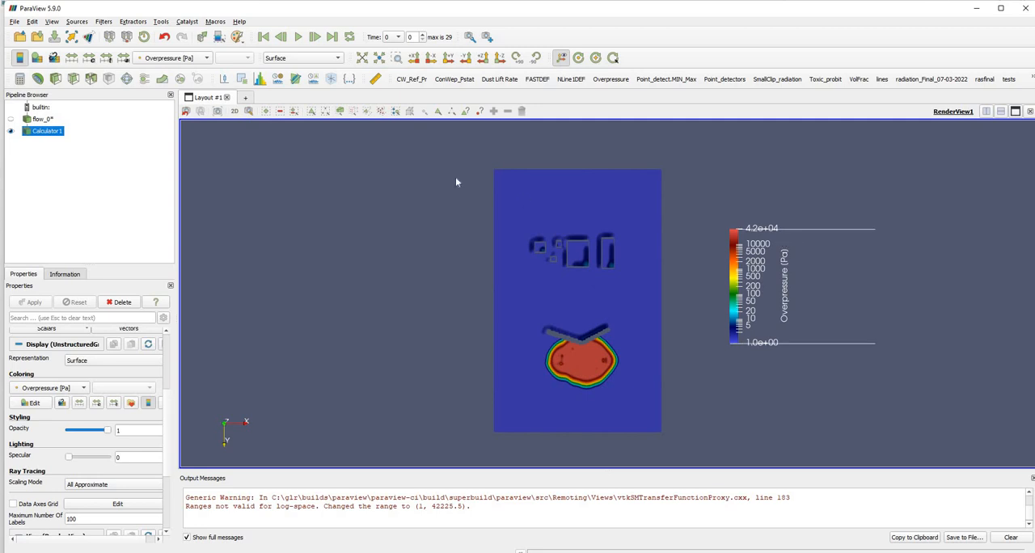
Rescale the overpressure colours to the current data range with log scale mapping switched off, and re-enable log scale mapping.
{"action": "left_click", "coordinate": [33, 402]}
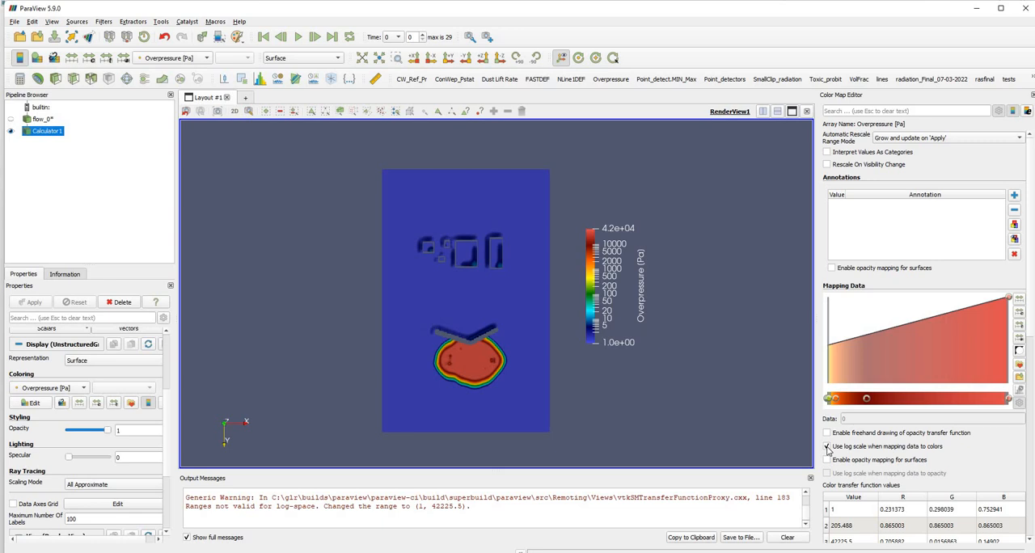
{"action": "left_click", "coordinate": [827, 447]}
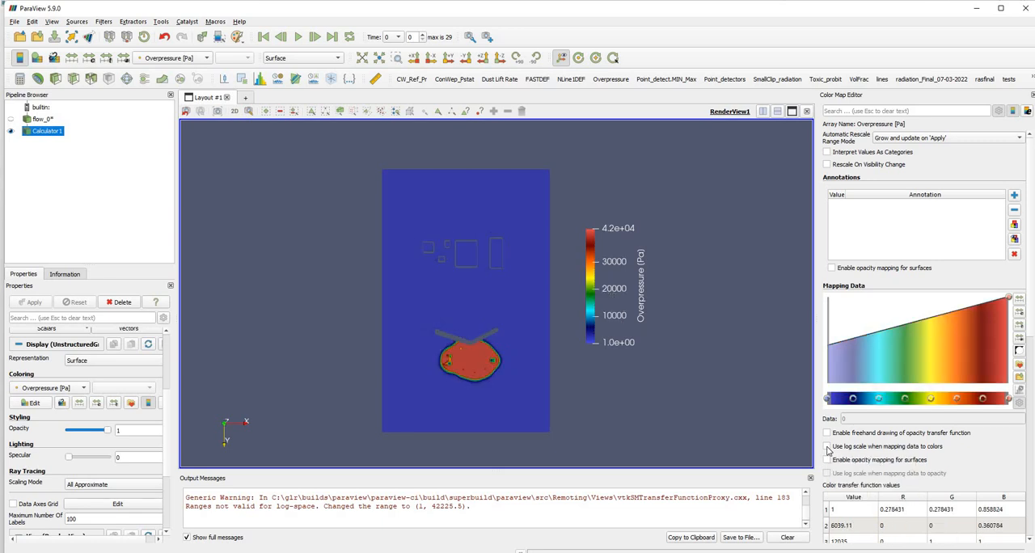
{"action": "left_click", "coordinate": [76, 57]}
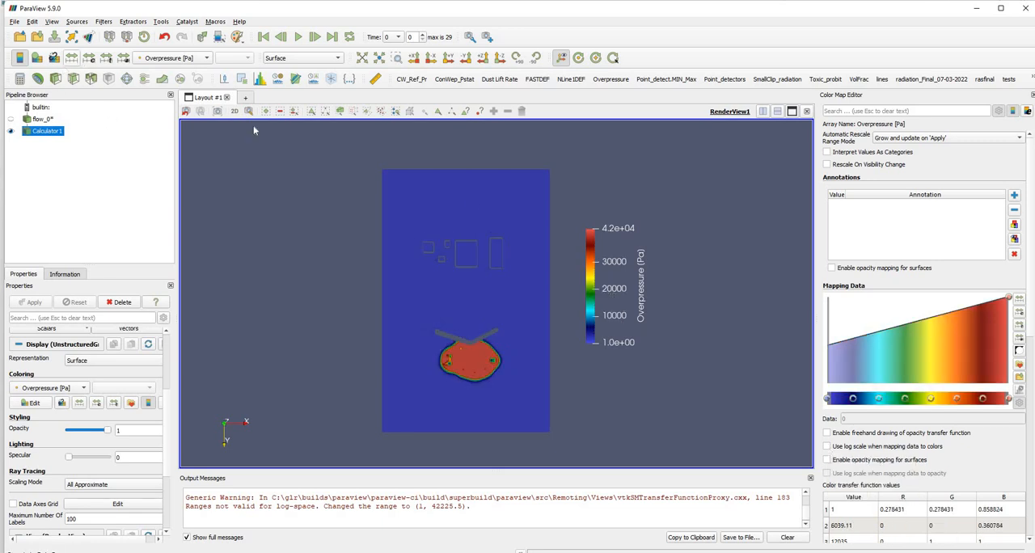
{"action": "left_click", "coordinate": [827, 446]}
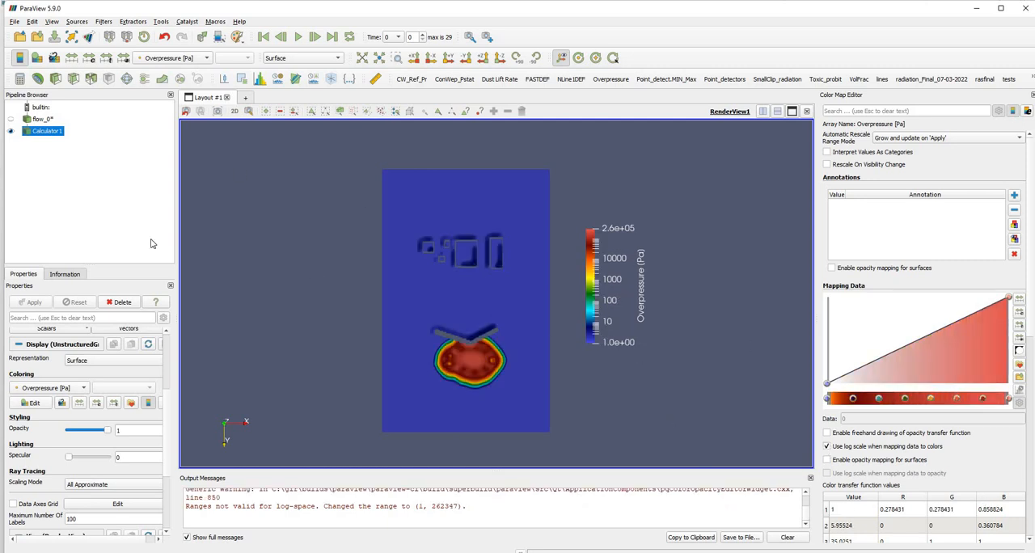
Set the minimum of the overpressure colour range to 100 and rescale with automatic rescaling disabled.
{"action": "left_click", "coordinate": [71, 59]}
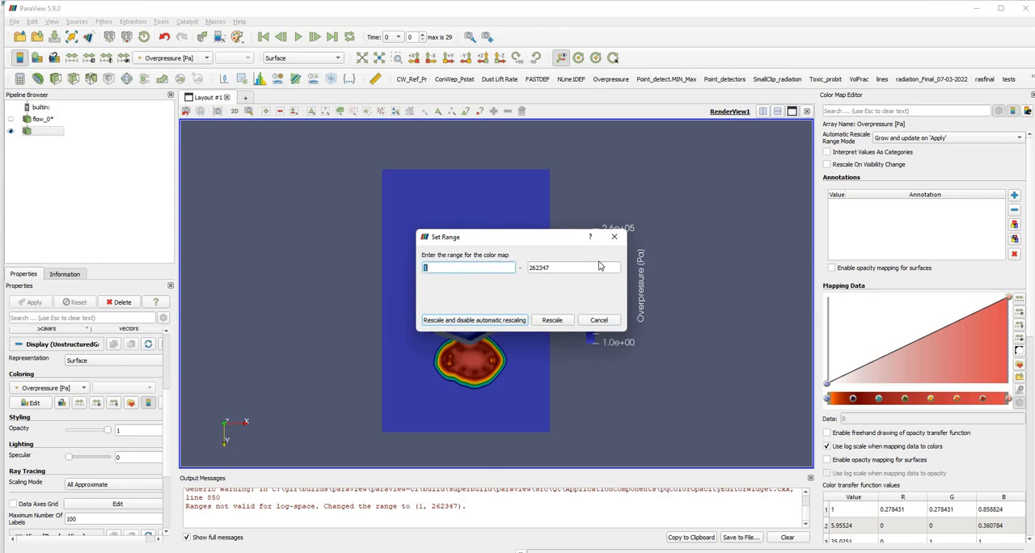
{"action": "left_click_drag", "start_coordinate": [595, 232], "coordinate": [745, 215]}
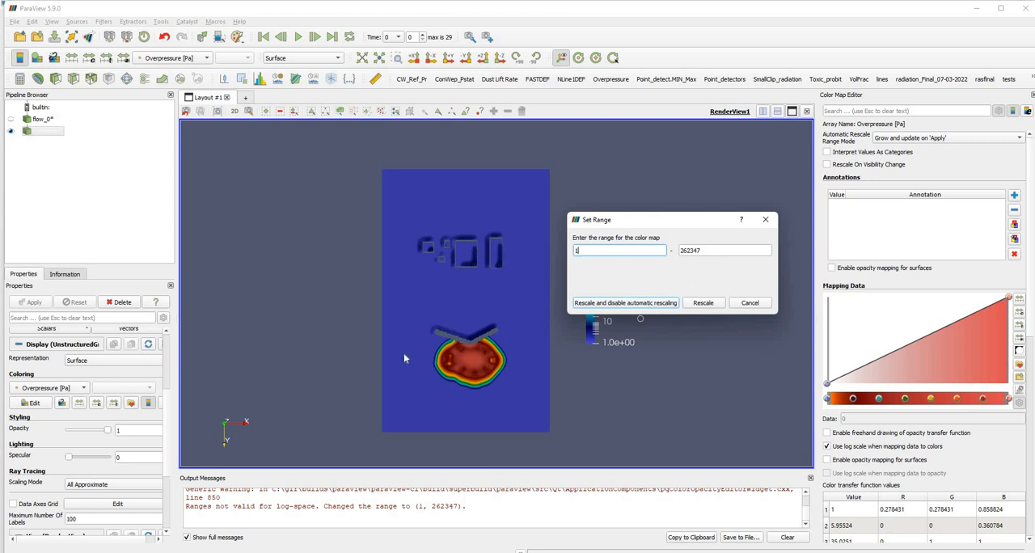
{"action": "key", "text": "Return"}
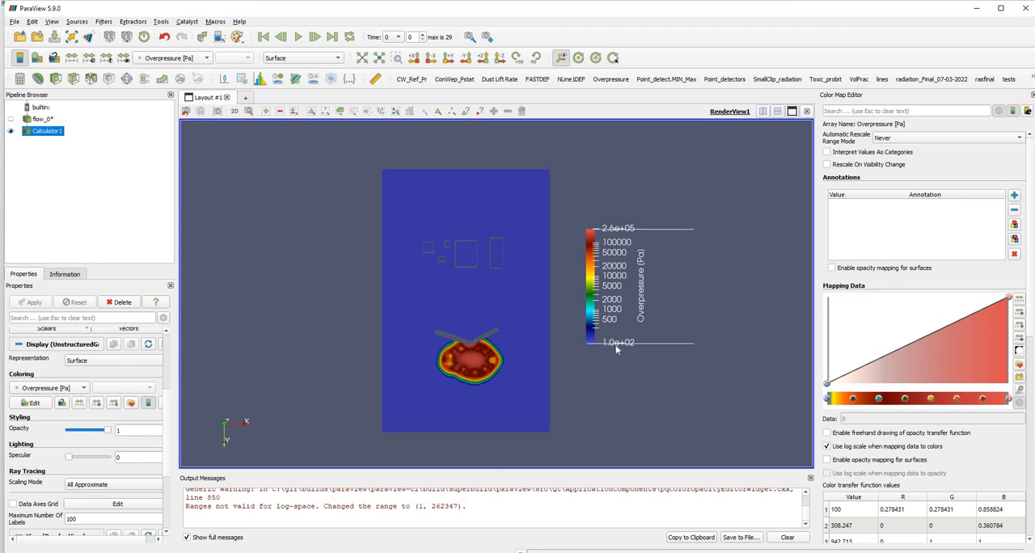
Play the overpressure animation from the first time step to examine how the blast wave spreads across the layout.
{"action": "scroll", "coordinate": [532, 339], "scroll_direction": "up", "scroll_amount": 2}
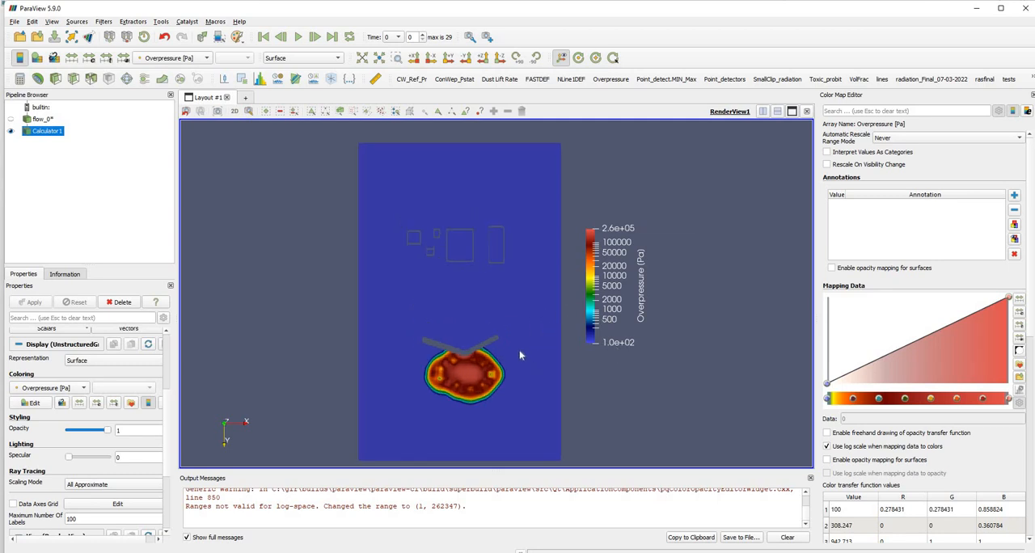
{"action": "middle_click_drag", "start_coordinate": [520, 355], "coordinate": [505, 337]}
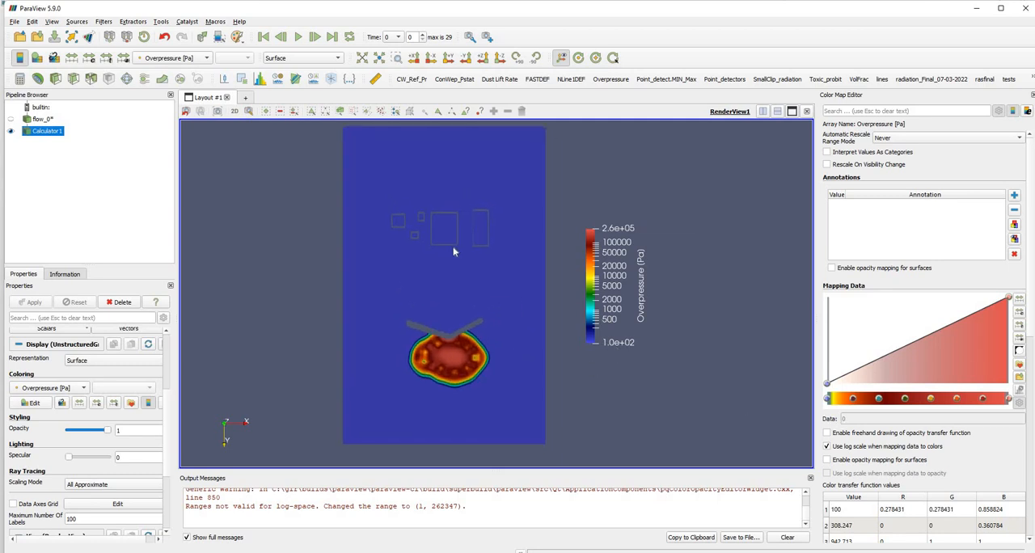
{"action": "middle_click_drag", "start_coordinate": [455, 246], "coordinate": [424, 246]}
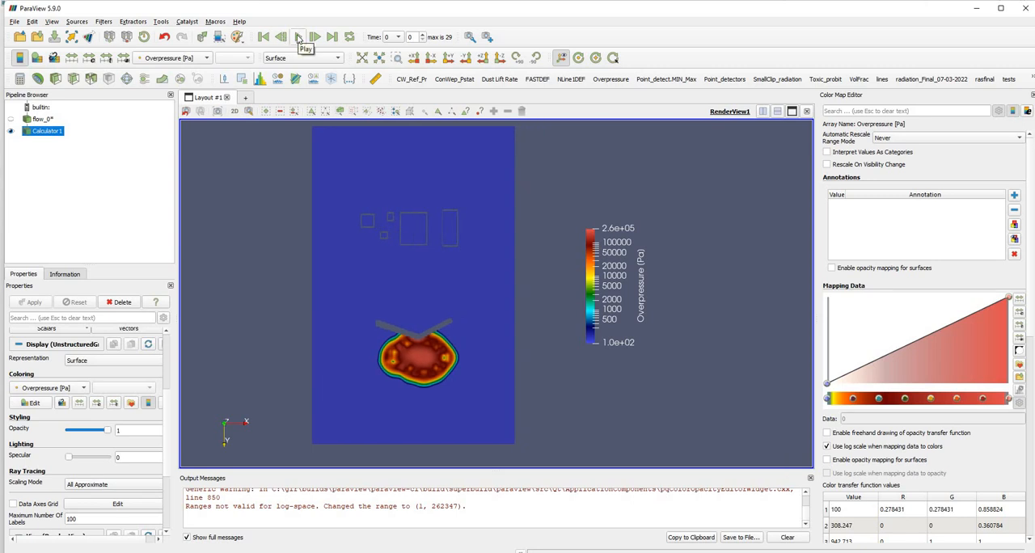
{"action": "left_click", "coordinate": [299, 38]}
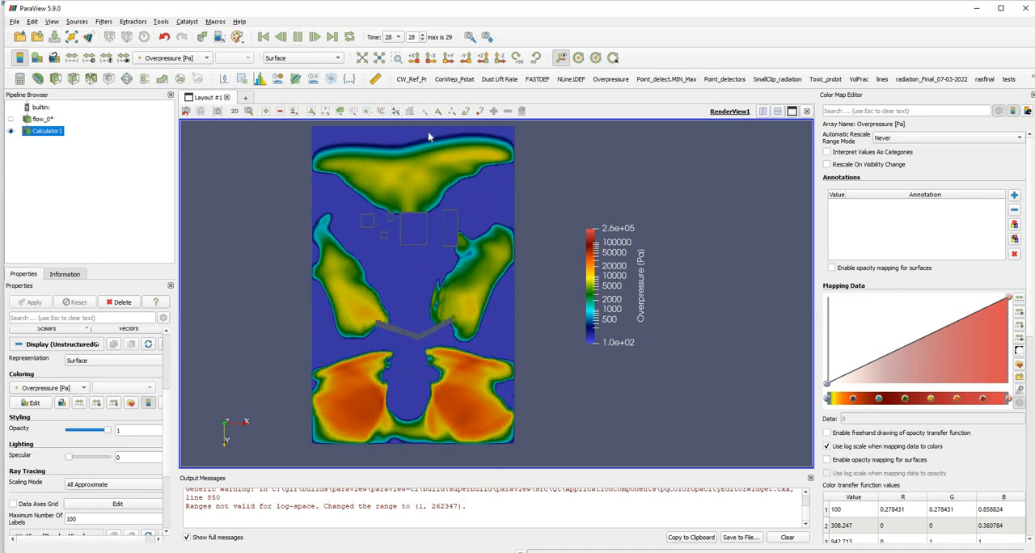
Step through individual time steps to examine the blast wave reaching the buildings, and return to the first time step.
{"action": "left_click", "coordinate": [280, 38]}
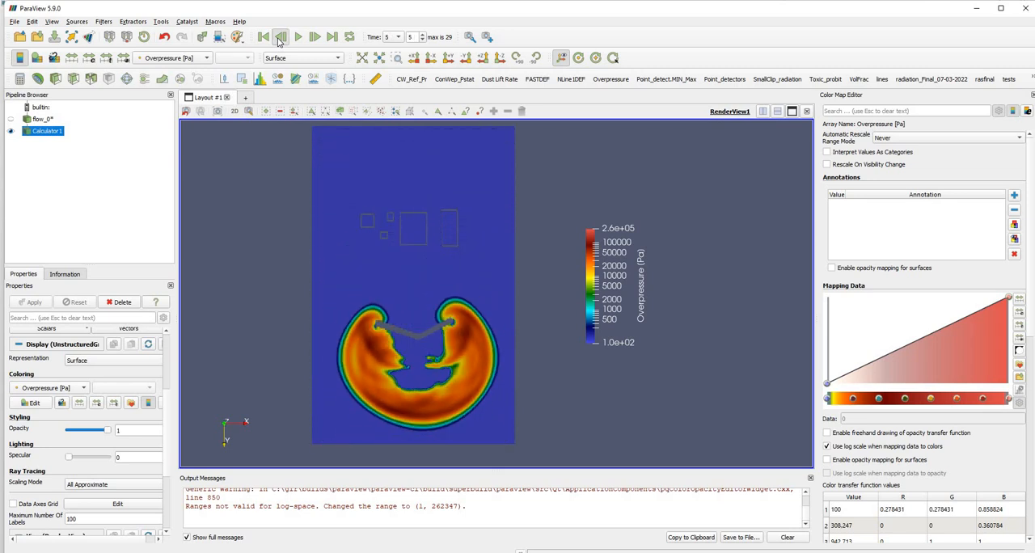
{"action": "left_click", "coordinate": [317, 37]}
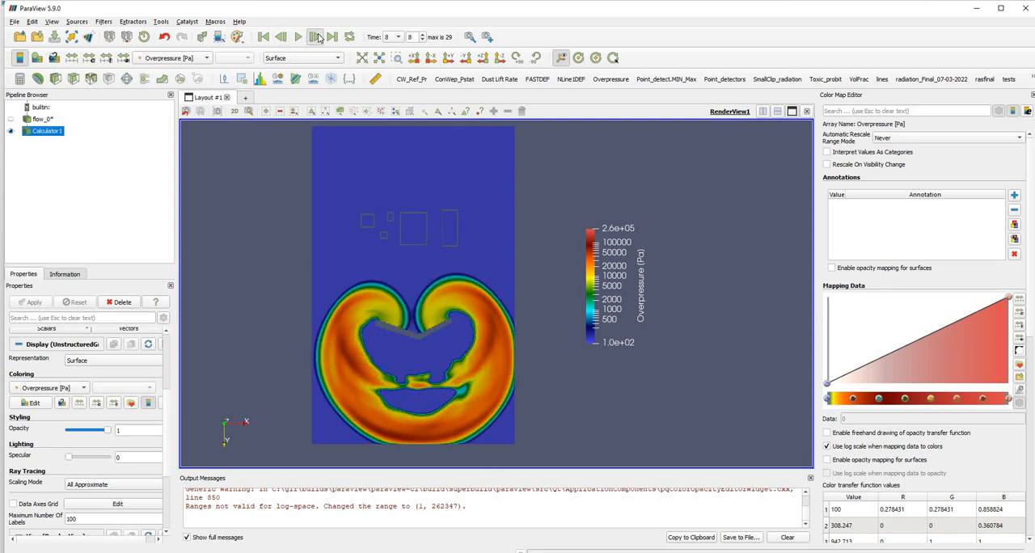
{"action": "left_click", "coordinate": [319, 36]}
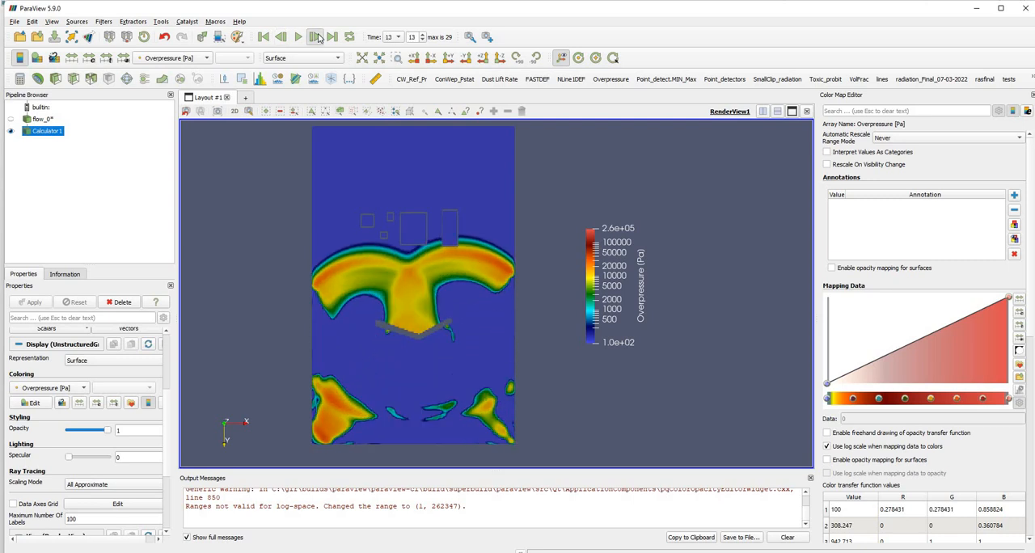
{"action": "left_click", "coordinate": [318, 35]}
{"action": "left_click", "coordinate": [319, 36]}
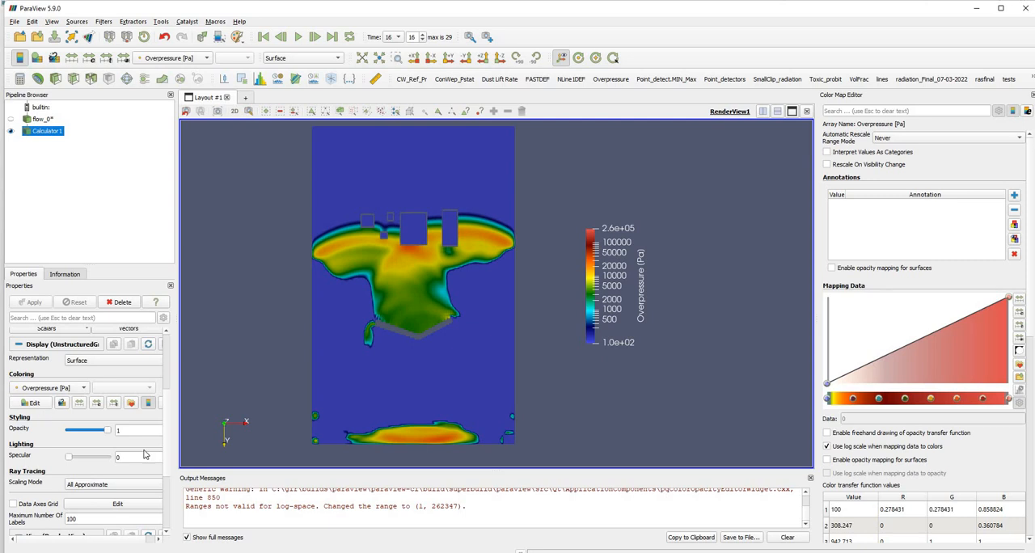
{"action": "left_click", "coordinate": [314, 39]}
{"action": "left_click", "coordinate": [315, 39]}
{"action": "left_click", "coordinate": [315, 39]}
{"action": "left_click", "coordinate": [315, 39]}
{"action": "left_click", "coordinate": [314, 39]}
{"action": "left_click", "coordinate": [314, 38]}
{"action": "left_click", "coordinate": [314, 39]}
{"action": "left_click", "coordinate": [314, 39]}
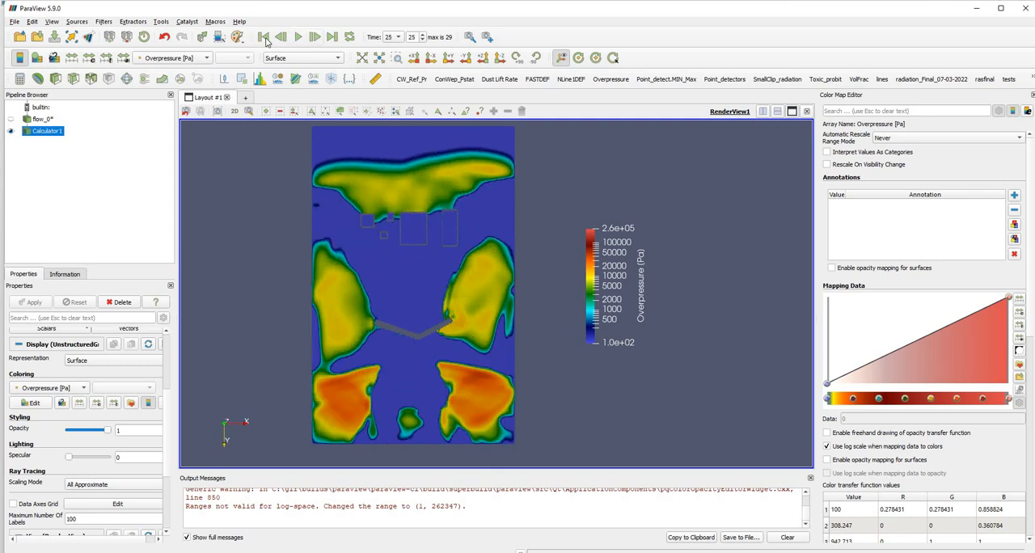
{"action": "left_click", "coordinate": [261, 36]}
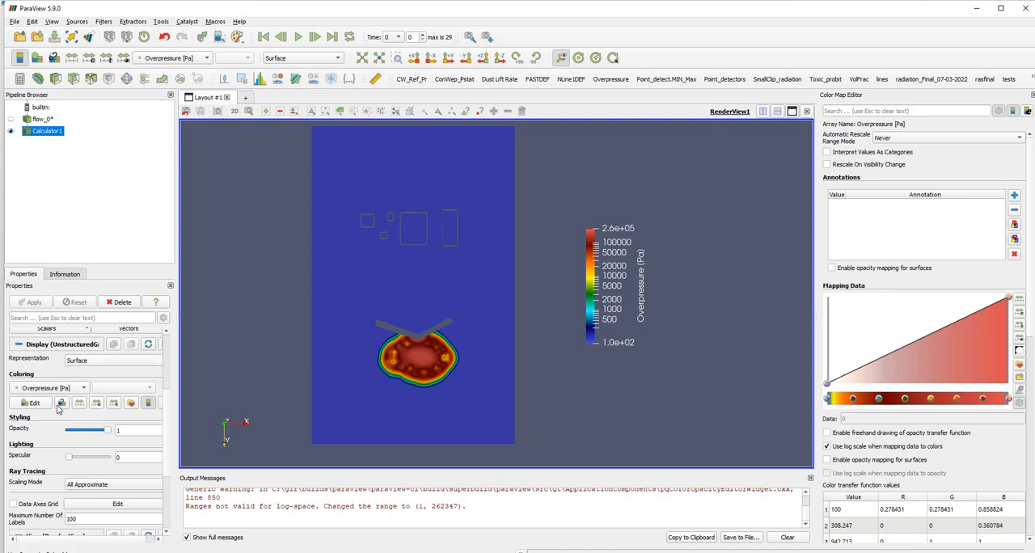
Add a Plot Over Line filter from the Data Analysis filters to the Calculator1 overpressure result.
{"action": "scroll", "coordinate": [437, 311], "scroll_direction": "up", "scroll_amount": 3}
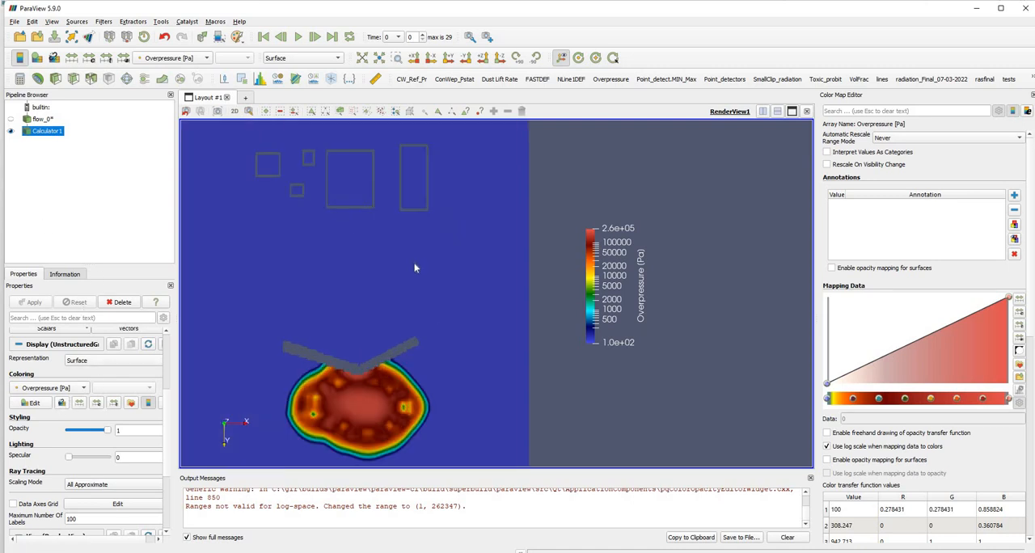
{"action": "left_click_drag", "start_coordinate": [414, 264], "coordinate": [496, 334]}
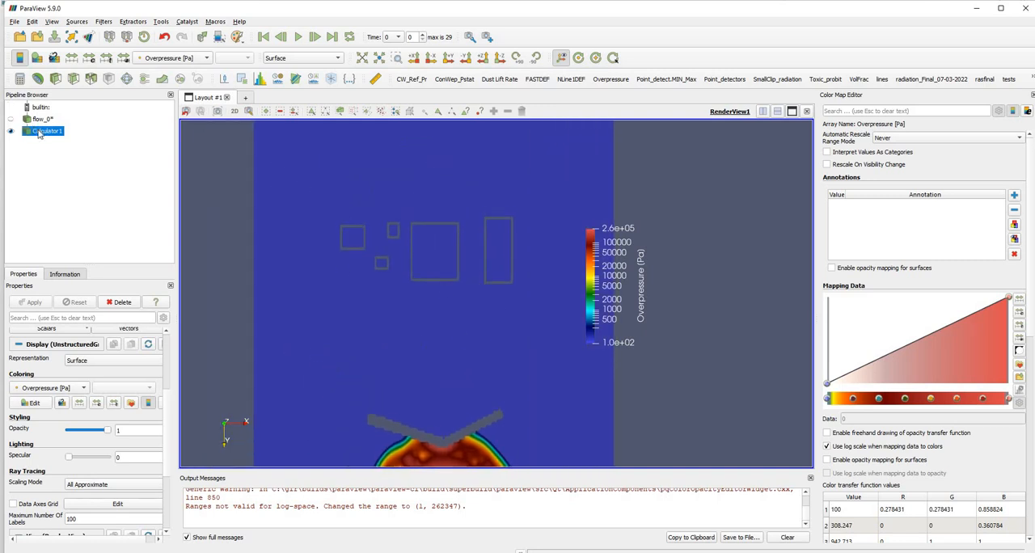
{"action": "right_click", "coordinate": [39, 135]}
{"action": "mouse_move", "coordinate": [113, 262]}
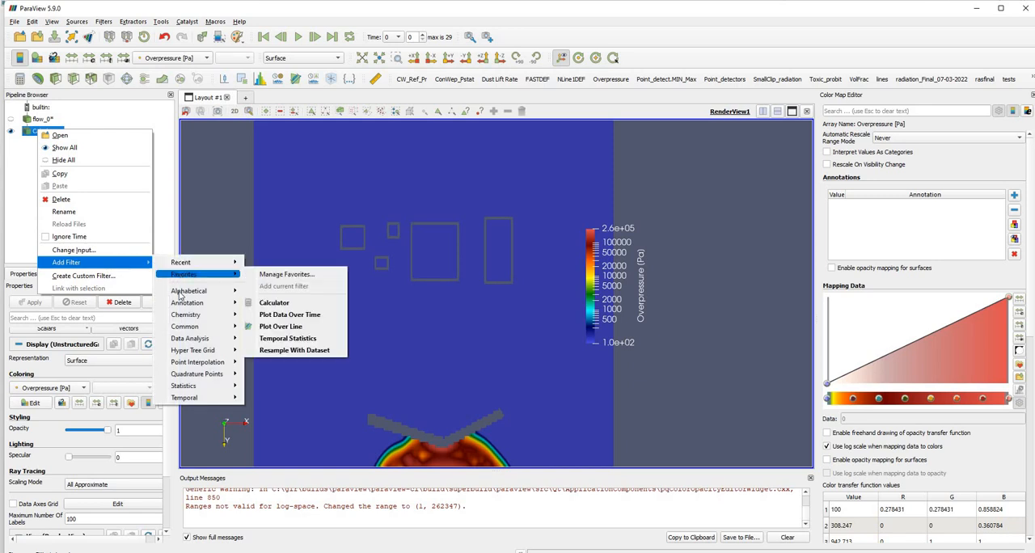
{"action": "mouse_move", "coordinate": [189, 338]}
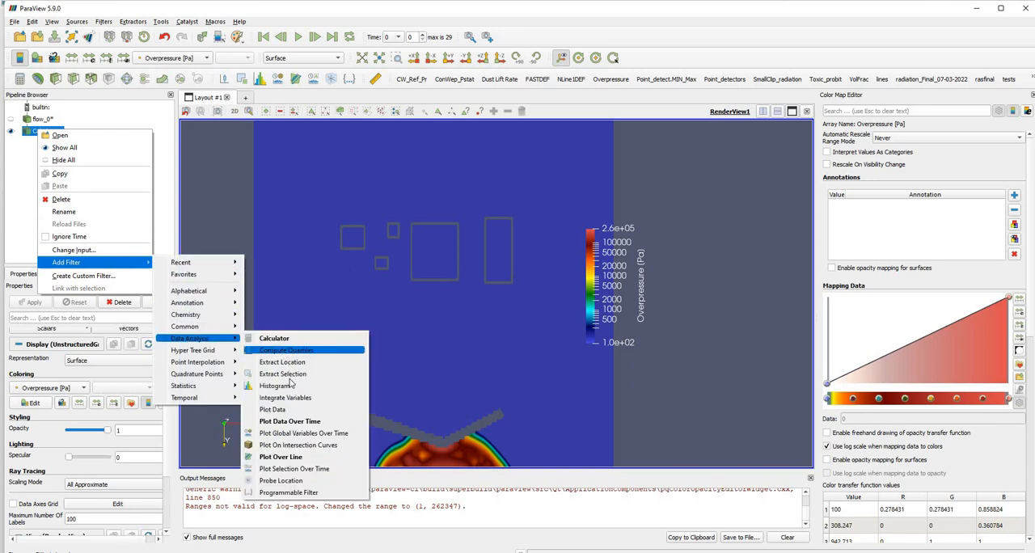
{"action": "left_click", "coordinate": [300, 458]}
Move both endpoints of the plot line from the domain corners to just below the large square building.
{"action": "scroll", "coordinate": [409, 273], "scroll_direction": "down", "scroll_amount": 5}
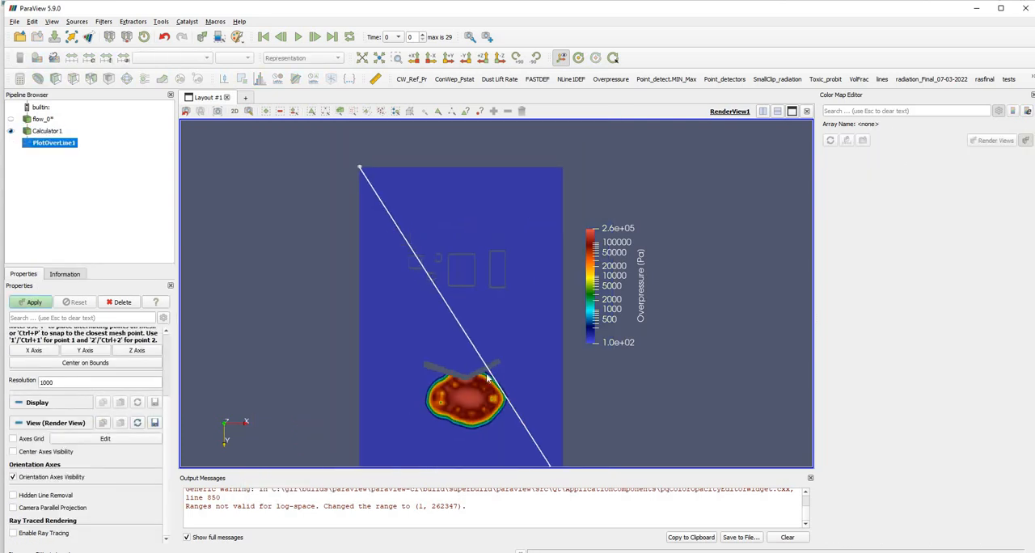
{"action": "scroll", "coordinate": [487, 378], "scroll_direction": "down", "scroll_amount": 2}
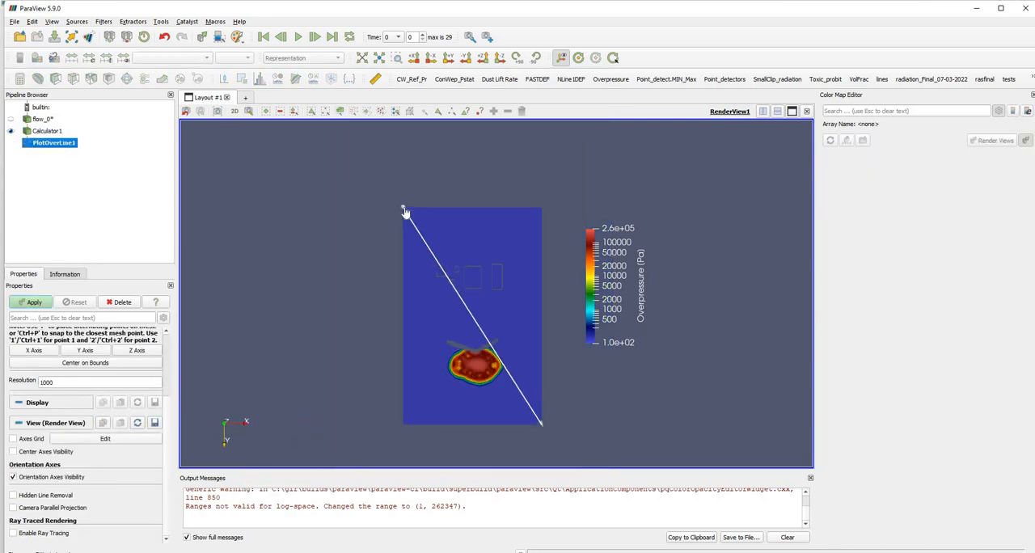
{"action": "left_click_drag", "start_coordinate": [405, 212], "coordinate": [465, 298]}
{"action": "scroll", "coordinate": [549, 392], "scroll_direction": "down", "scroll_amount": 4}
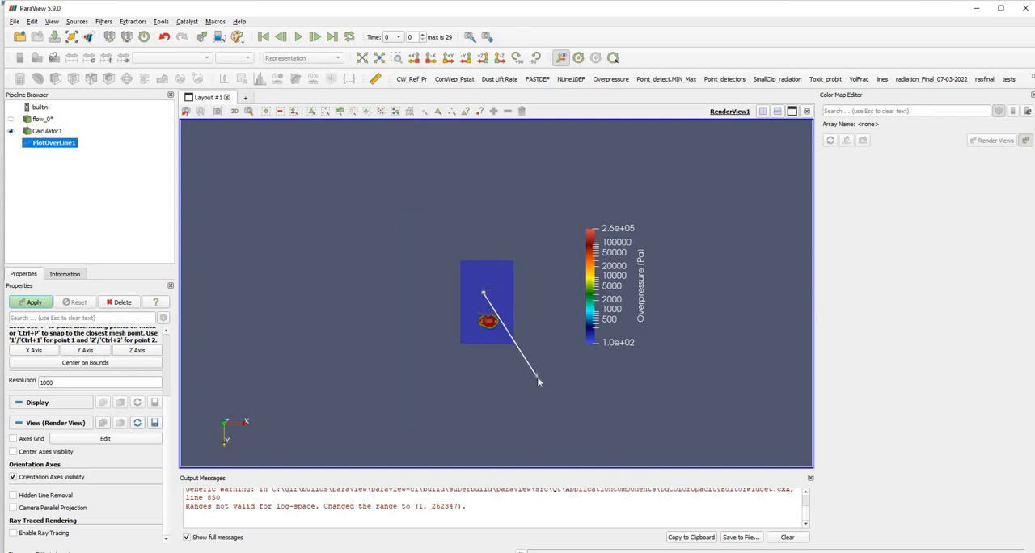
{"action": "left_click_drag", "start_coordinate": [537, 381], "coordinate": [492, 296]}
{"action": "scroll", "coordinate": [485, 296], "scroll_direction": "up", "scroll_amount": 10}
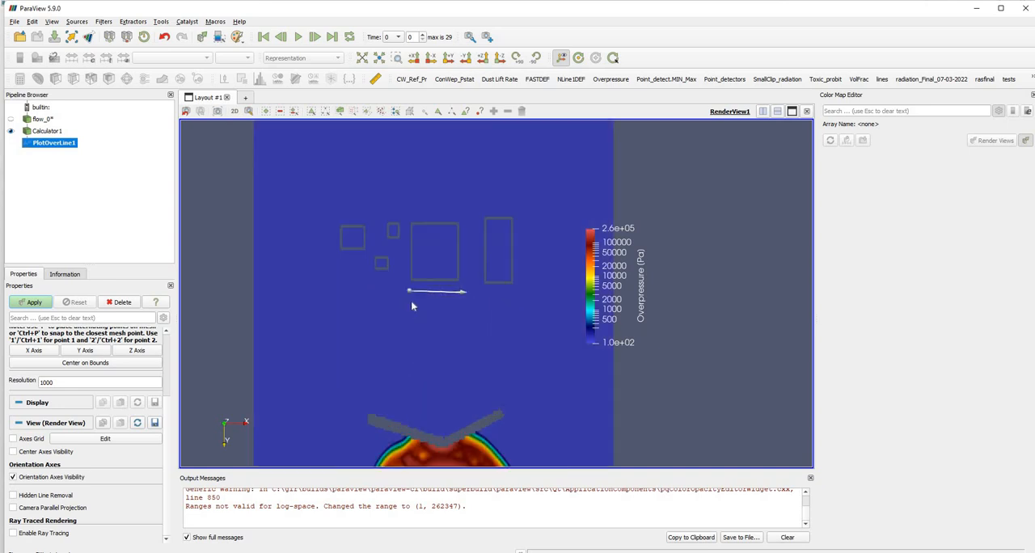
Align the plot line with the large square building's lower wall and trim it to about 42.5 long.
{"action": "scroll", "coordinate": [411, 304], "scroll_direction": "up", "scroll_amount": 4}
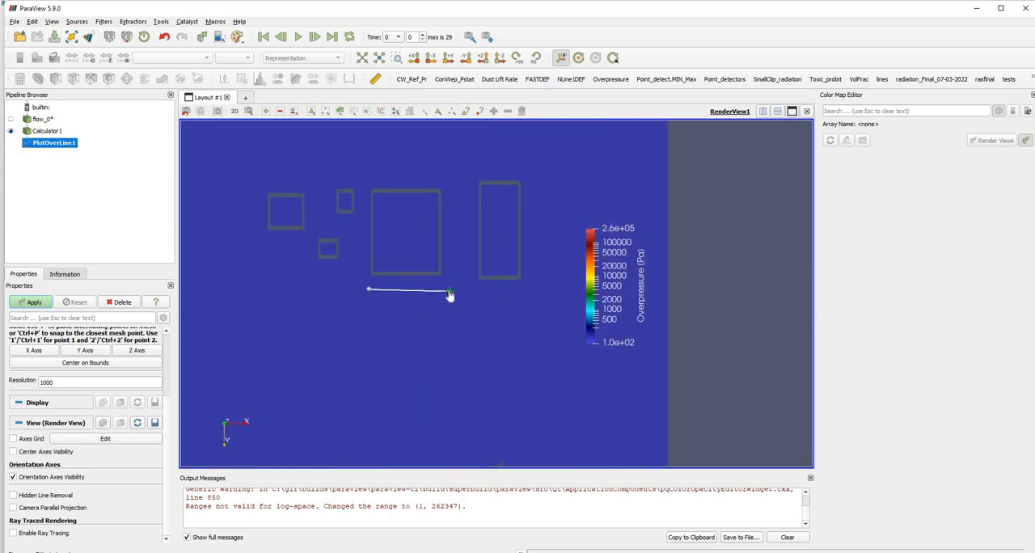
{"action": "left_click_drag", "start_coordinate": [450, 296], "coordinate": [394, 281]}
{"action": "scroll", "coordinate": [412, 304], "scroll_direction": "up", "scroll_amount": 5}
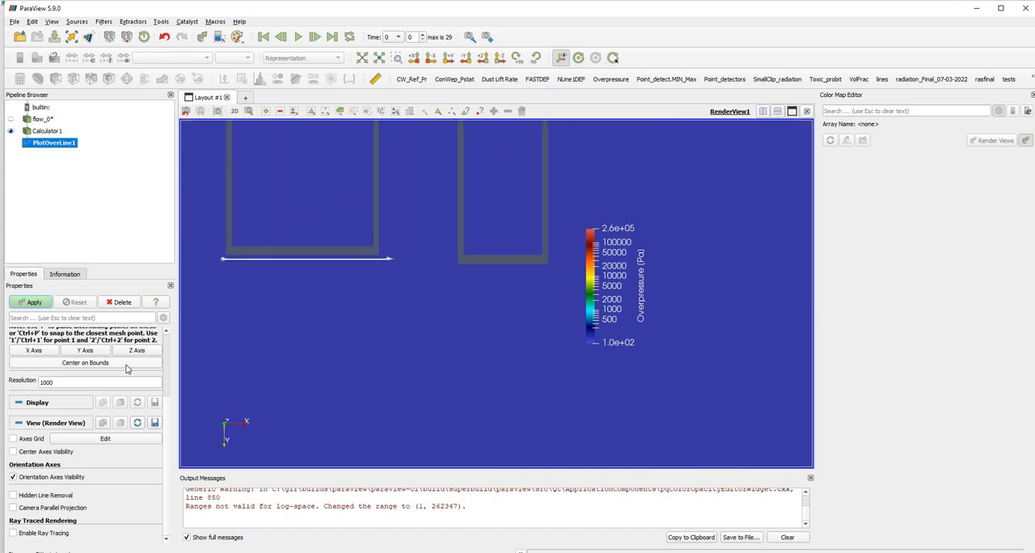
{"action": "scroll", "coordinate": [126, 368], "scroll_direction": "up", "scroll_amount": 2}
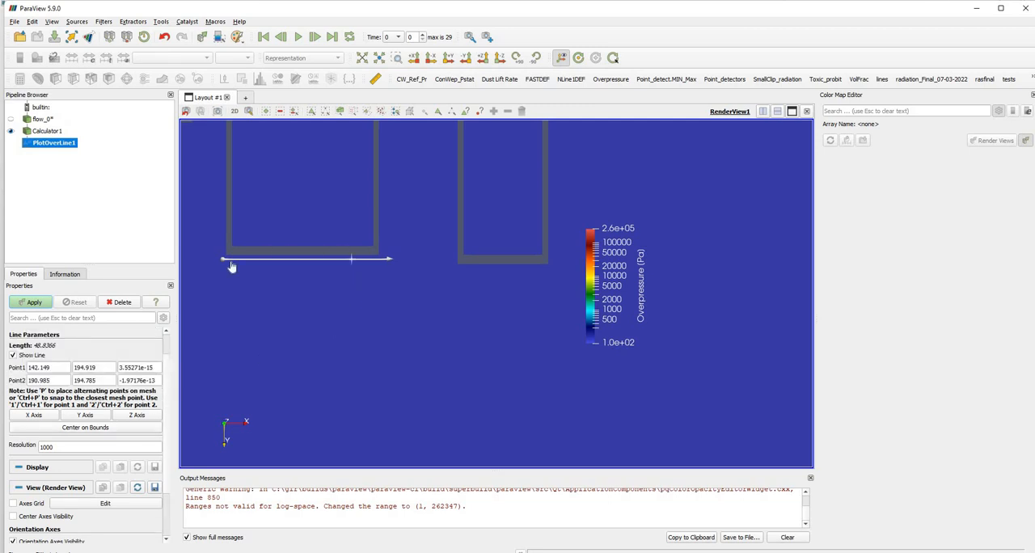
{"action": "left_click_drag", "start_coordinate": [226, 269], "coordinate": [232, 269]}
{"action": "left_click_drag", "start_coordinate": [393, 263], "coordinate": [376, 261]}
{"action": "scroll", "coordinate": [443, 370], "scroll_direction": "down", "scroll_amount": 5}
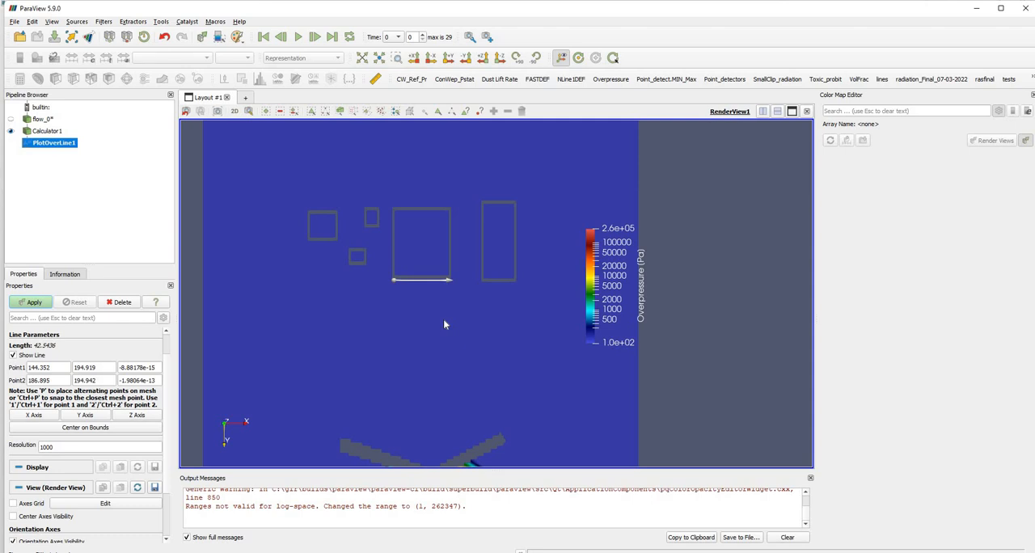
Set the Z coordinates of the plot line's Point1 and Point2 to 0 and apply the filter.
{"action": "left_click", "coordinate": [155, 367]}
{"action": "type", "text": "0"}
{"action": "key", "text": "Tab"}
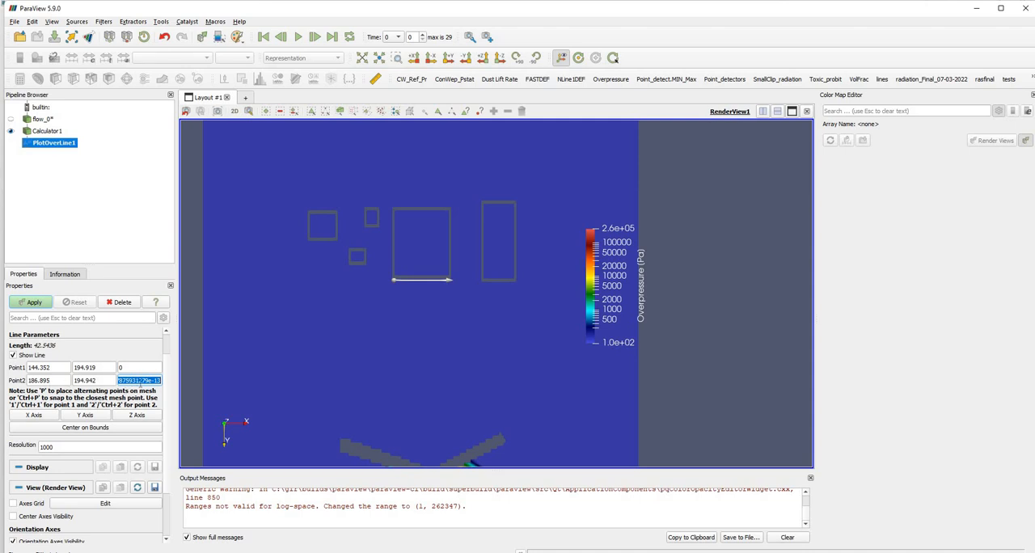
{"action": "type", "text": "0"}
{"action": "left_click", "coordinate": [28, 305]}
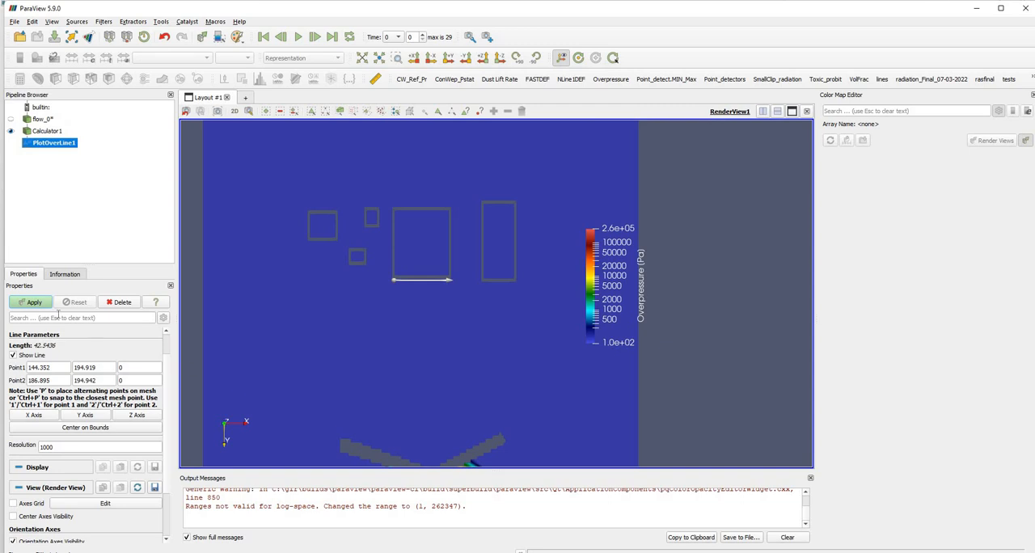
Apply the Plot Over Line filter and show only the Overpressure (Pa) series in the line chart.
{"action": "left_click", "coordinate": [34, 305]}
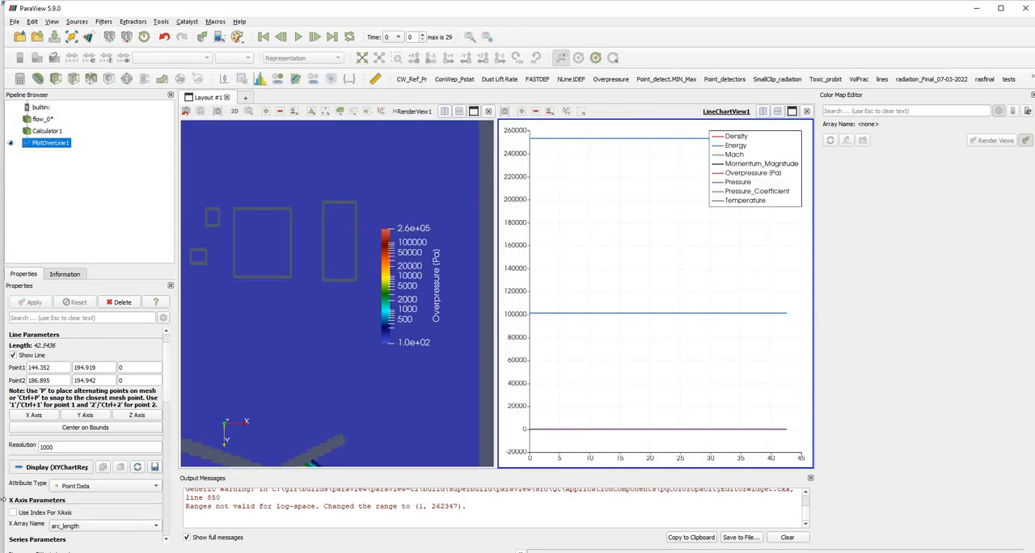
{"action": "scroll", "coordinate": [57, 513], "scroll_direction": "down", "scroll_amount": 3}
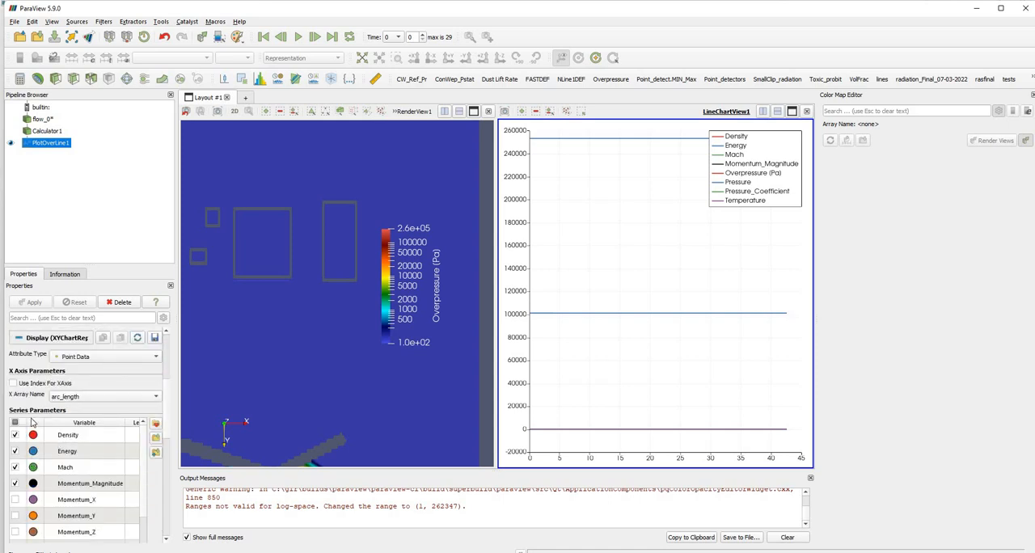
{"action": "left_click", "coordinate": [15, 434]}
{"action": "left_click", "coordinate": [14, 423]}
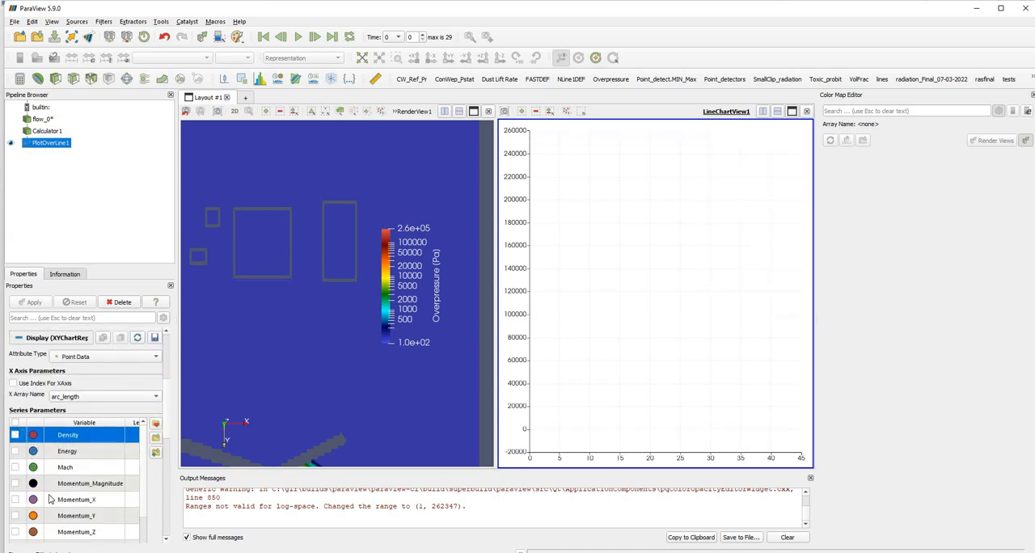
{"action": "scroll", "coordinate": [50, 494], "scroll_direction": "down", "scroll_amount": 2}
{"action": "left_click", "coordinate": [15, 451]}
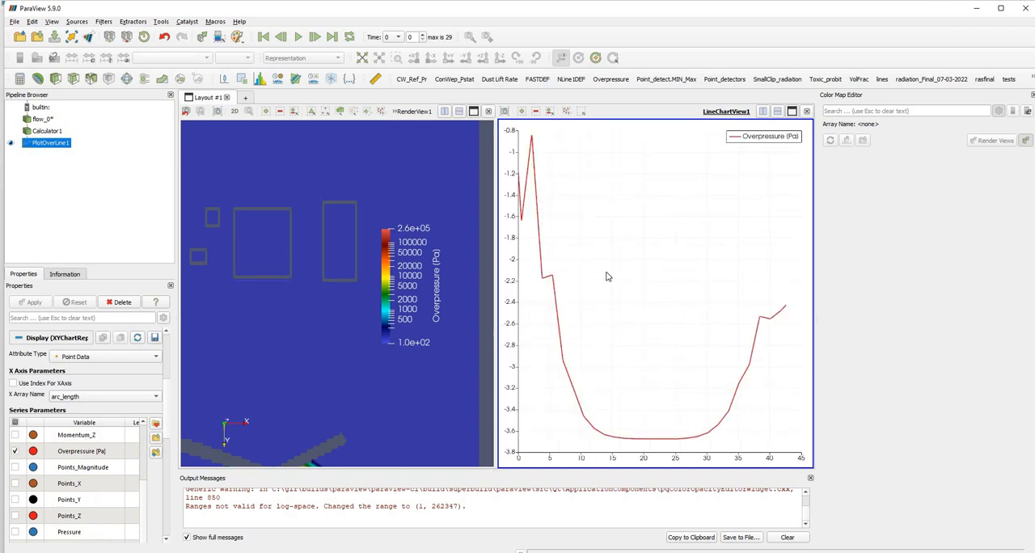
Step through the results frame by frame from time 0 to 29, examining the overpressure contours and wall line chart together.
{"action": "scroll", "coordinate": [253, 288], "scroll_direction": "down", "scroll_amount": 2}
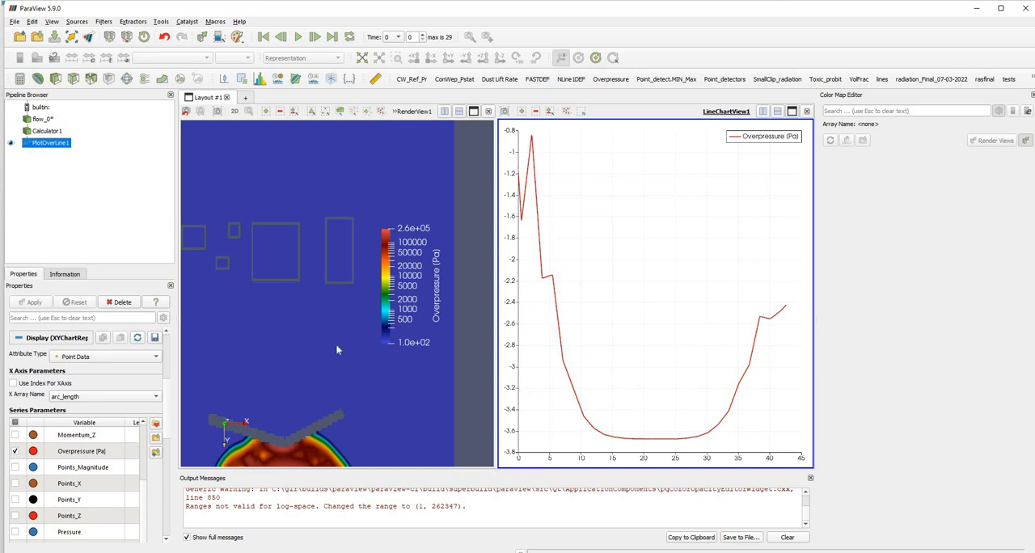
{"action": "scroll", "coordinate": [328, 372], "scroll_direction": "down", "scroll_amount": 5}
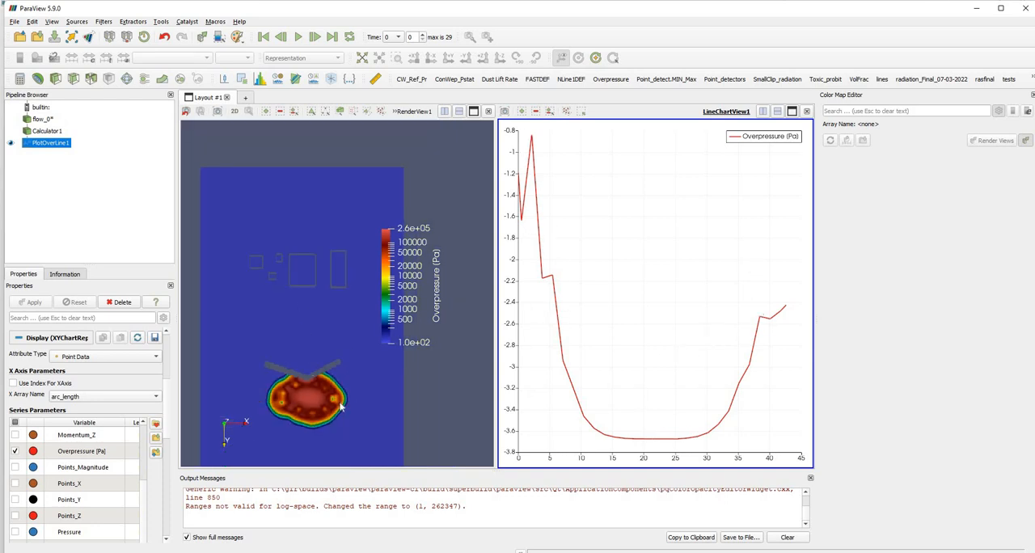
{"action": "left_click", "coordinate": [316, 37]}
{"action": "left_click", "coordinate": [316, 37]}
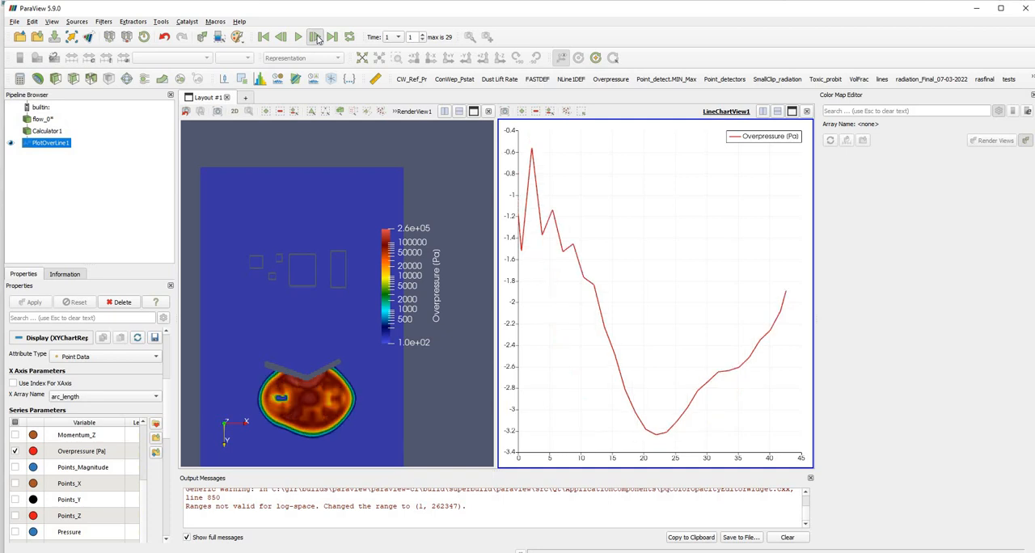
{"action": "left_click", "coordinate": [316, 37]}
{"action": "left_click", "coordinate": [316, 37]}
{"action": "left_click", "coordinate": [316, 37]}
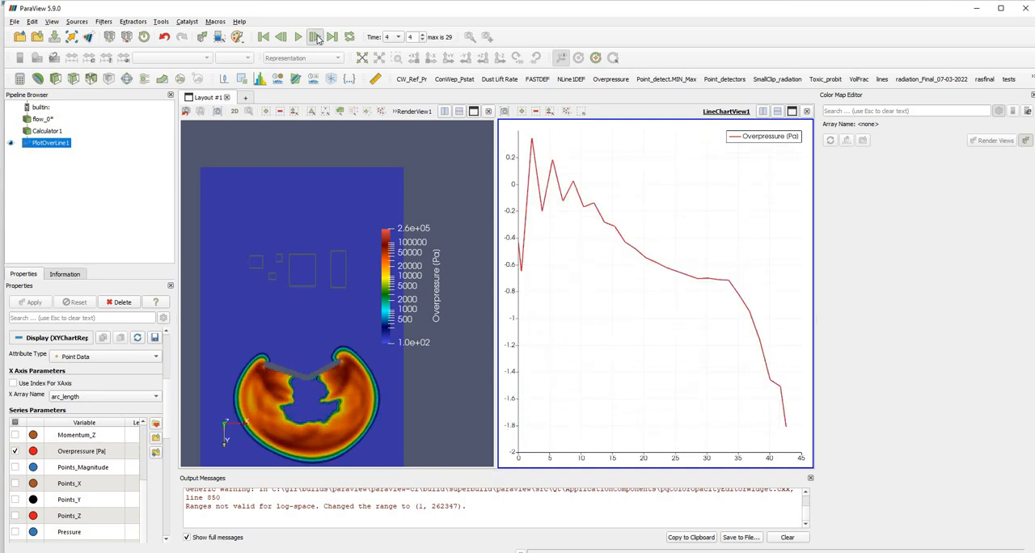
{"action": "left_click", "coordinate": [316, 37]}
{"action": "left_click", "coordinate": [316, 37]}
{"action": "left_click", "coordinate": [316, 37]}
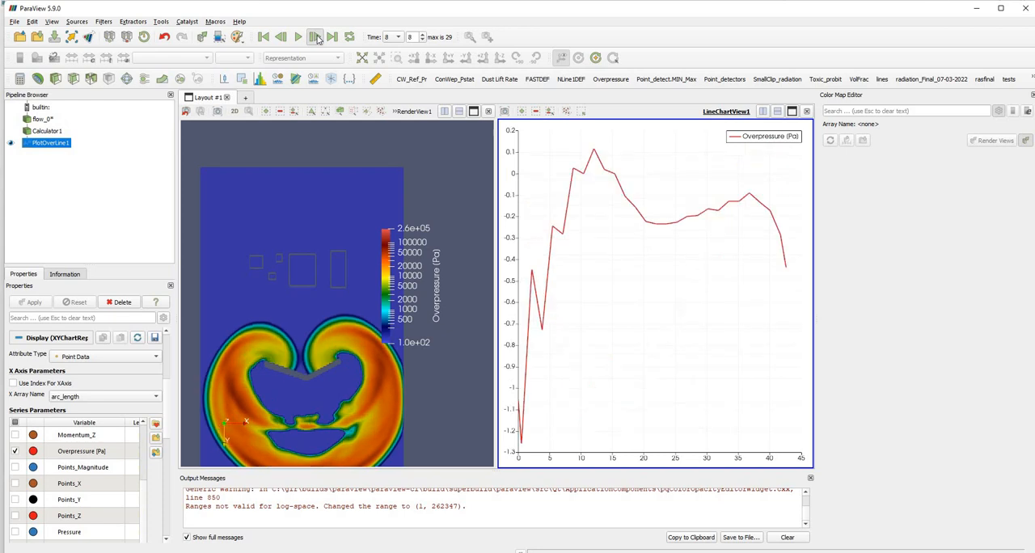
{"action": "left_click", "coordinate": [316, 37]}
{"action": "left_click", "coordinate": [316, 37]}
{"action": "left_click", "coordinate": [316, 37]}
{"action": "left_click", "coordinate": [316, 37]}
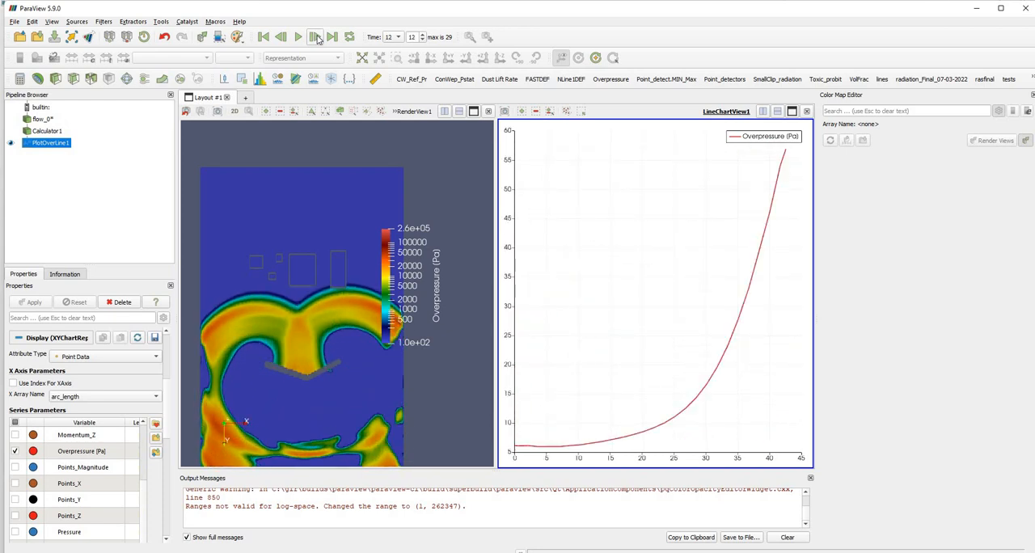
{"action": "left_click", "coordinate": [316, 37]}
{"action": "left_click", "coordinate": [316, 38]}
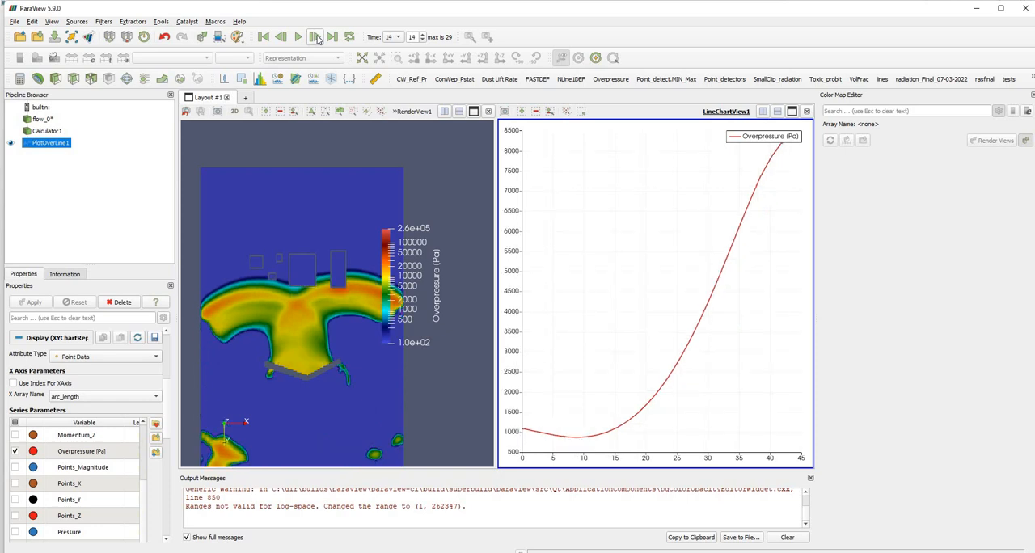
{"action": "left_click", "coordinate": [316, 37]}
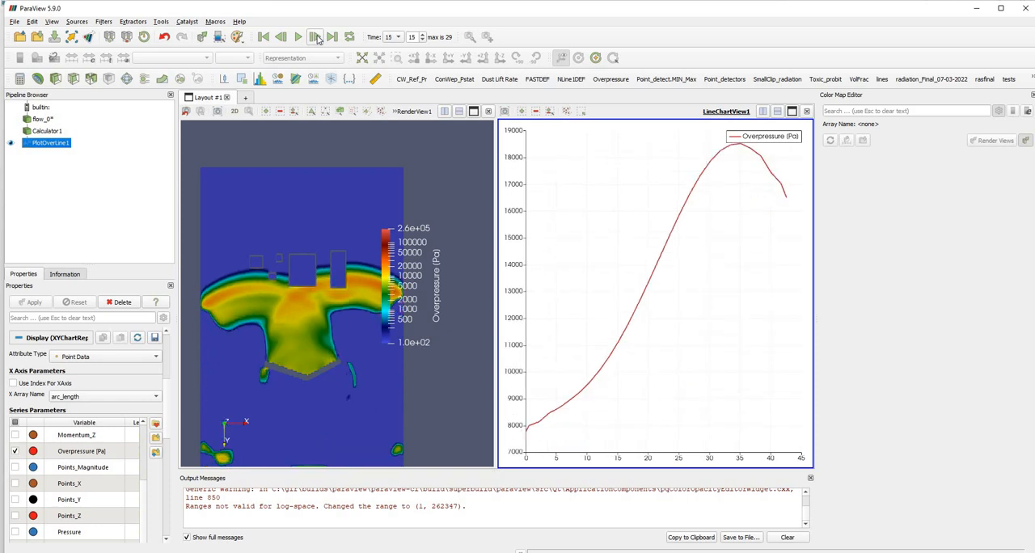
{"action": "left_click", "coordinate": [316, 37]}
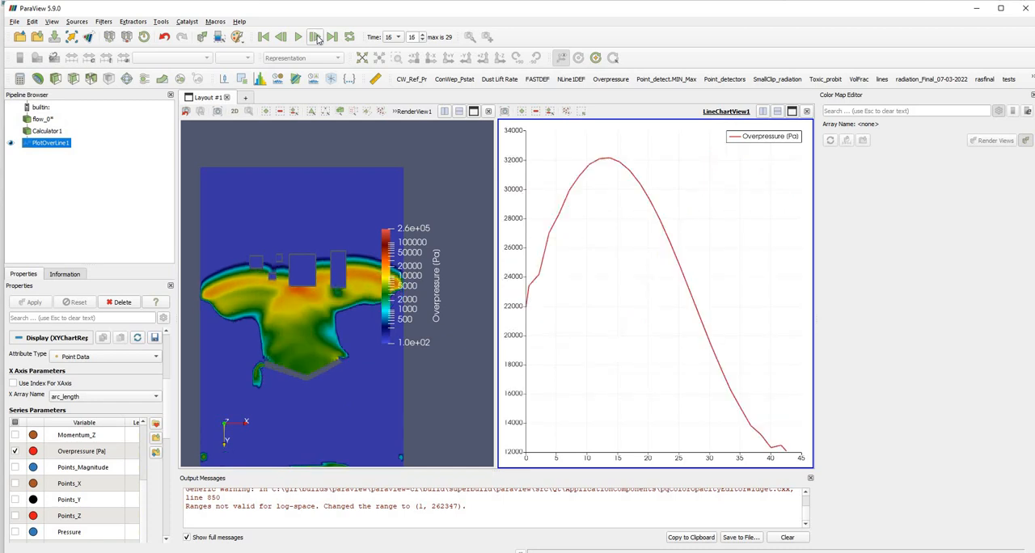
{"action": "left_click", "coordinate": [316, 37]}
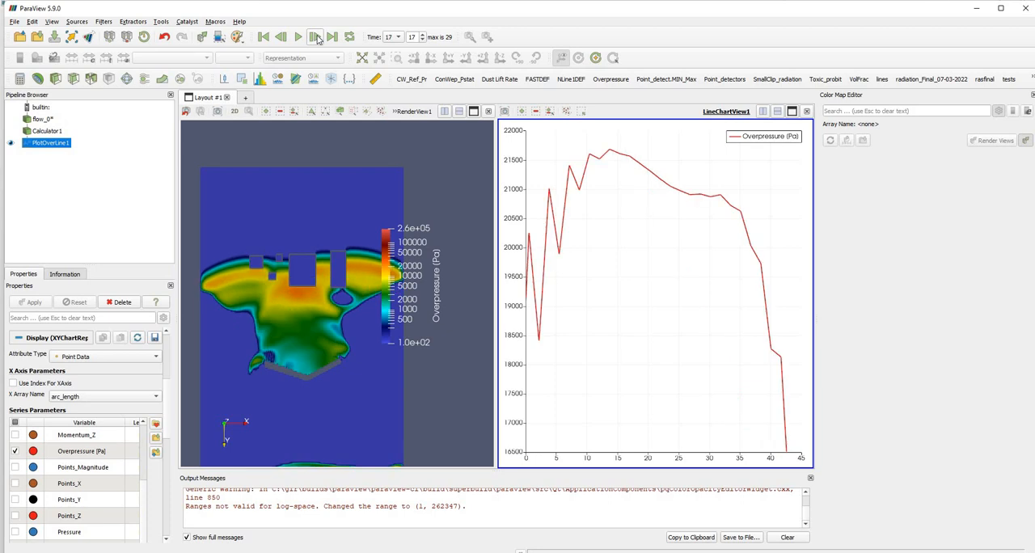
{"action": "left_click", "coordinate": [316, 37]}
{"action": "left_click", "coordinate": [316, 37]}
{"action": "left_click", "coordinate": [316, 37]}
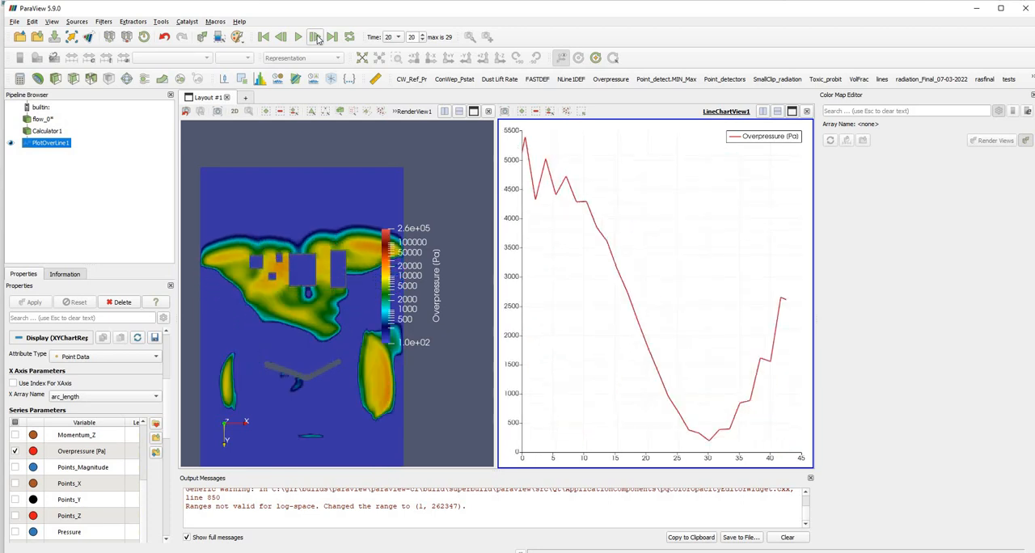
{"action": "left_click", "coordinate": [316, 37]}
{"action": "left_click", "coordinate": [316, 37]}
{"action": "left_click", "coordinate": [316, 38]}
{"action": "left_click", "coordinate": [316, 38]}
{"action": "left_click", "coordinate": [316, 37]}
{"action": "left_click", "coordinate": [316, 37]}
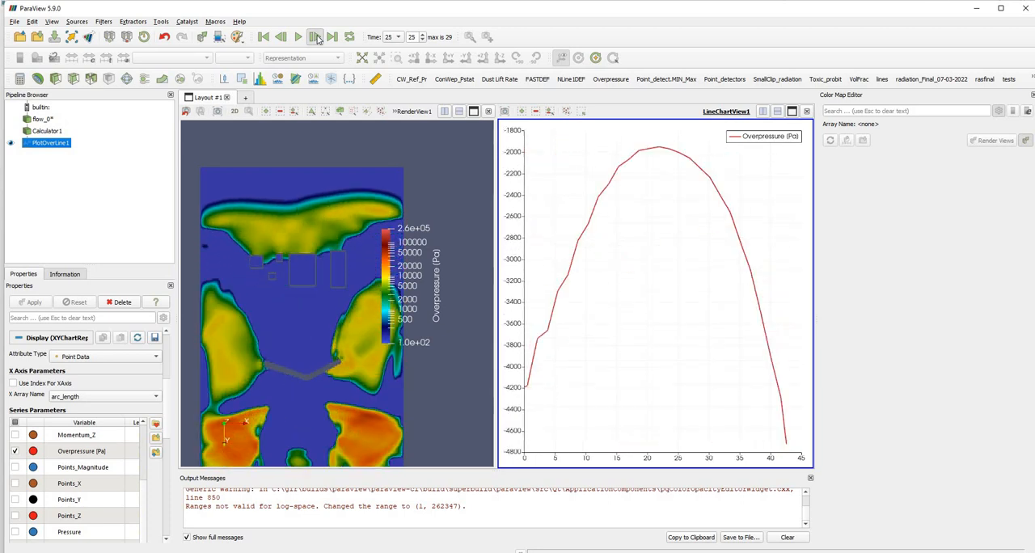
{"action": "left_click", "coordinate": [316, 37]}
{"action": "left_click", "coordinate": [316, 37]}
{"action": "left_click", "coordinate": [316, 37]}
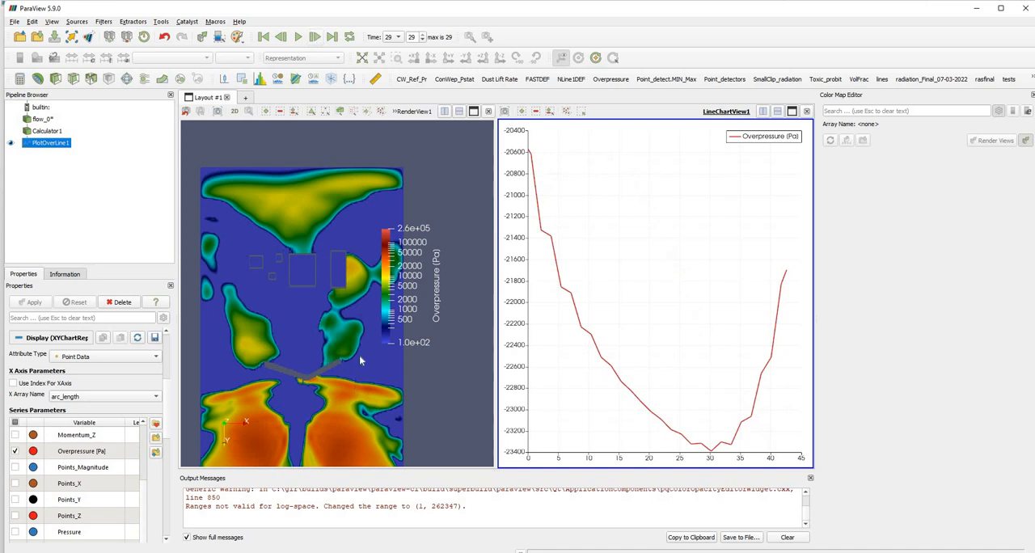
Return to the first time step and play the whole animation with the full domain in view.
{"action": "left_click", "coordinate": [262, 37]}
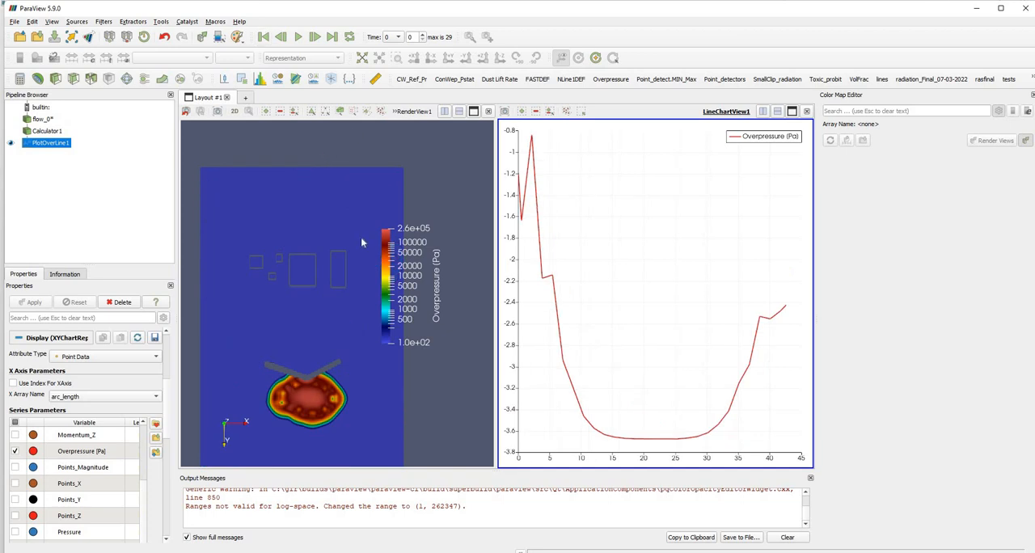
{"action": "scroll", "coordinate": [361, 237], "scroll_direction": "down", "scroll_amount": 1}
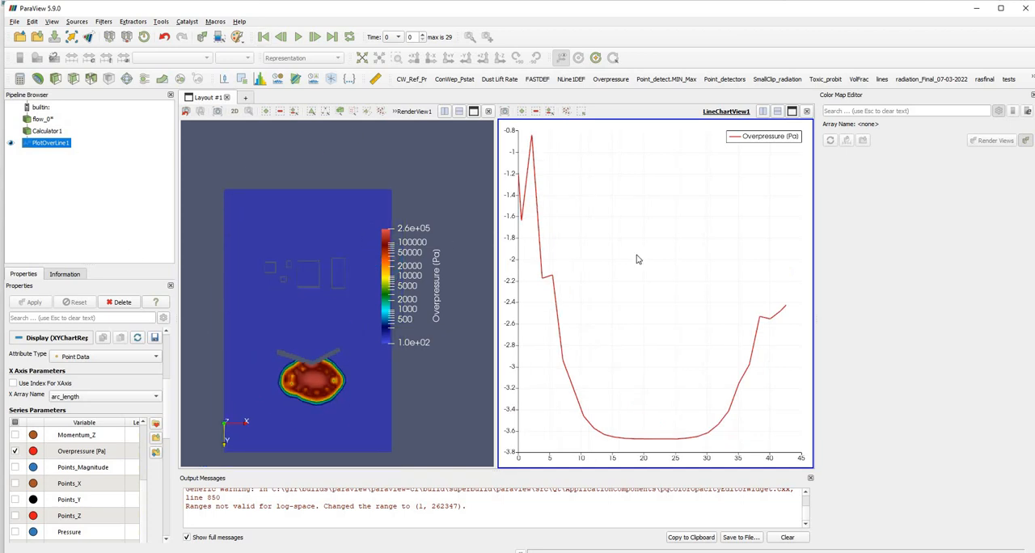
{"action": "left_click", "coordinate": [297, 37]}
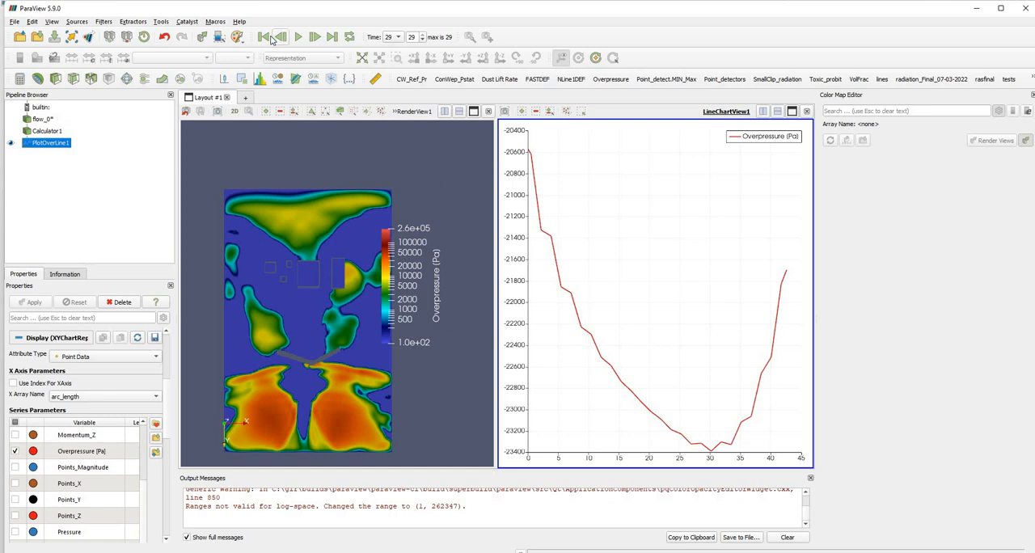
Hide the PlotOverLine1 curve, then add and apply a Plot Data Over Time filter from the Data Analysis filters to PlotOverLine1.
{"action": "scroll", "coordinate": [353, 272], "scroll_direction": "up", "scroll_amount": 4}
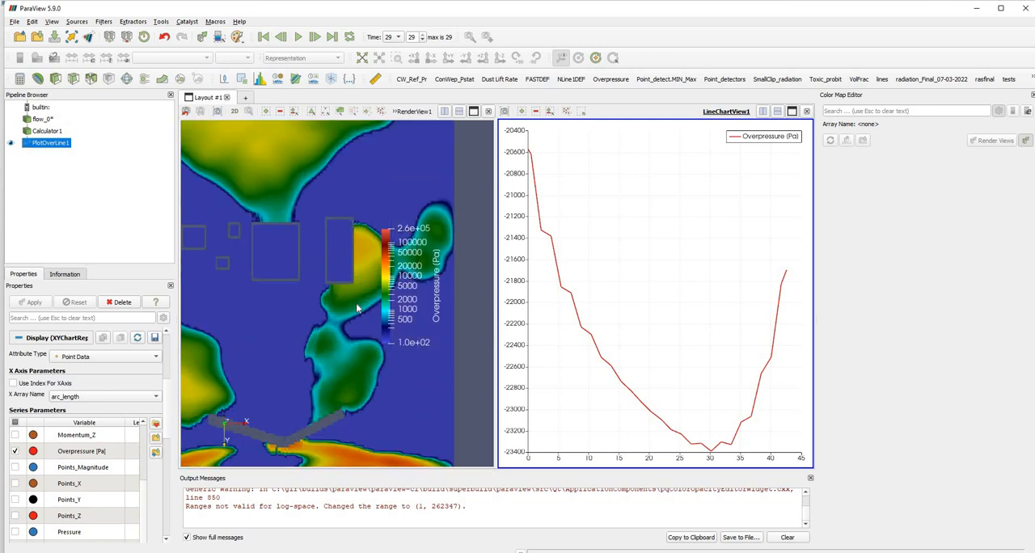
{"action": "left_click", "coordinate": [10, 142]}
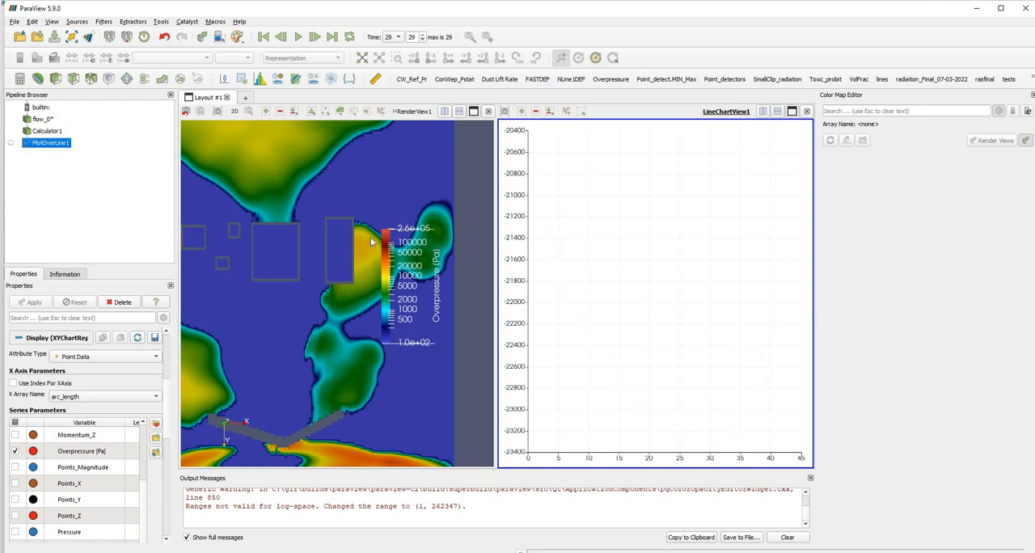
{"action": "scroll", "coordinate": [324, 218], "scroll_direction": "down", "scroll_amount": 4}
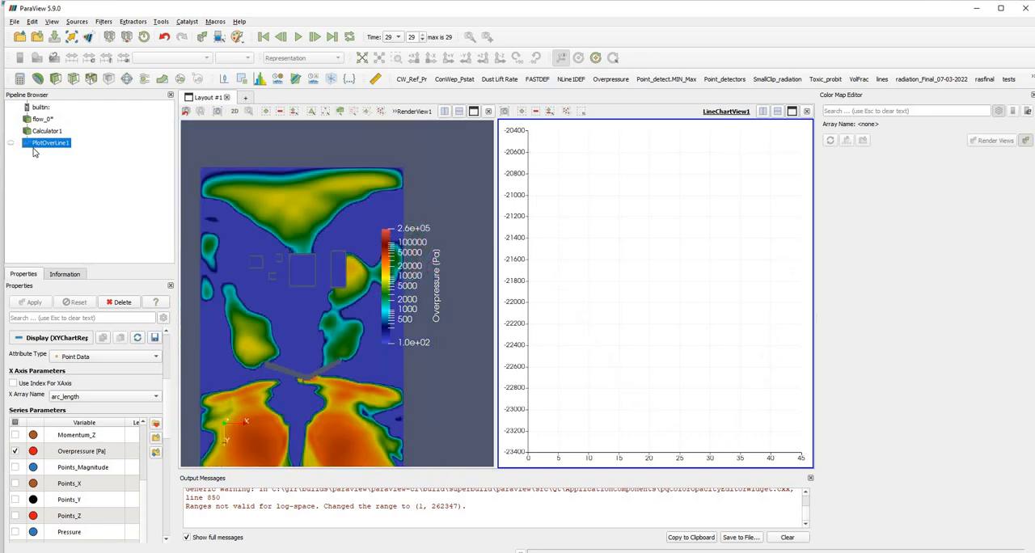
{"action": "right_click", "coordinate": [32, 146]}
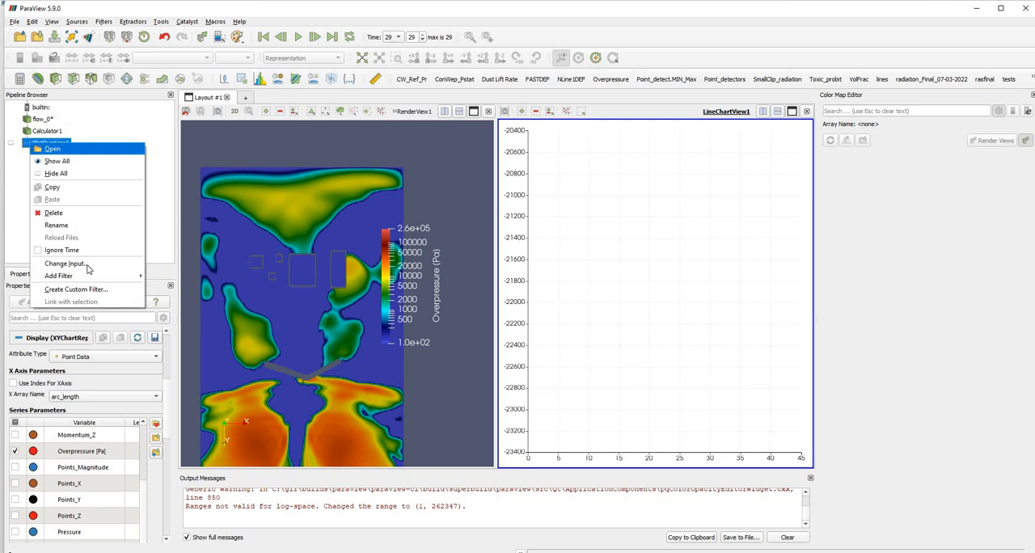
{"action": "mouse_move", "coordinate": [88, 276]}
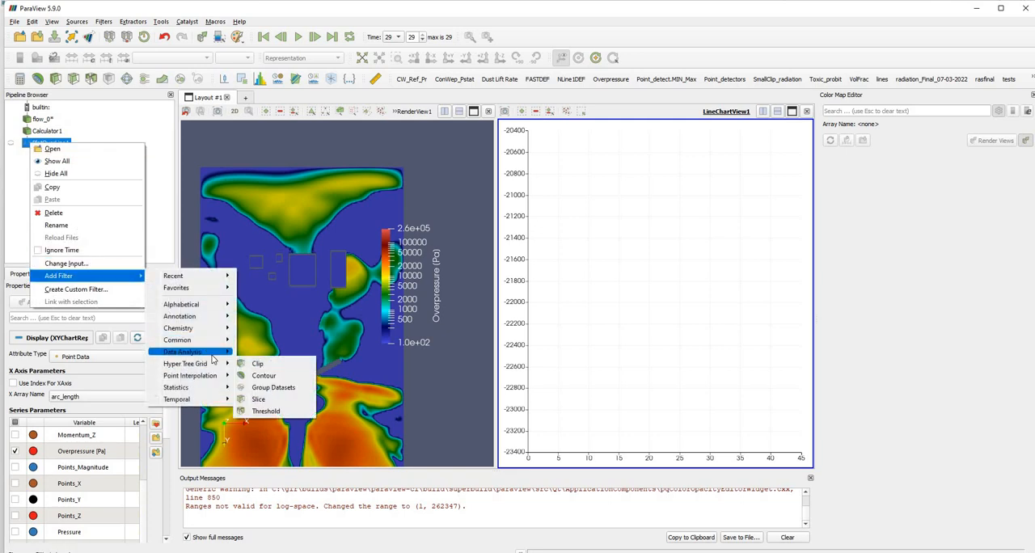
{"action": "mouse_move", "coordinate": [202, 352]}
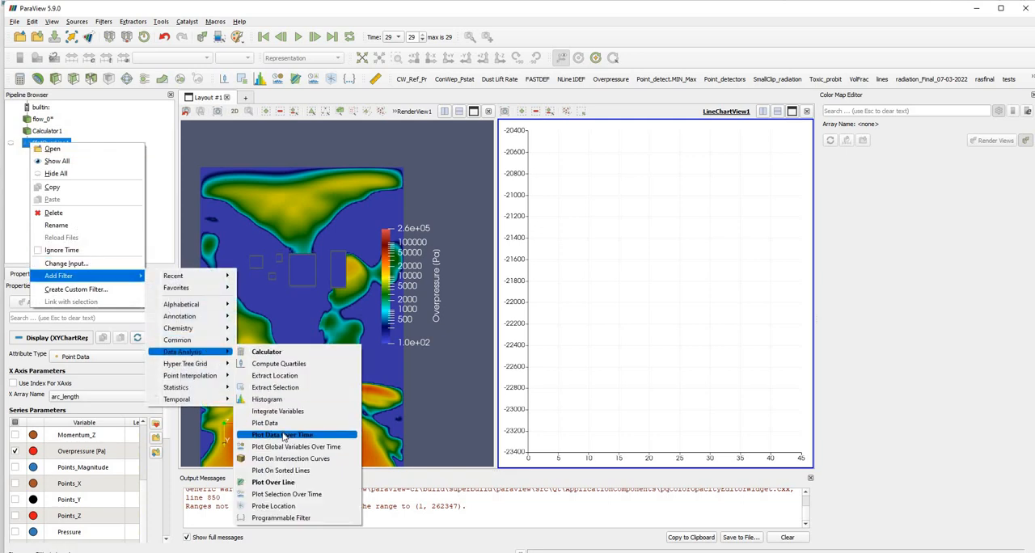
{"action": "left_click", "coordinate": [283, 437]}
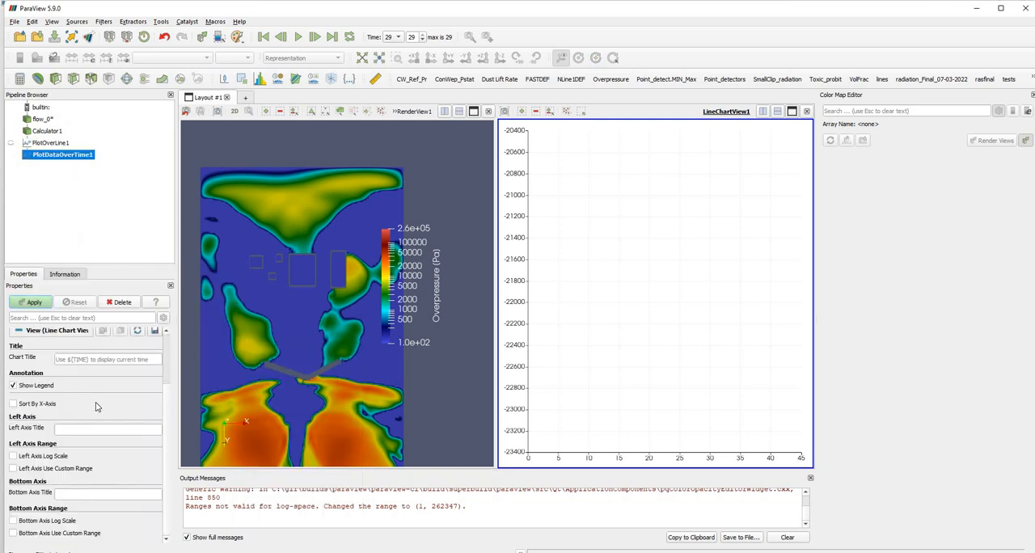
{"action": "left_click", "coordinate": [33, 303]}
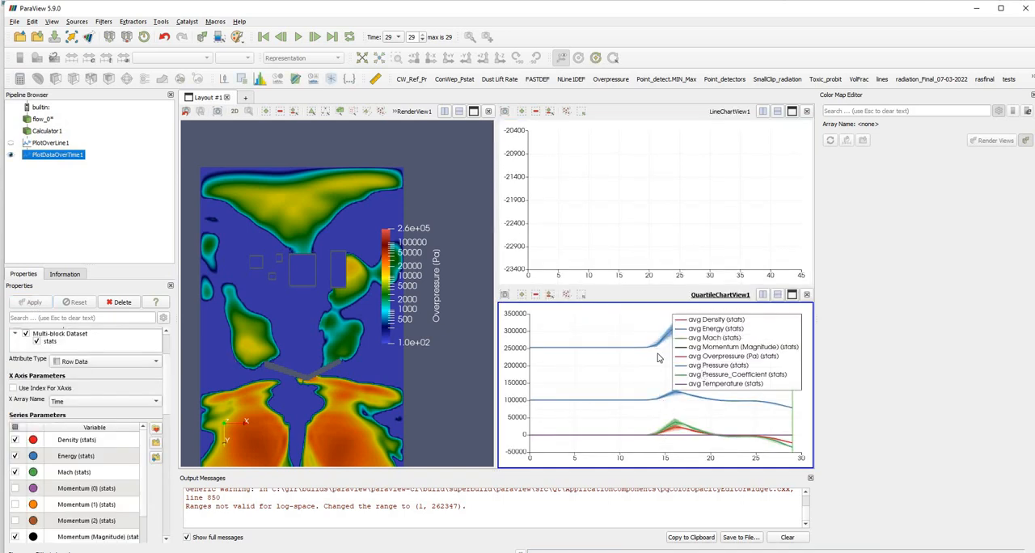
Show only the Overpressure (Pa) (stats) series in the over-time quartile chart.
{"action": "left_click", "coordinate": [14, 428]}
{"action": "left_click", "coordinate": [15, 428]}
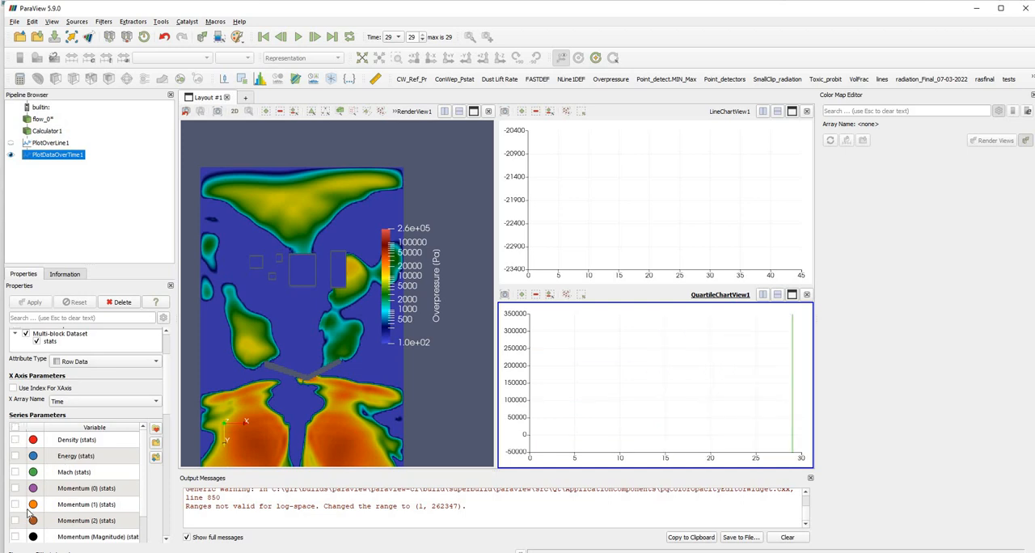
{"action": "scroll", "coordinate": [22, 483], "scroll_direction": "down", "scroll_amount": 2}
{"action": "left_click", "coordinate": [15, 471]}
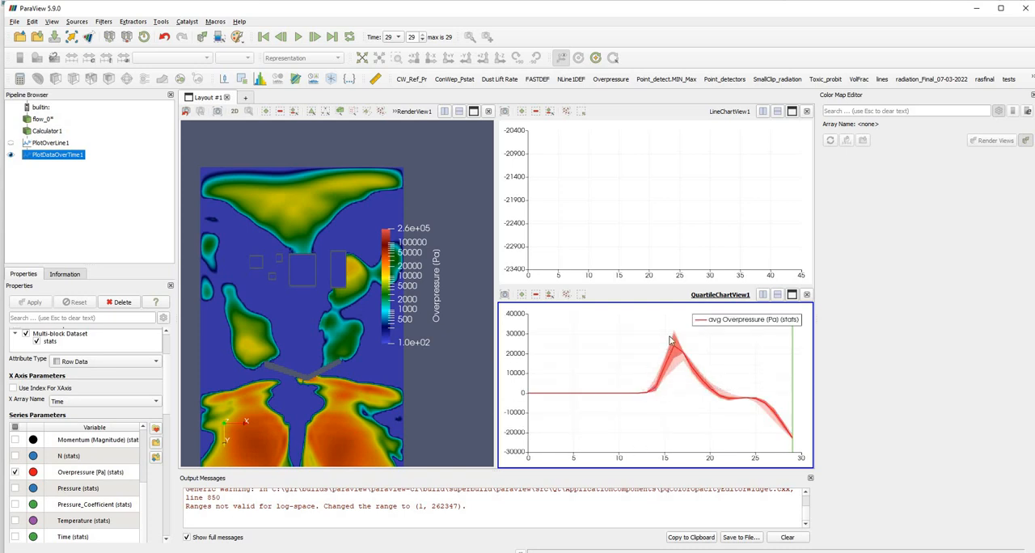
Examine the pressure pulse on the over-time chart, then switch to exploCFD and check the Timestep and Write Freq. settings.
{"action": "mouse_move", "coordinate": [705, 373]}
{"action": "mouse_move", "coordinate": [713, 389]}
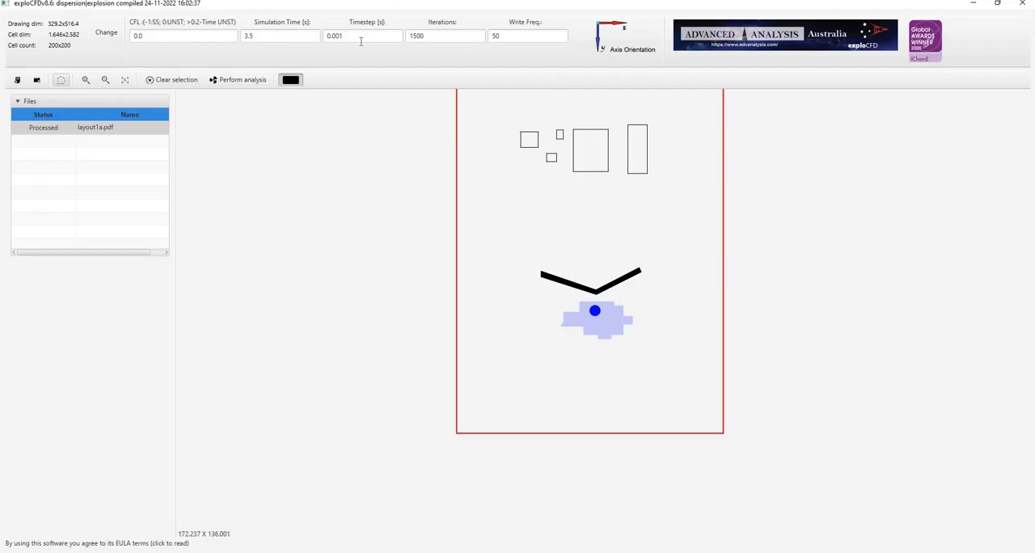
{"action": "double_click", "coordinate": [328, 38]}
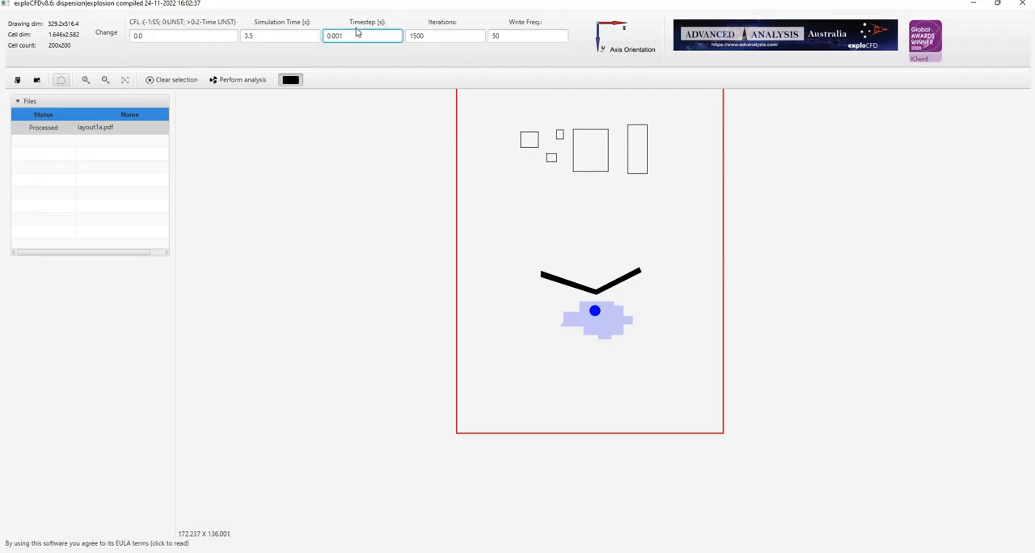
{"action": "left_click", "coordinate": [504, 37]}
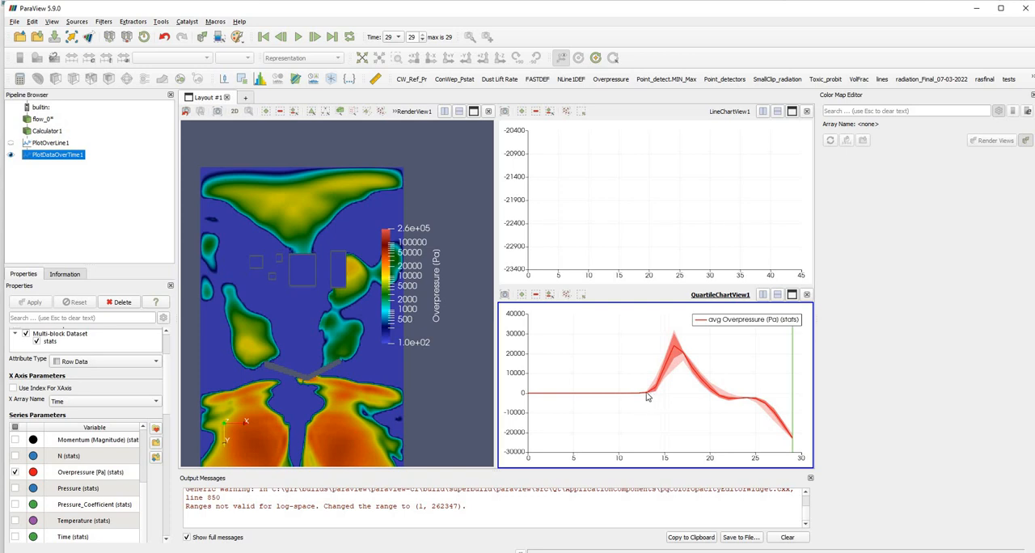
Switch back to ParaView and read the pressure pulse's start, end and peak on the over-time overpressure chart.
{"action": "mouse_move", "coordinate": [647, 396]}
{"action": "mouse_move", "coordinate": [714, 396]}
{"action": "mouse_move", "coordinate": [683, 368]}
{"action": "mouse_move", "coordinate": [677, 342]}
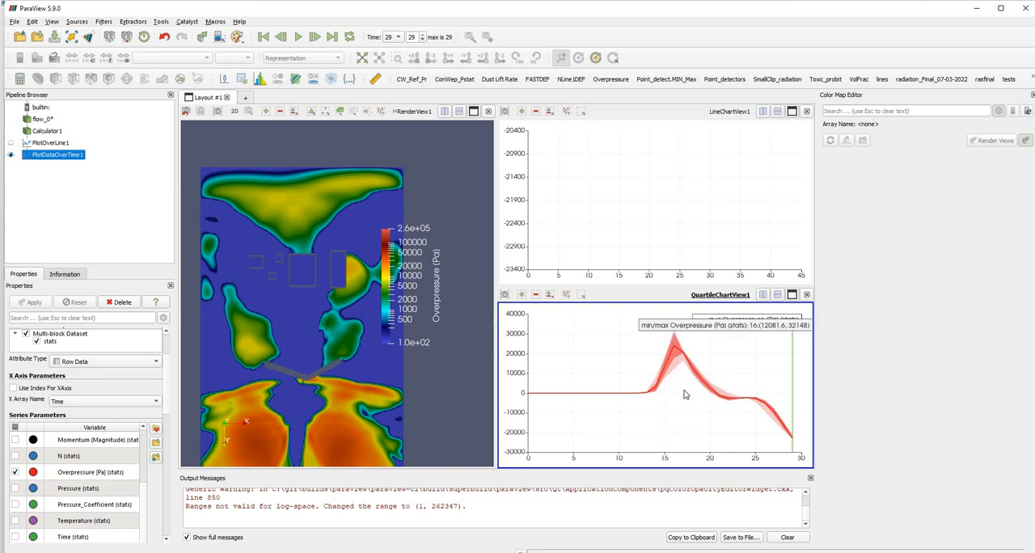